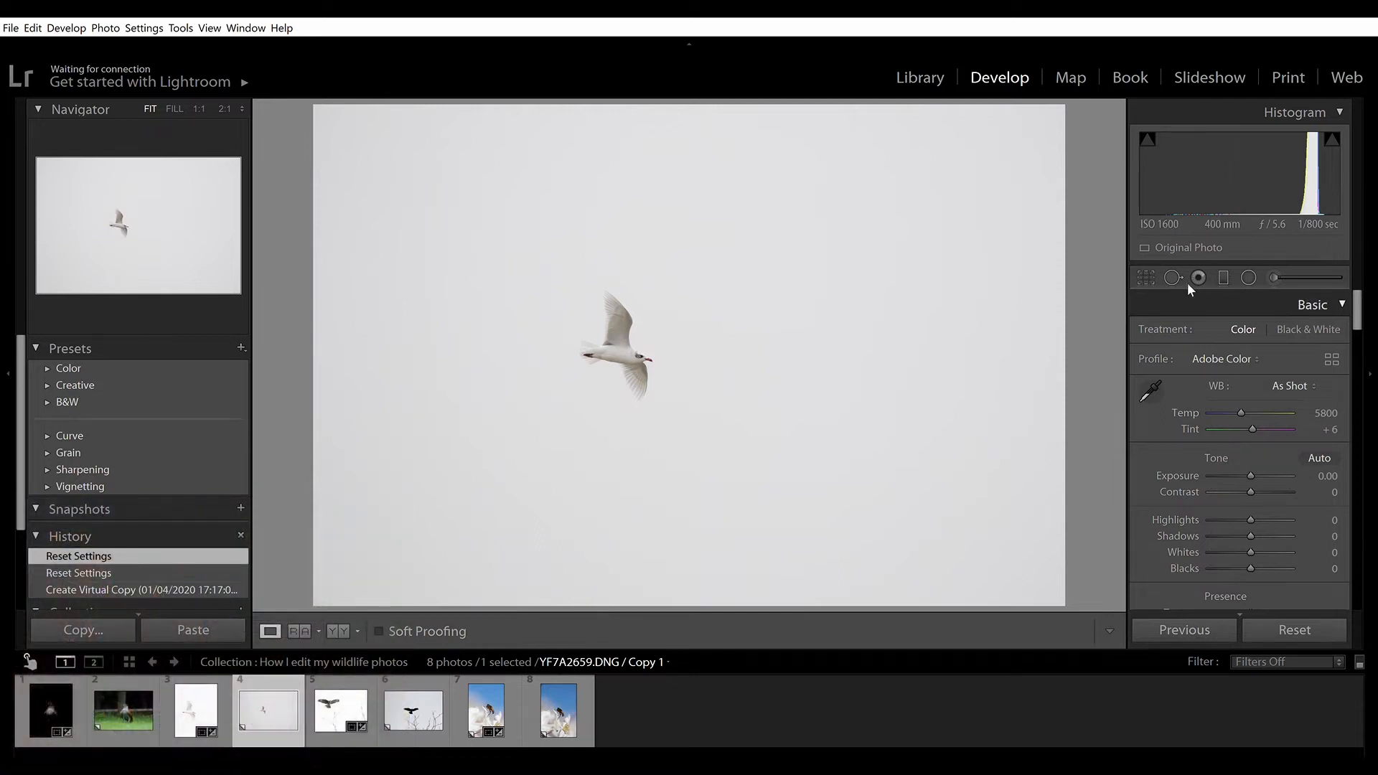
- Crop the gull photo to a portrait 4 x 5 / 8 x 10 frame with the bird off-centre at the upper left
key(r)
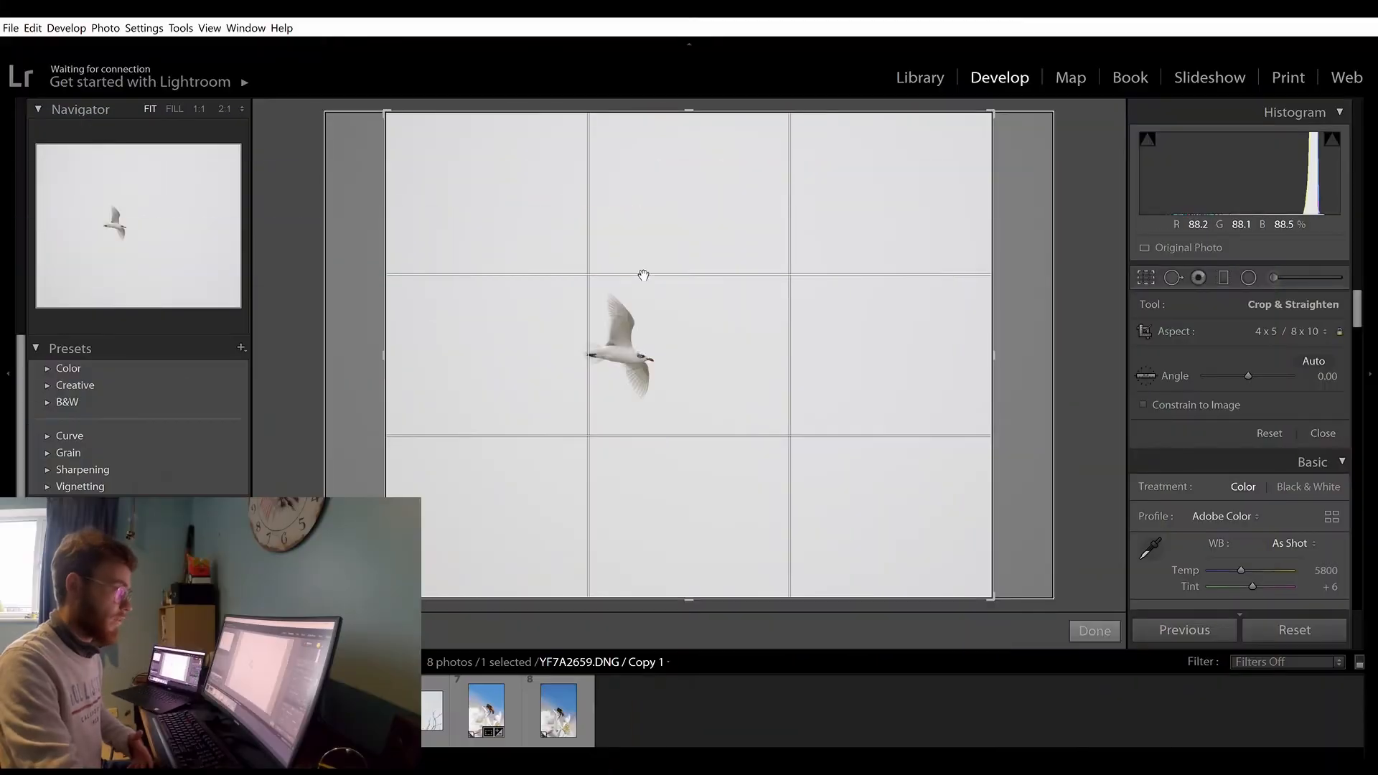
mouse_move(388, 96)
mouse_down()
mouse_move(446, 160)
mouse_move(363, 83)
mouse_move(400, 129)
mouse_move(388, 118)
mouse_up()
drag(707, 372, 692, 301)
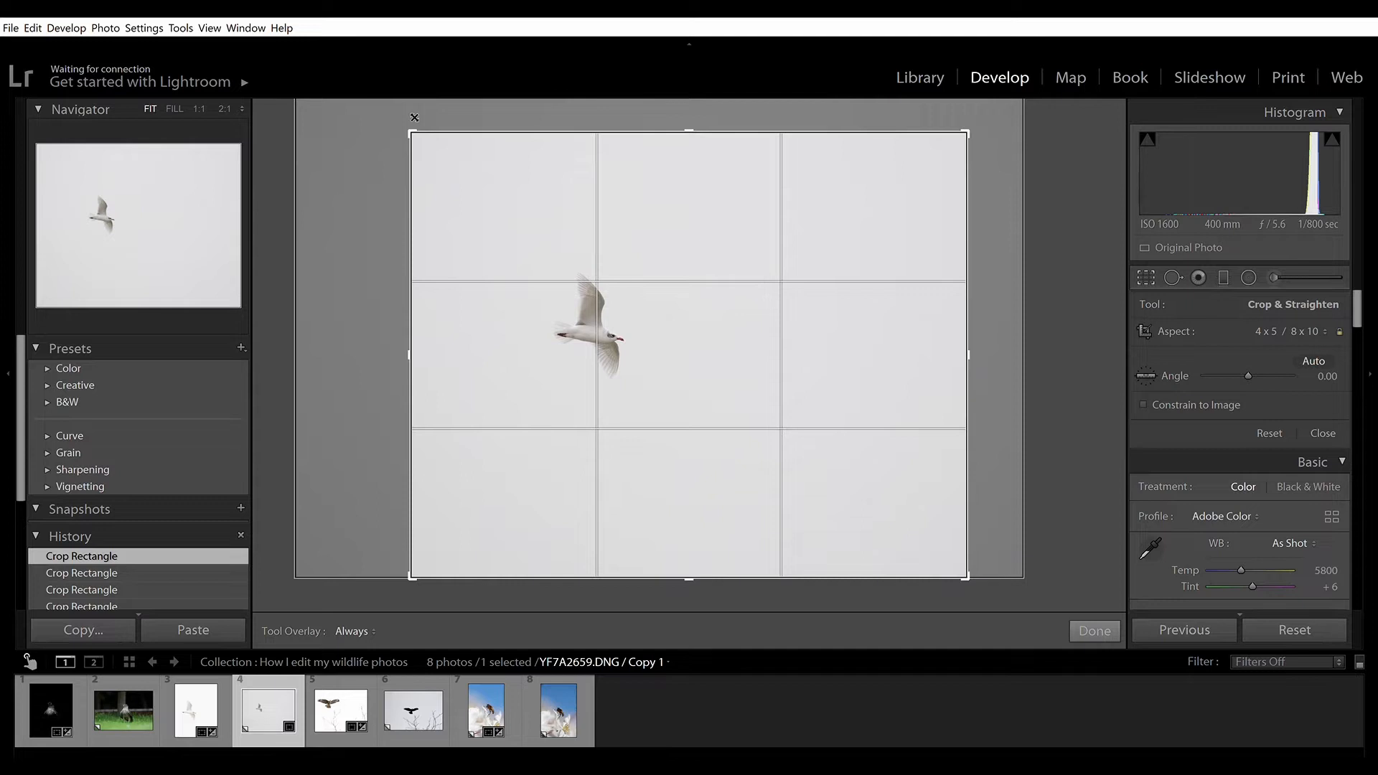
key(x)
drag(616, 277, 729, 233)
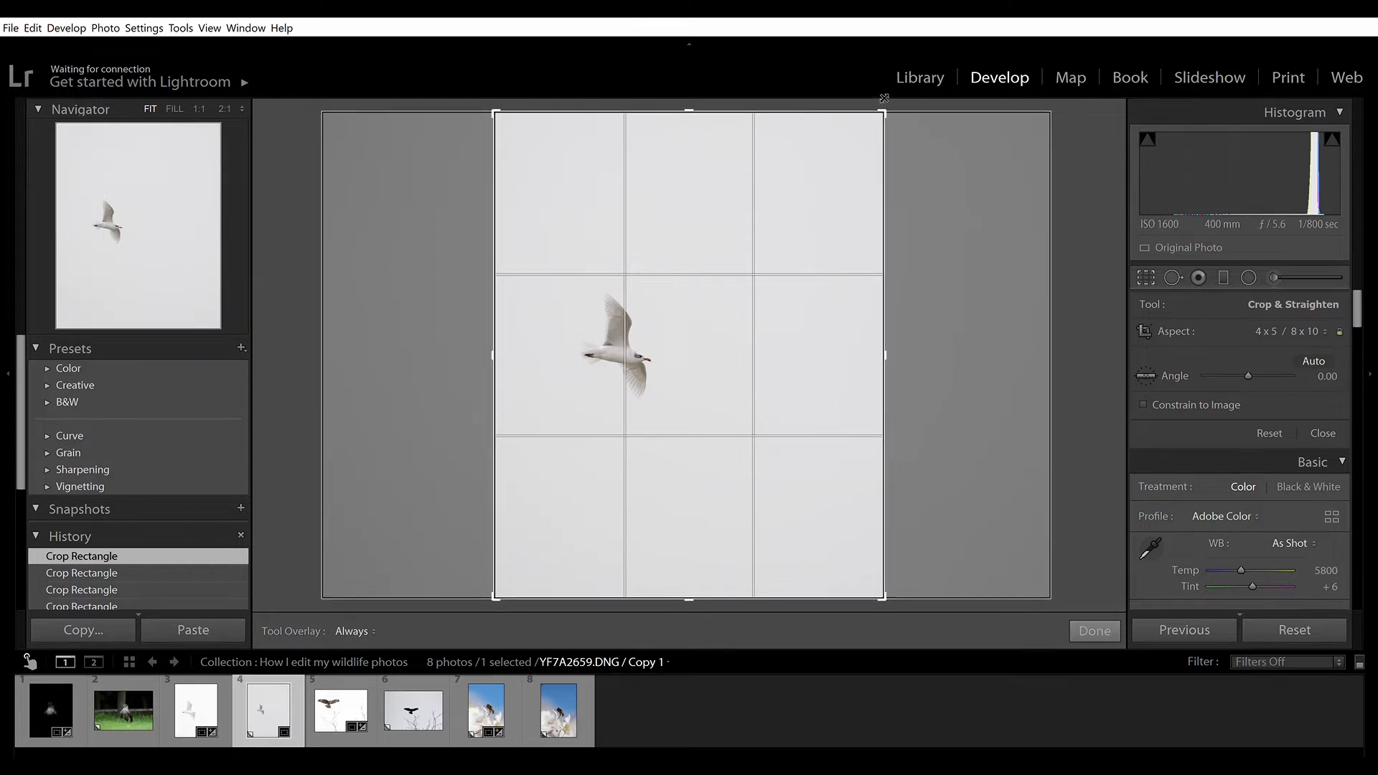
drag(883, 112, 824, 147)
drag(779, 240, 760, 227)
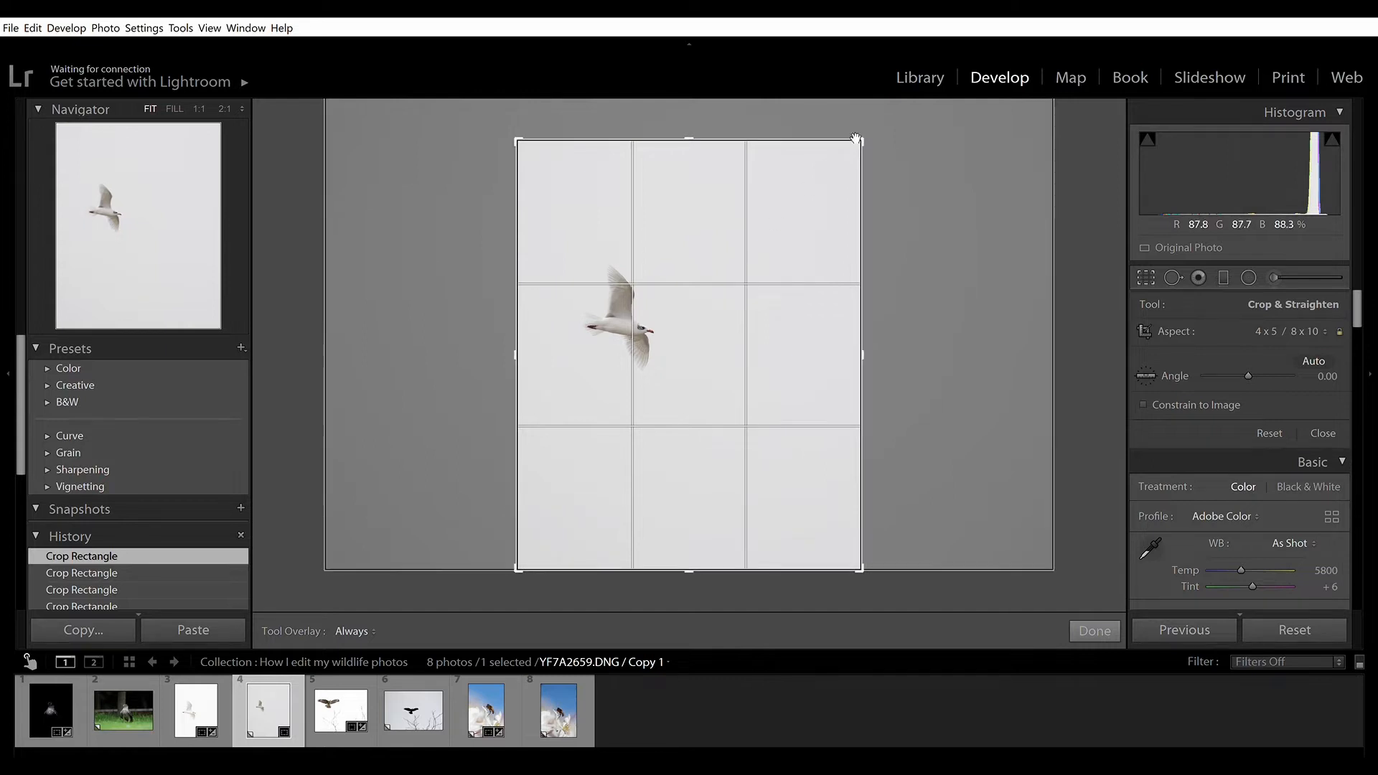
click(1095, 630)
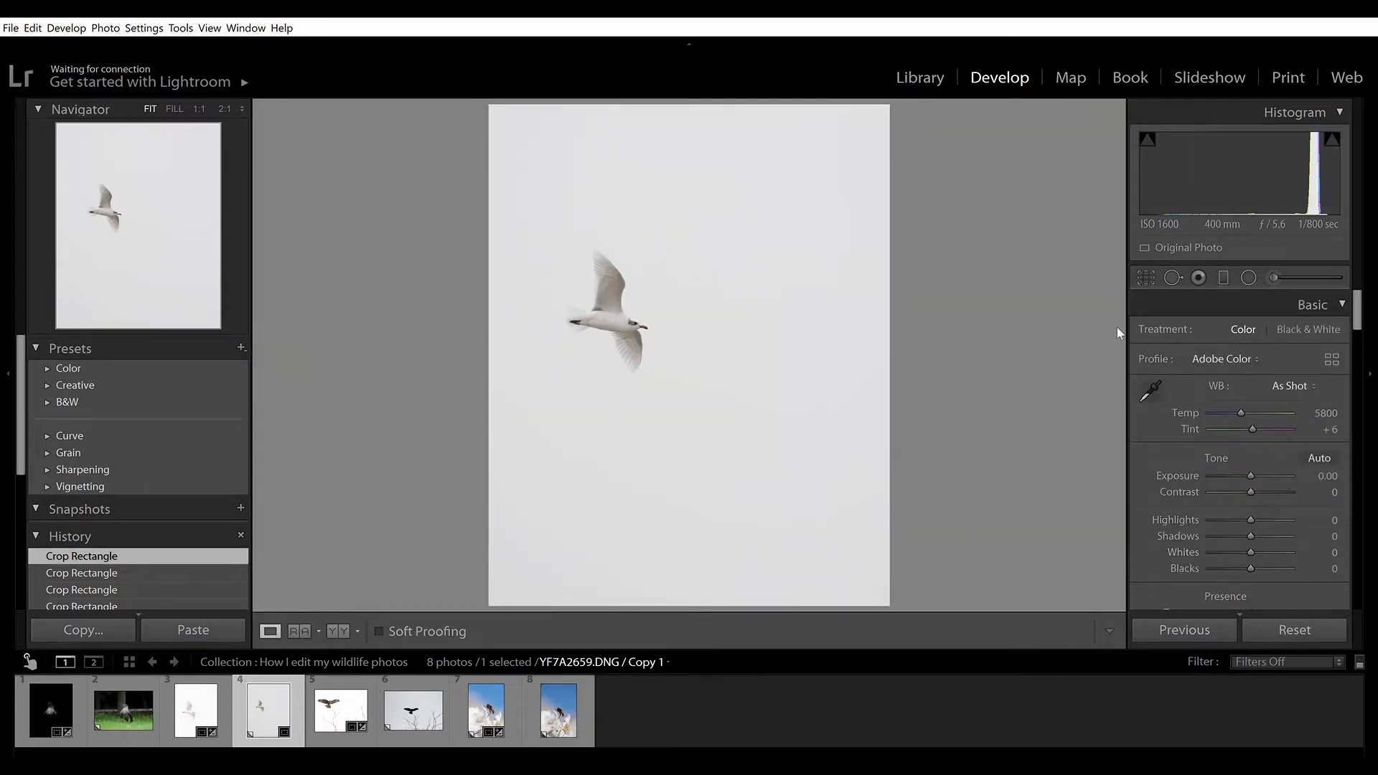
- Remove chromatic aberration and enable lens profile corrections for the gull photo
drag(1353, 288, 1359, 463)
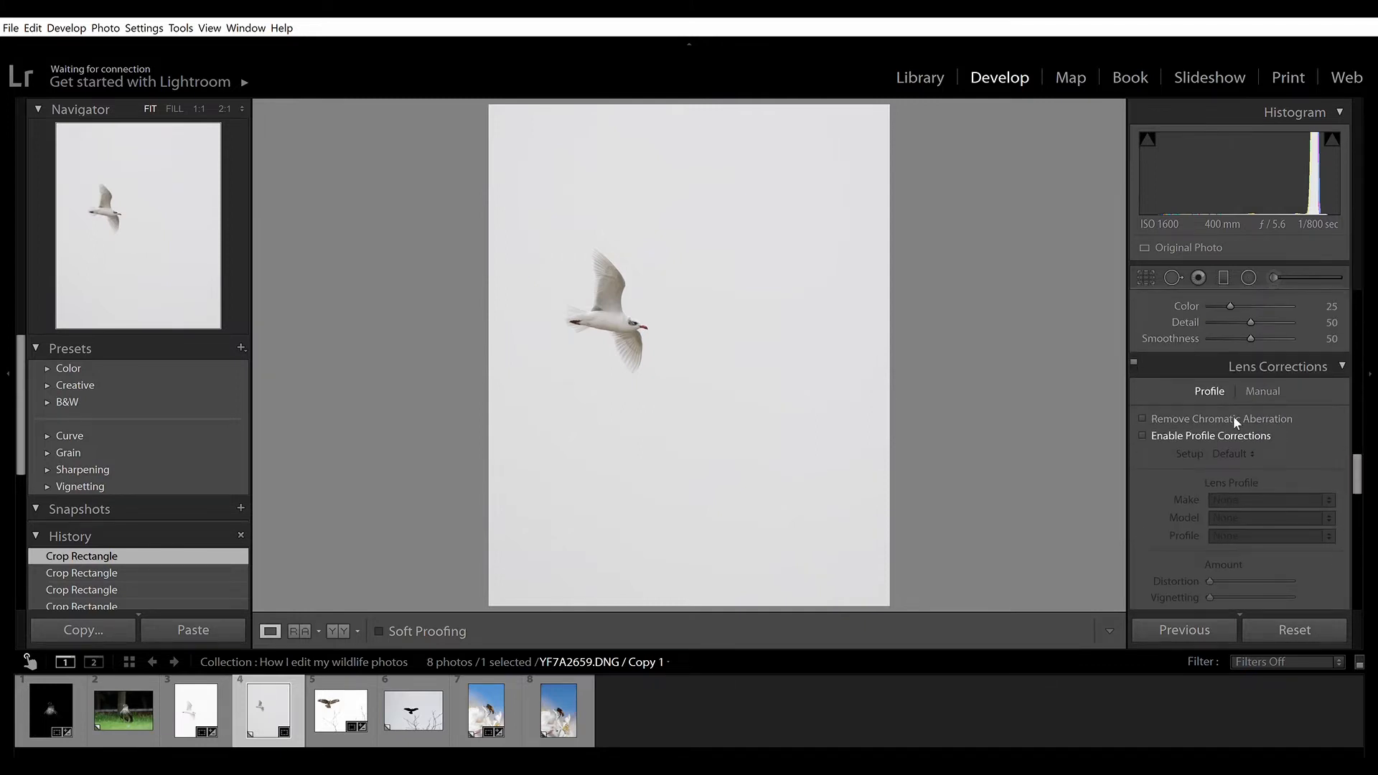
click(1183, 407)
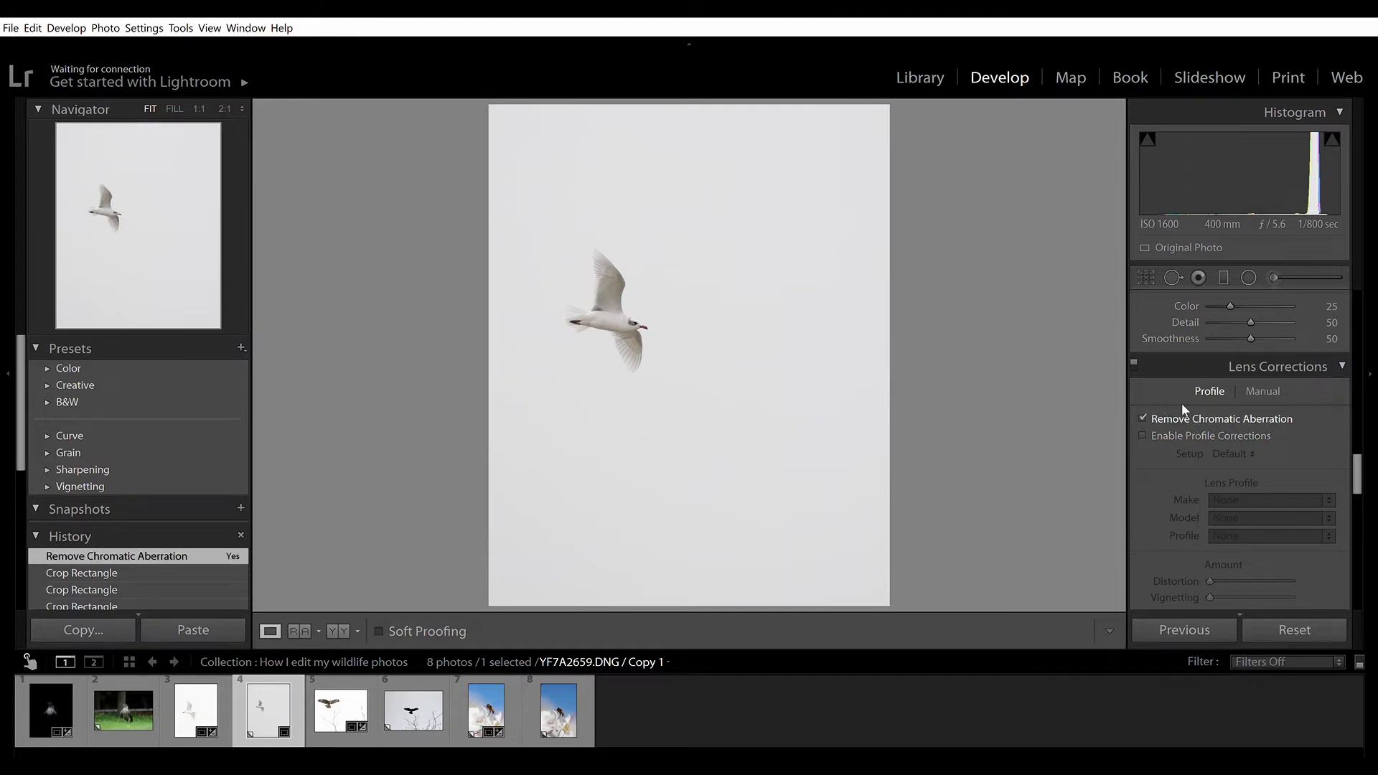
click(1170, 433)
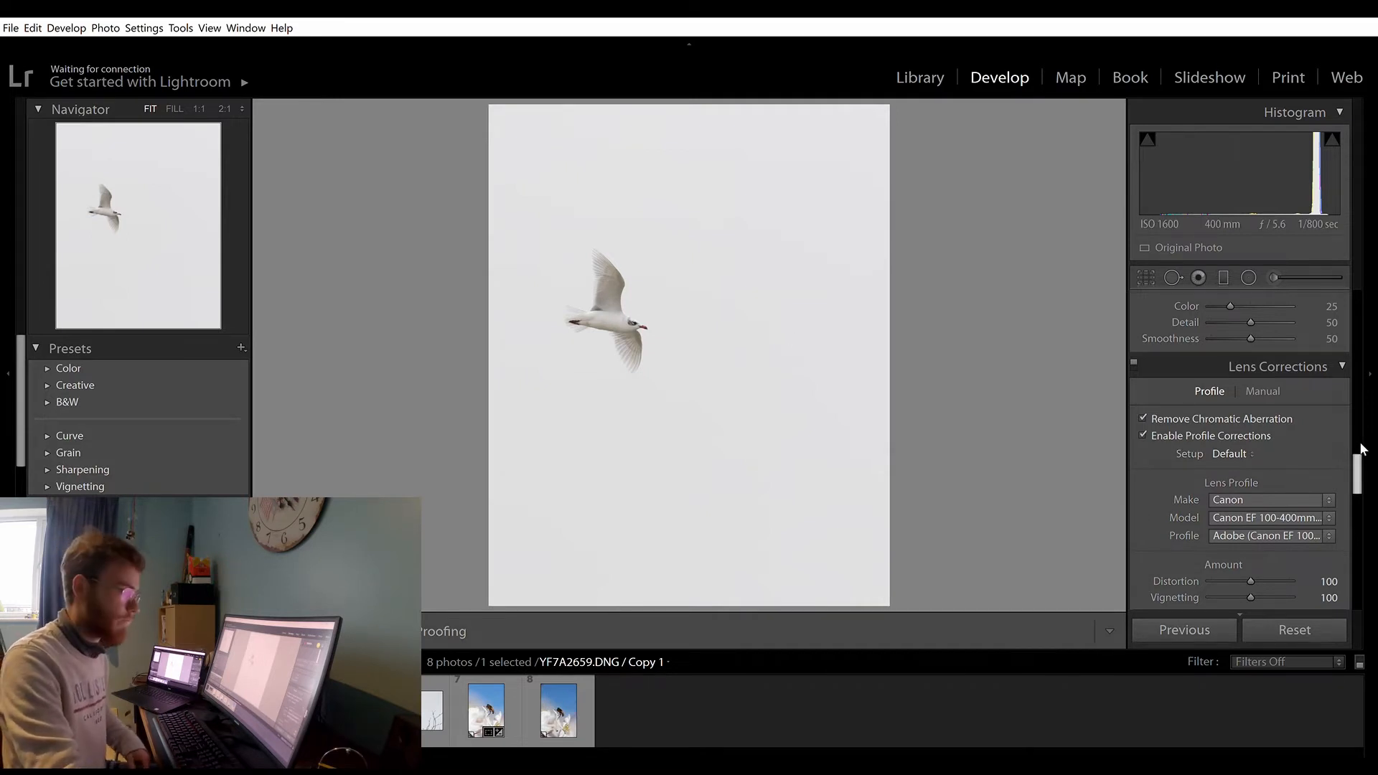
- Brighten the gull photo by setting Exposure to +1.00 and Whites to +14
scroll(1366, 379, up, 5)
scroll(1366, 379, up, 8)
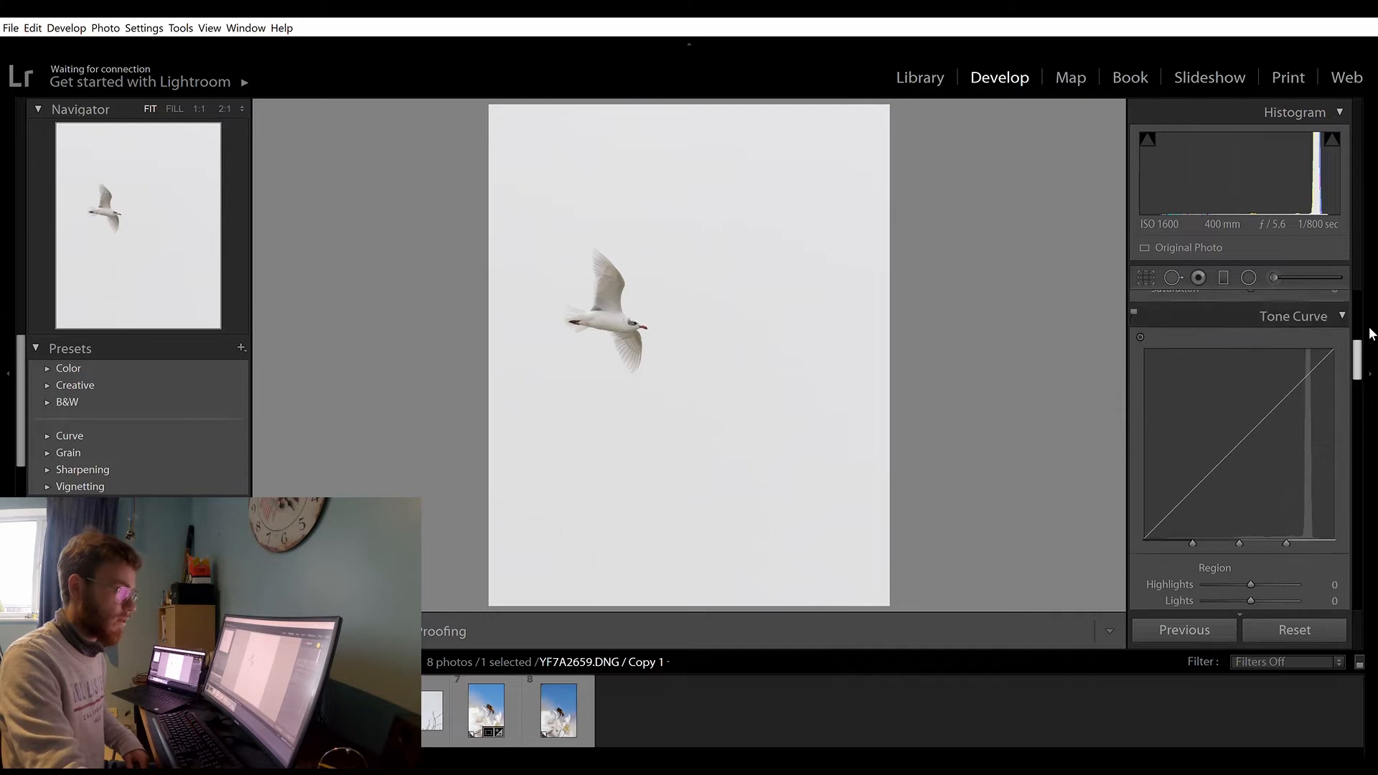
scroll(1364, 302, down, 2)
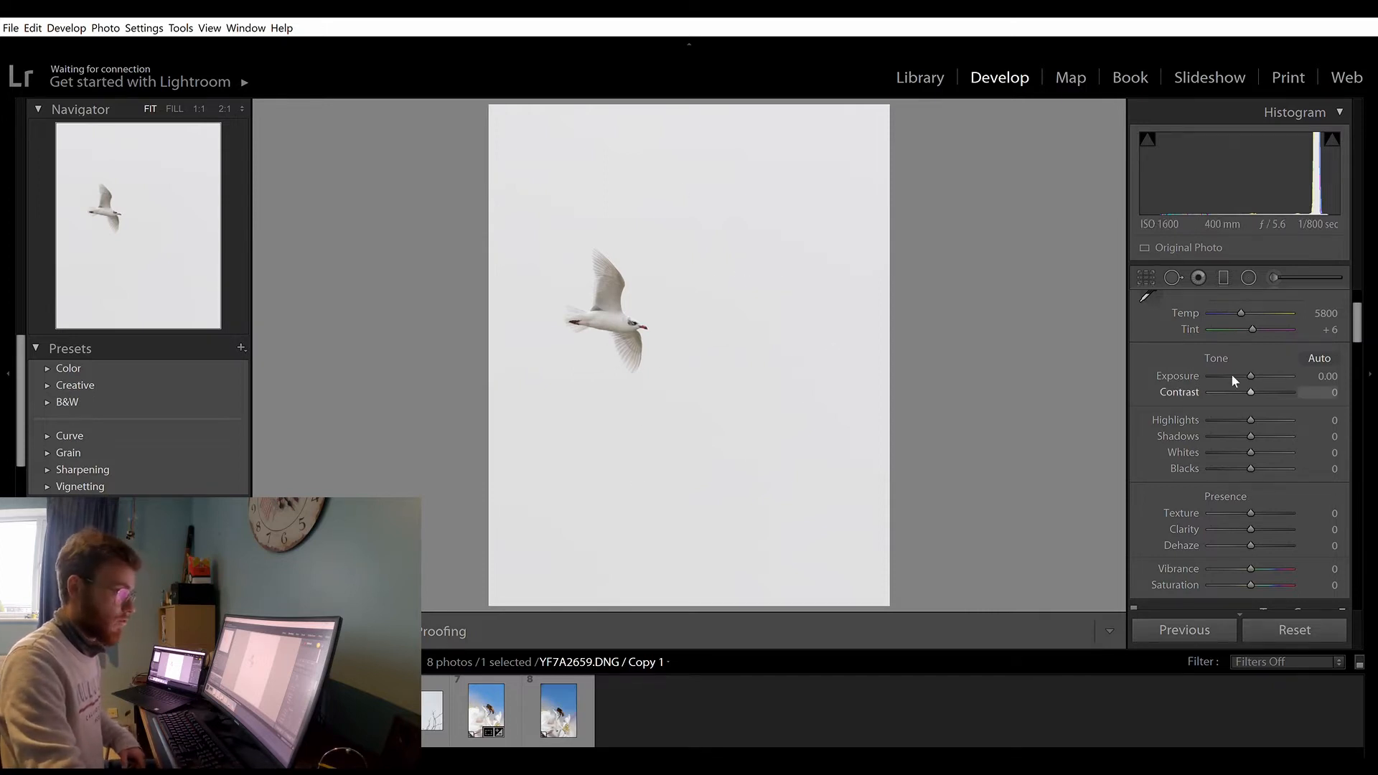
drag(1251, 357, 1252, 357)
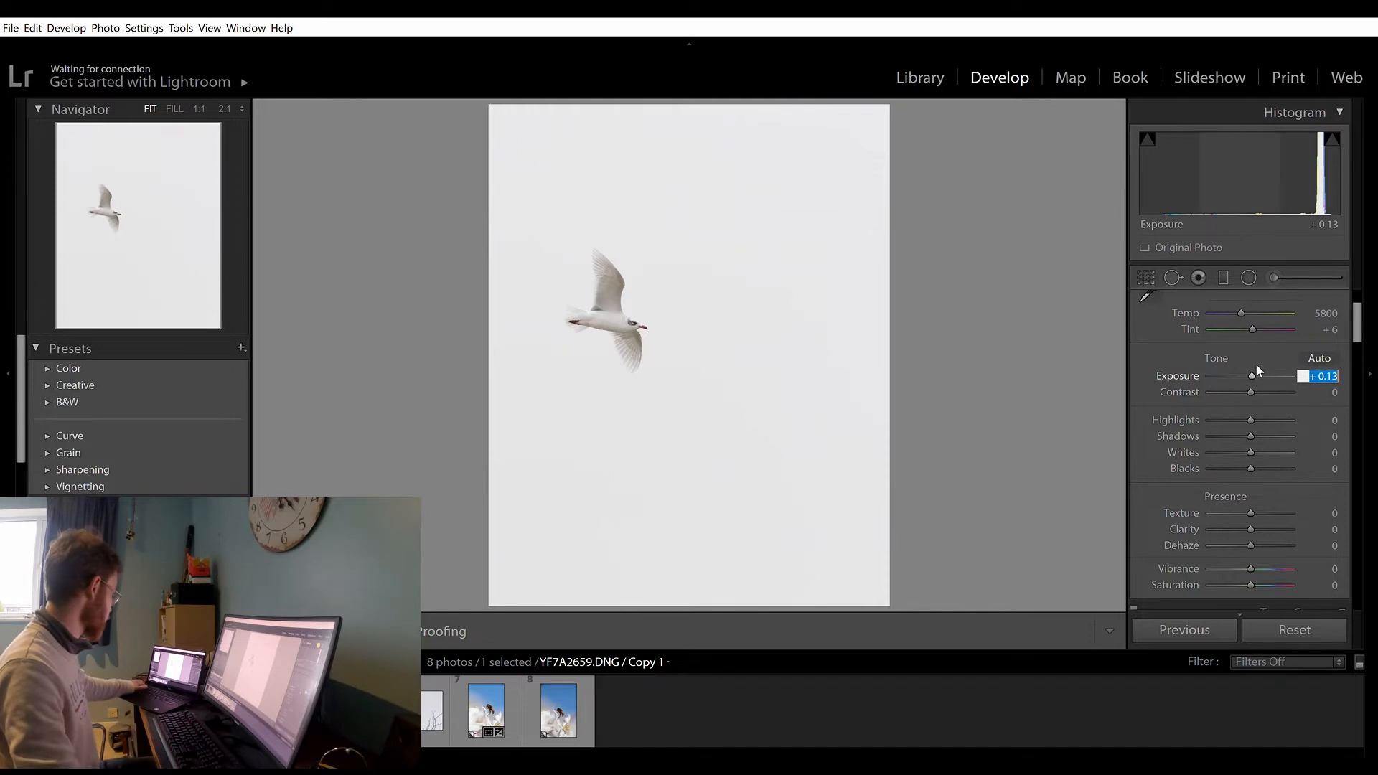
text(1)
key(Return)
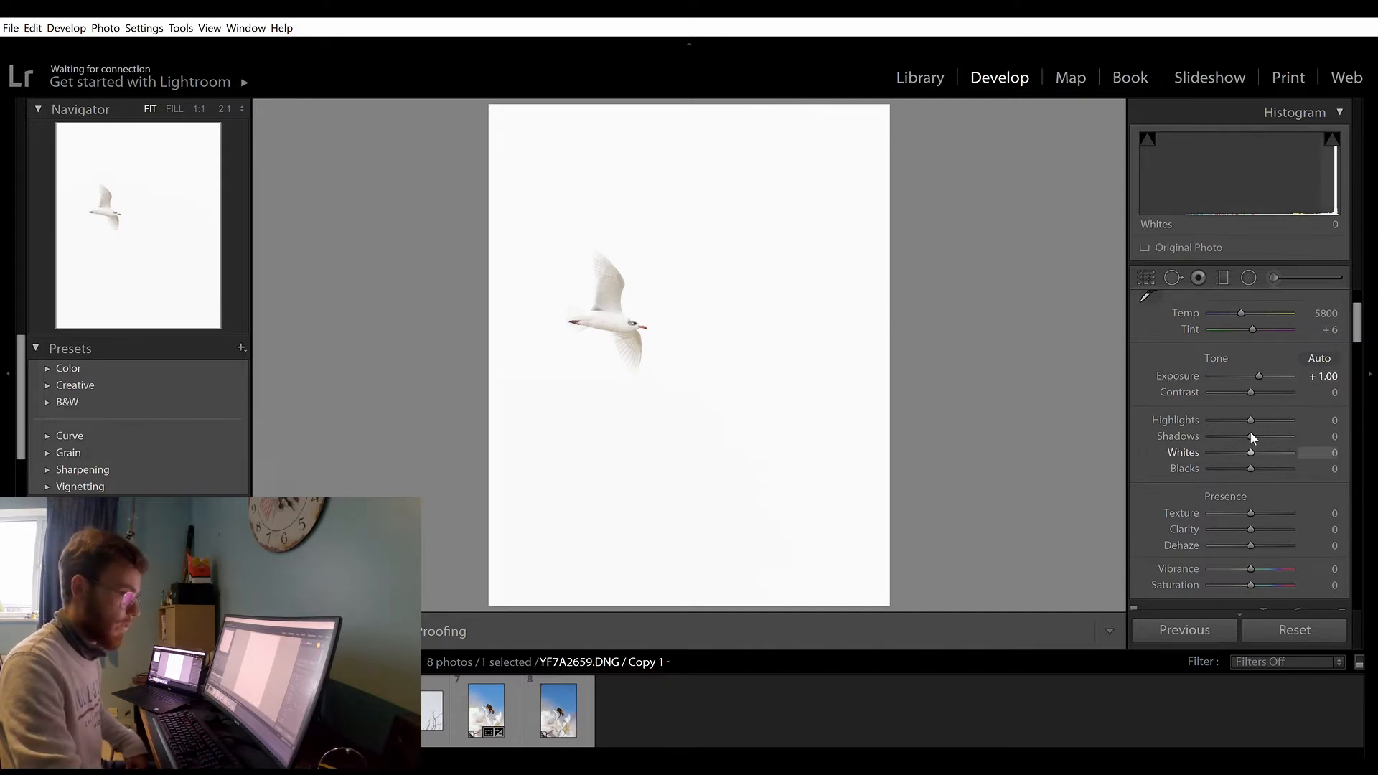
drag(1251, 434, 1255, 435)
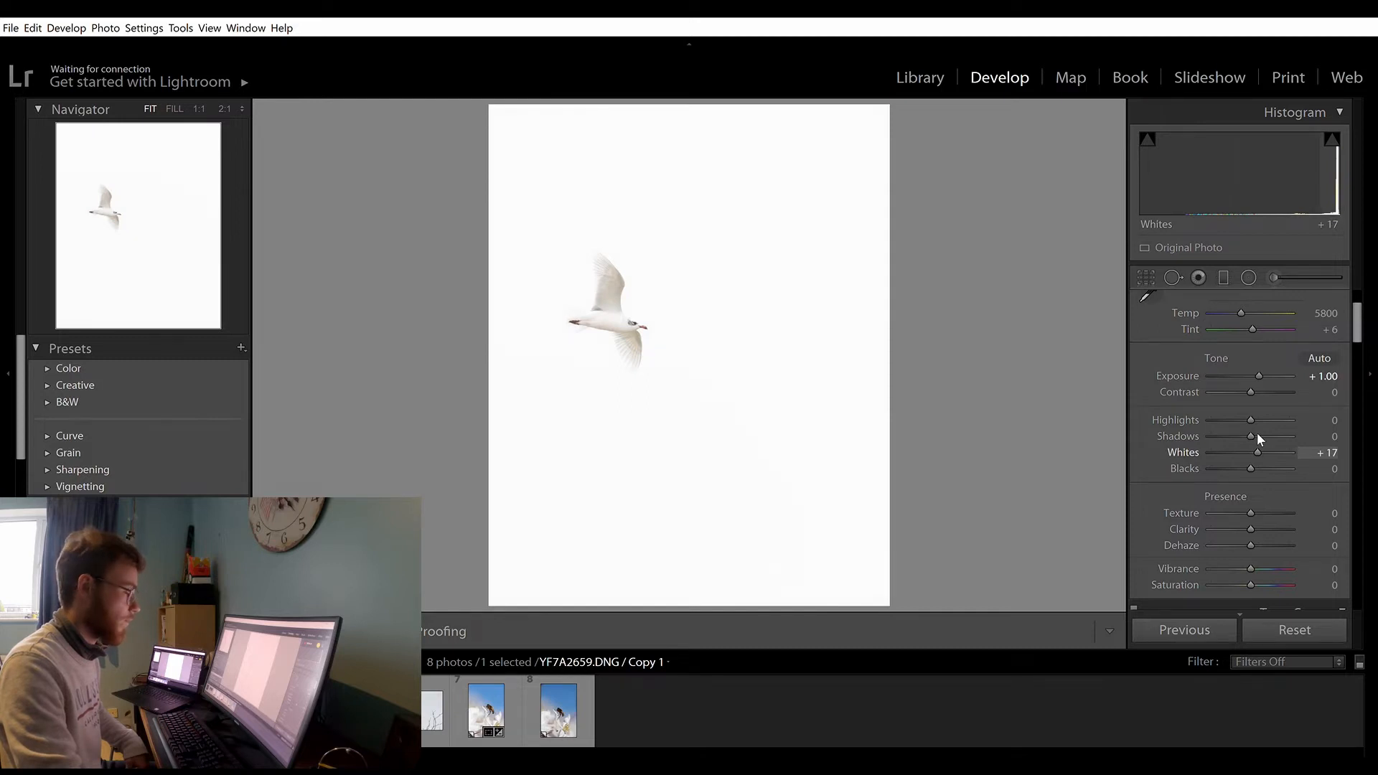
drag(1258, 434, 1256, 433)
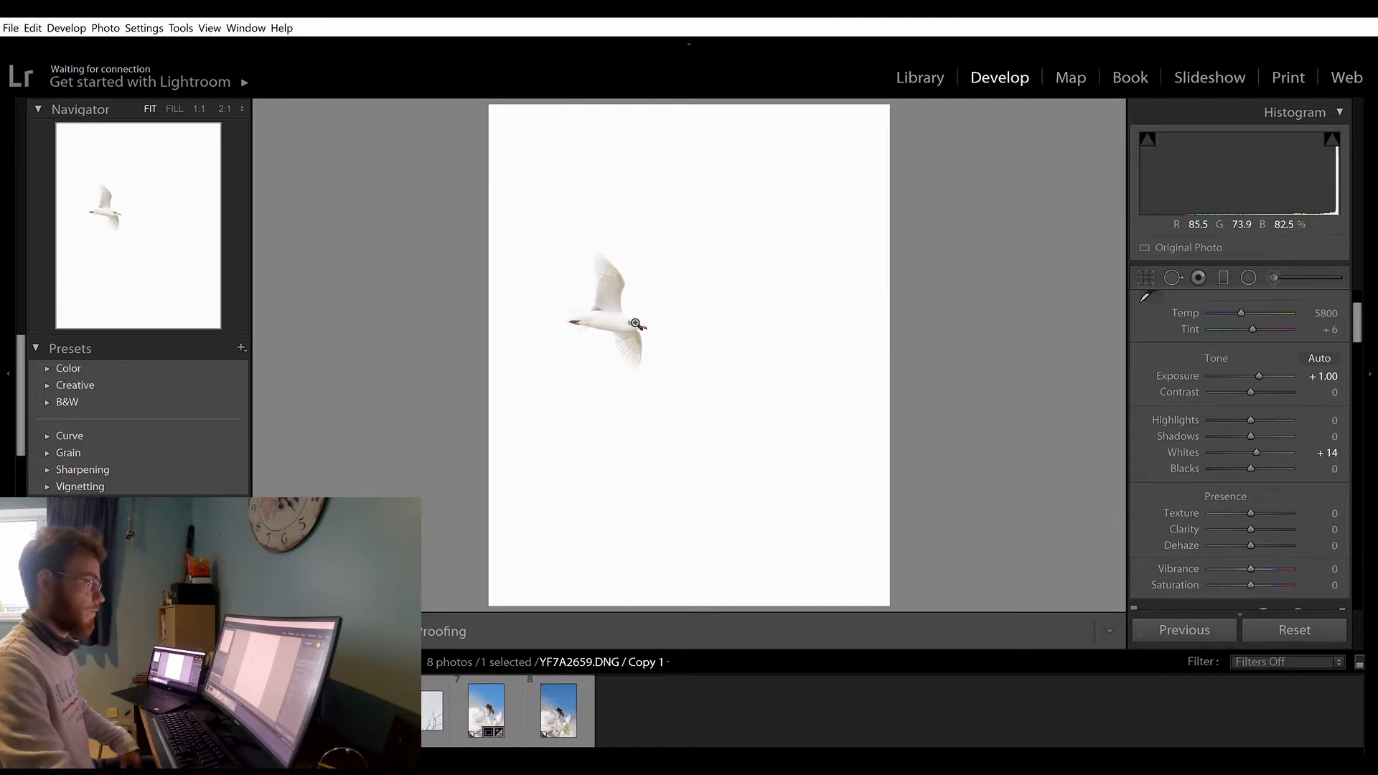
- Inspect the gull at 1:1 and set the luminance noise reduction to 20
click(763, 323)
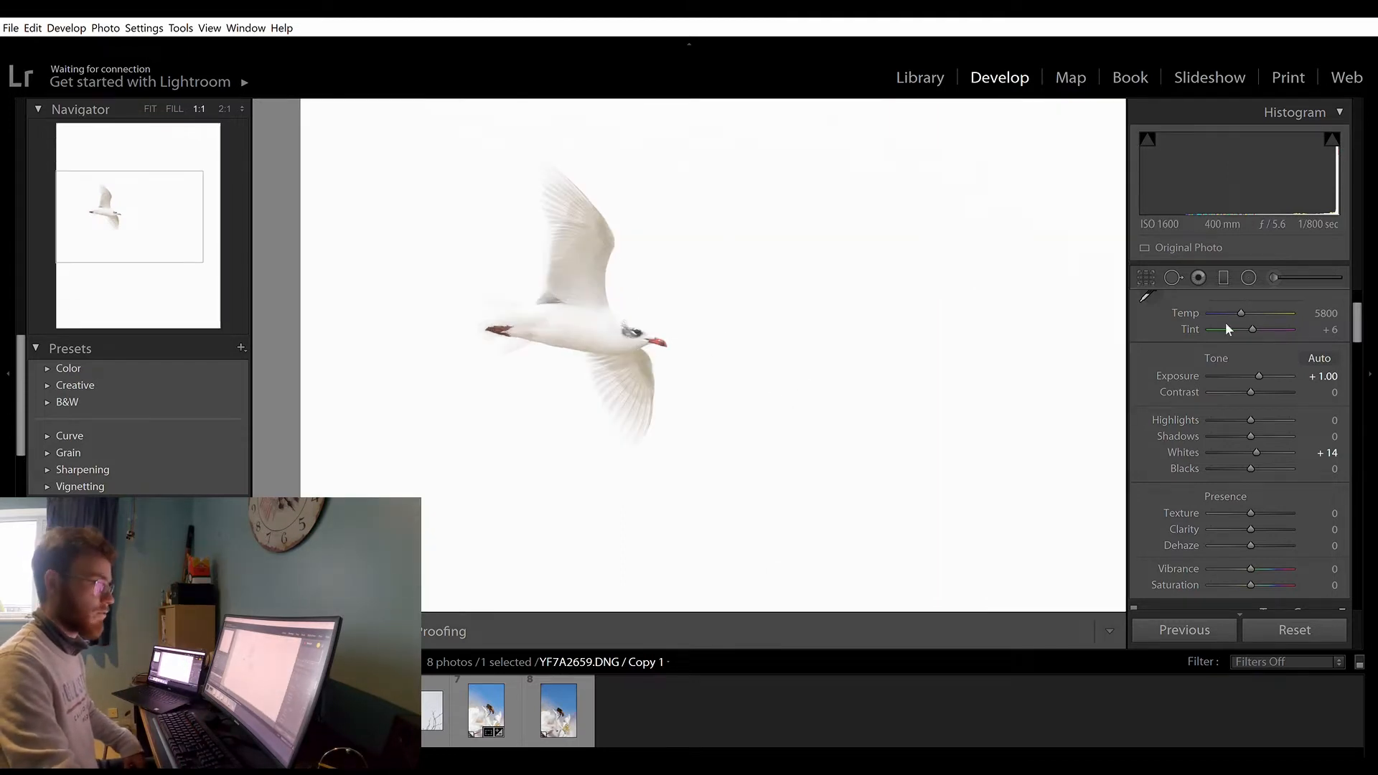
scroll(1225, 328, down, 3)
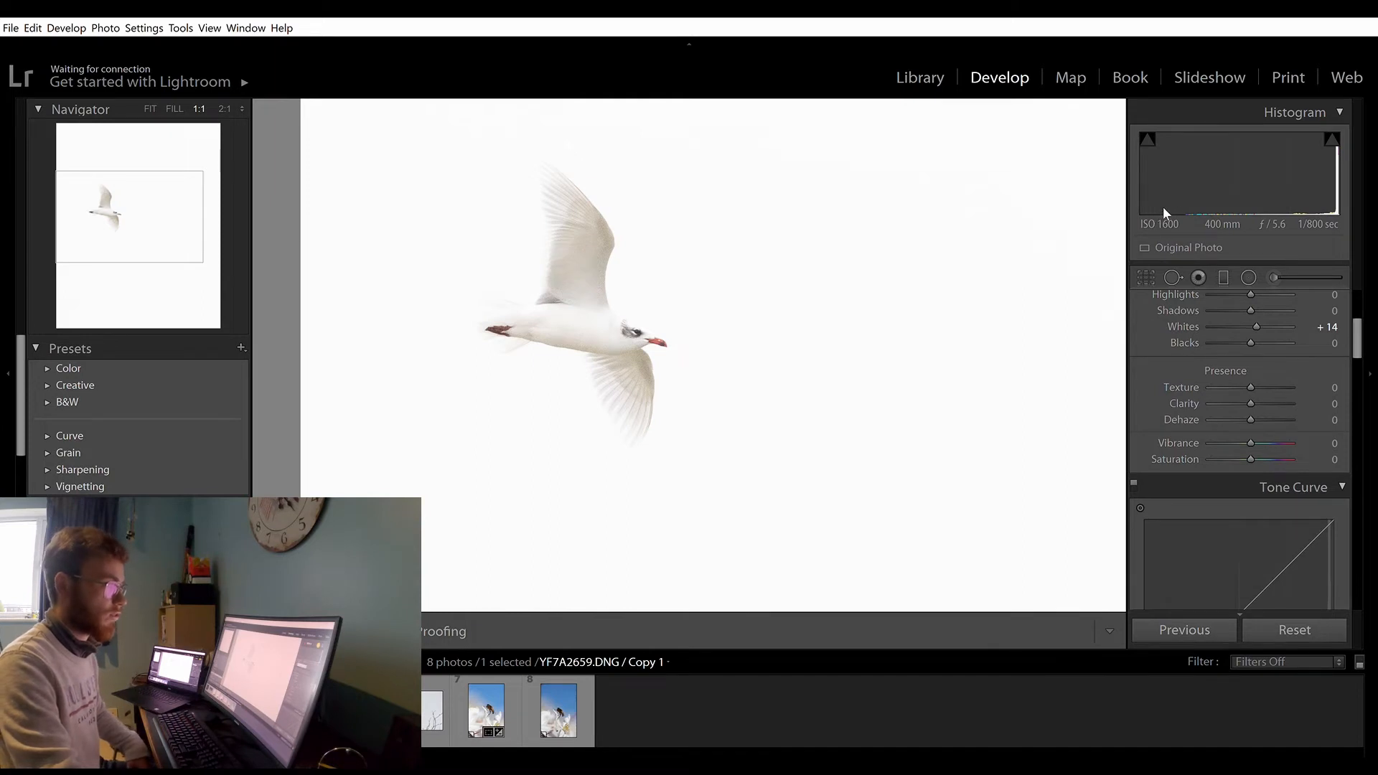
drag(1364, 316, 1359, 425)
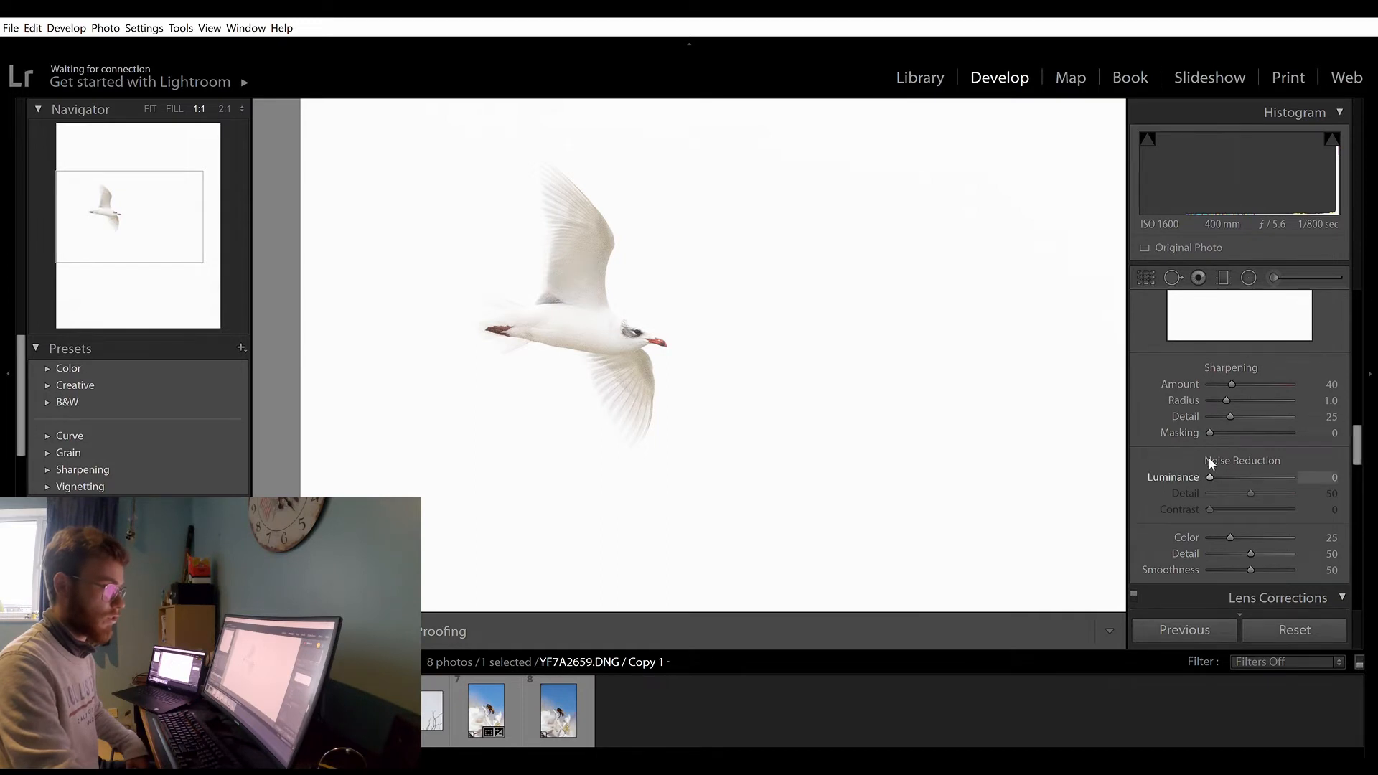
click(1332, 475)
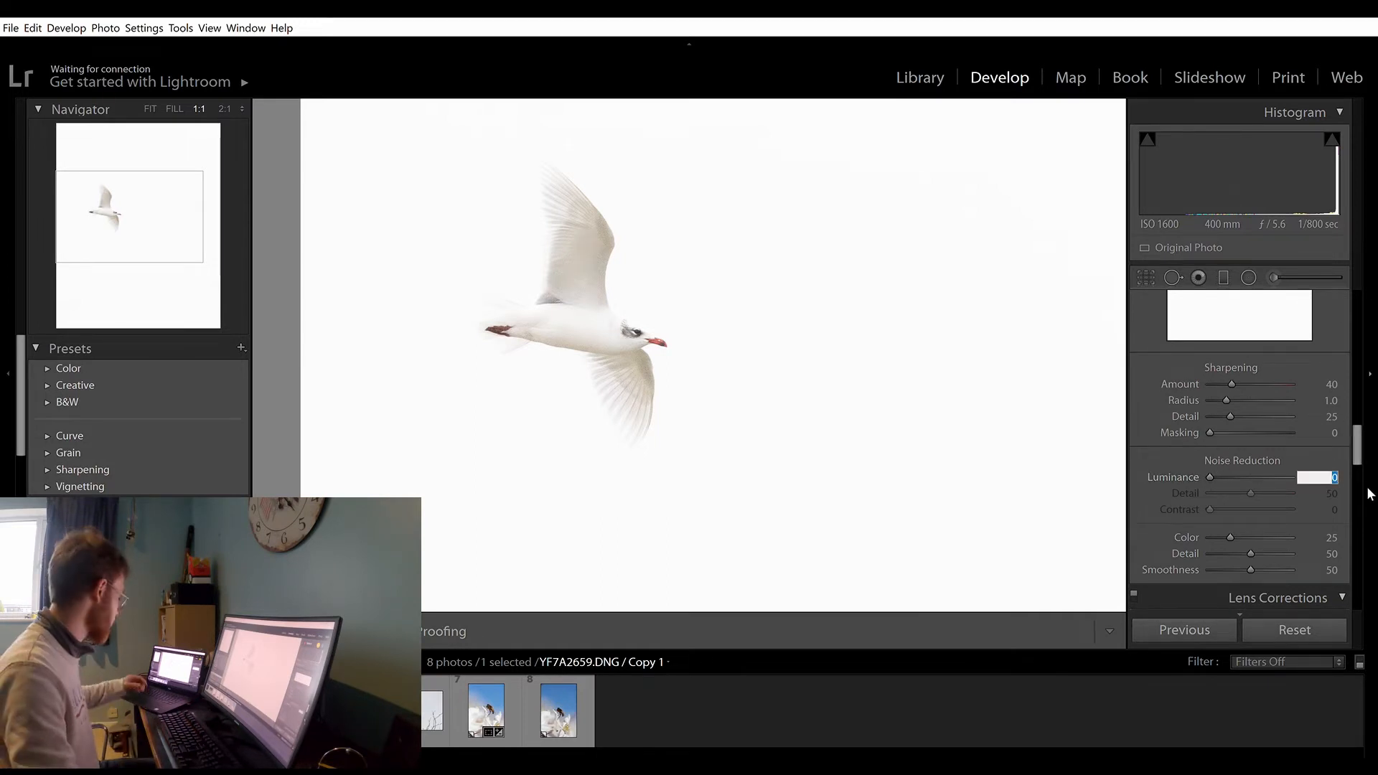
text(20)
key(Return)
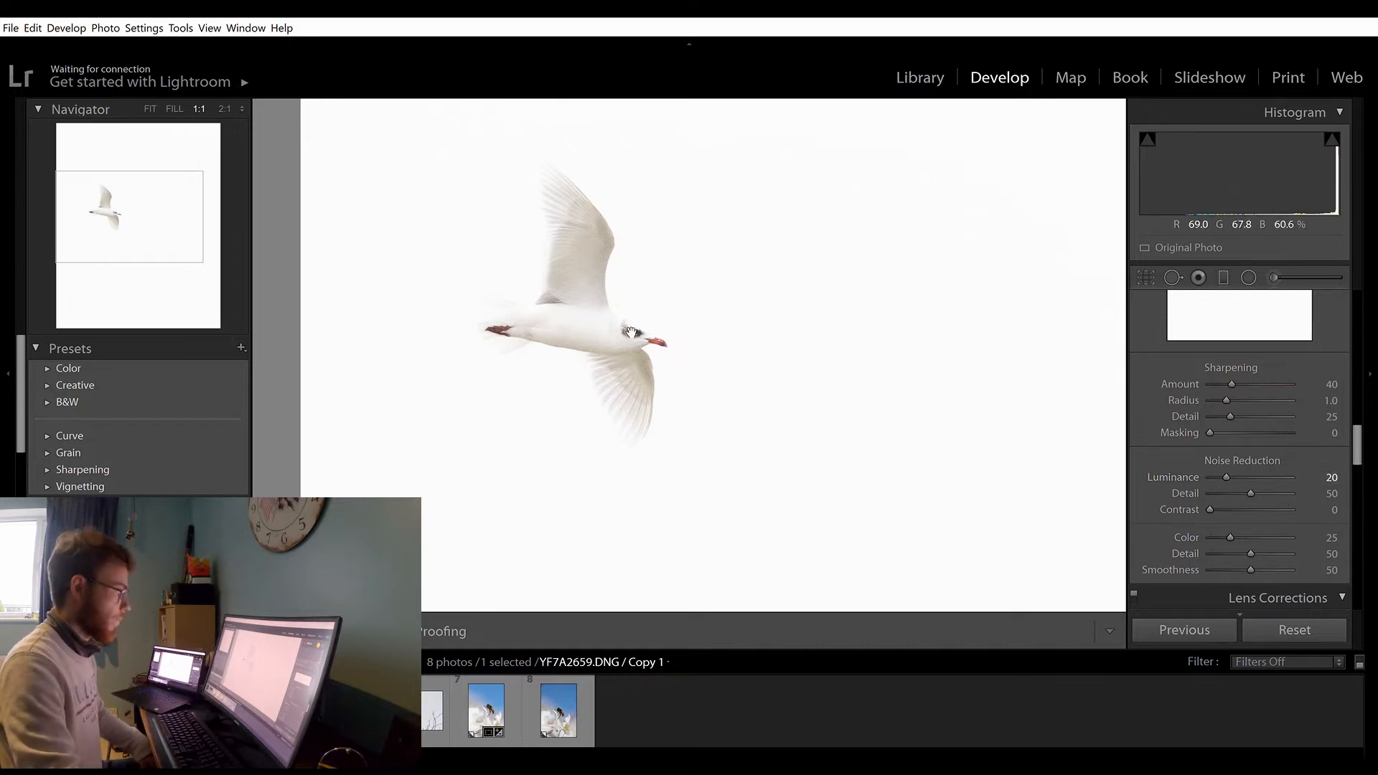
click(694, 332)
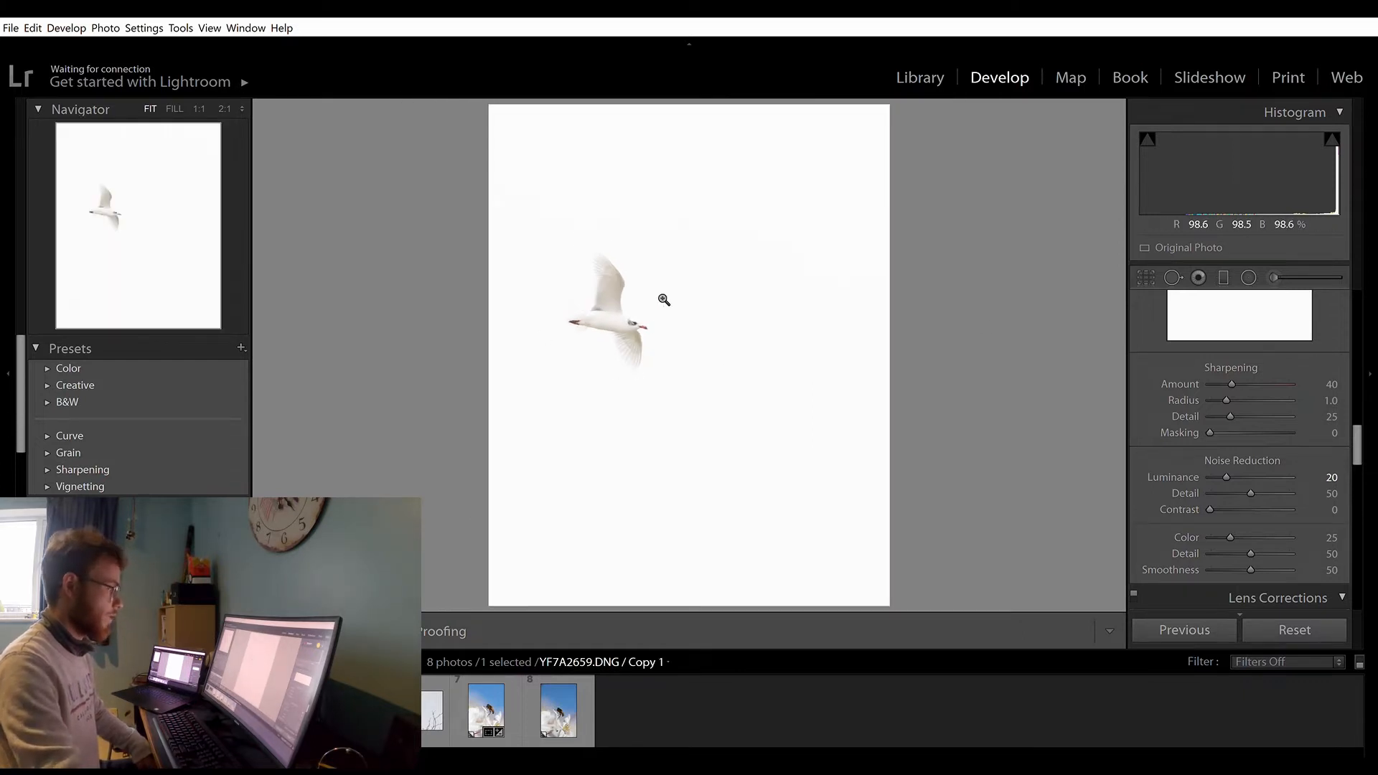
- Compare the gull copy with the previously edited YF7A2659.DNG, checking the tone settings and the bird's detail up close
key(Down)
key(Down)
key(Down)
key(Down)
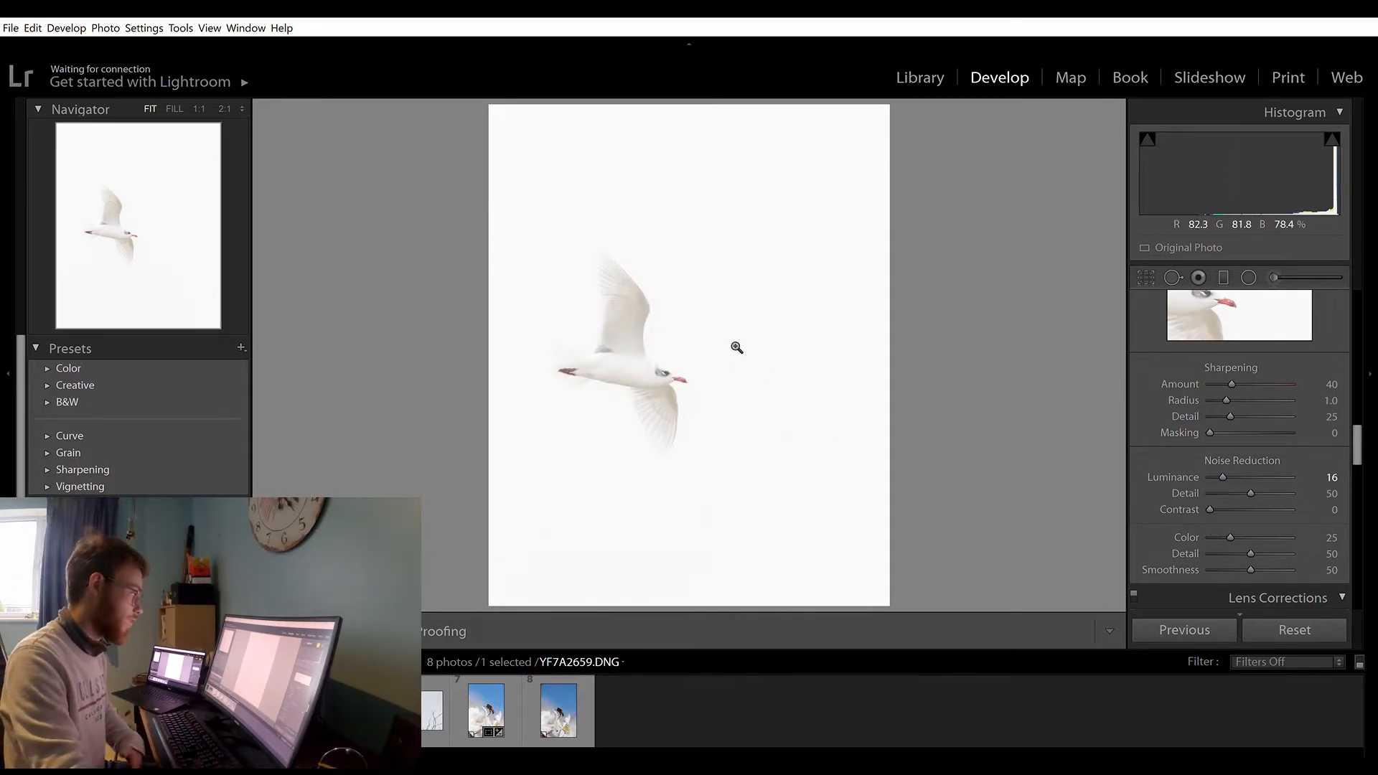
key(Left)
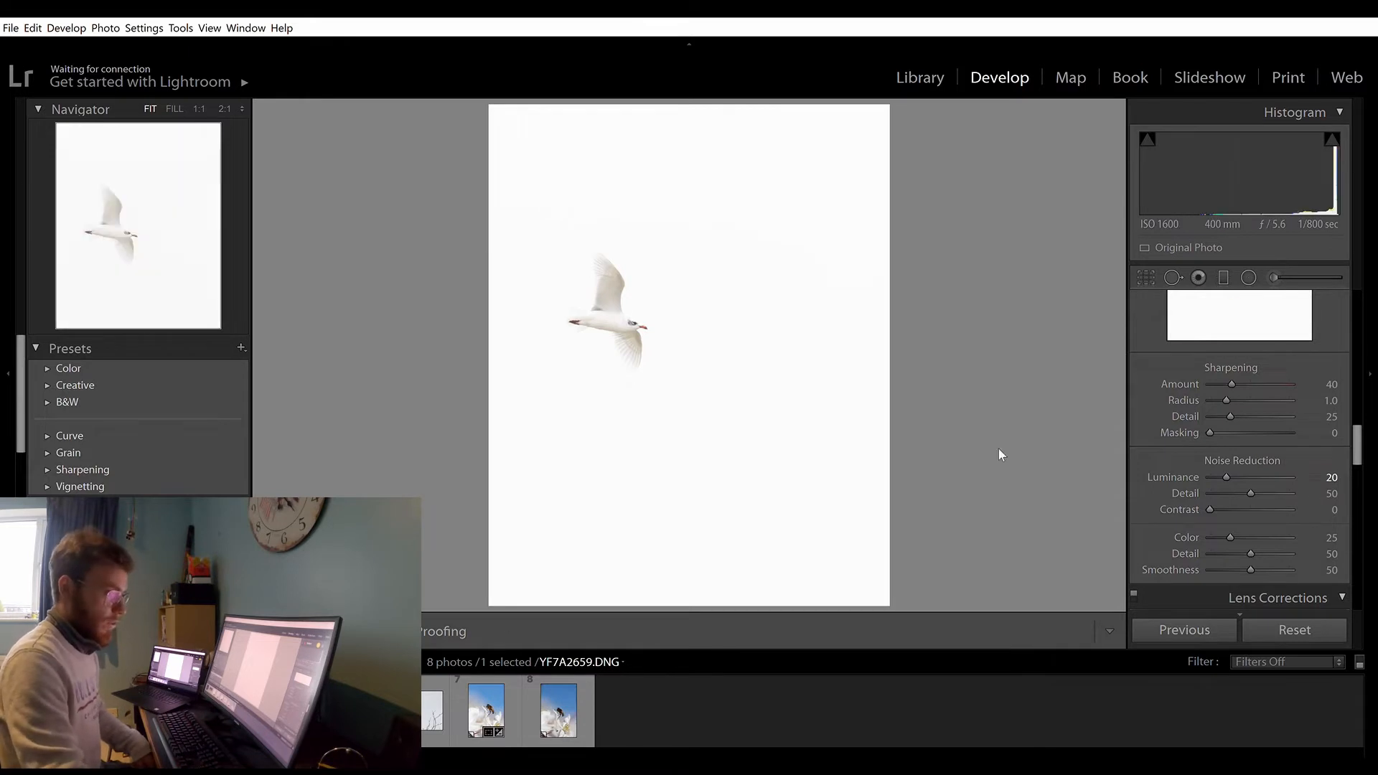
drag(1357, 416, 1373, 296)
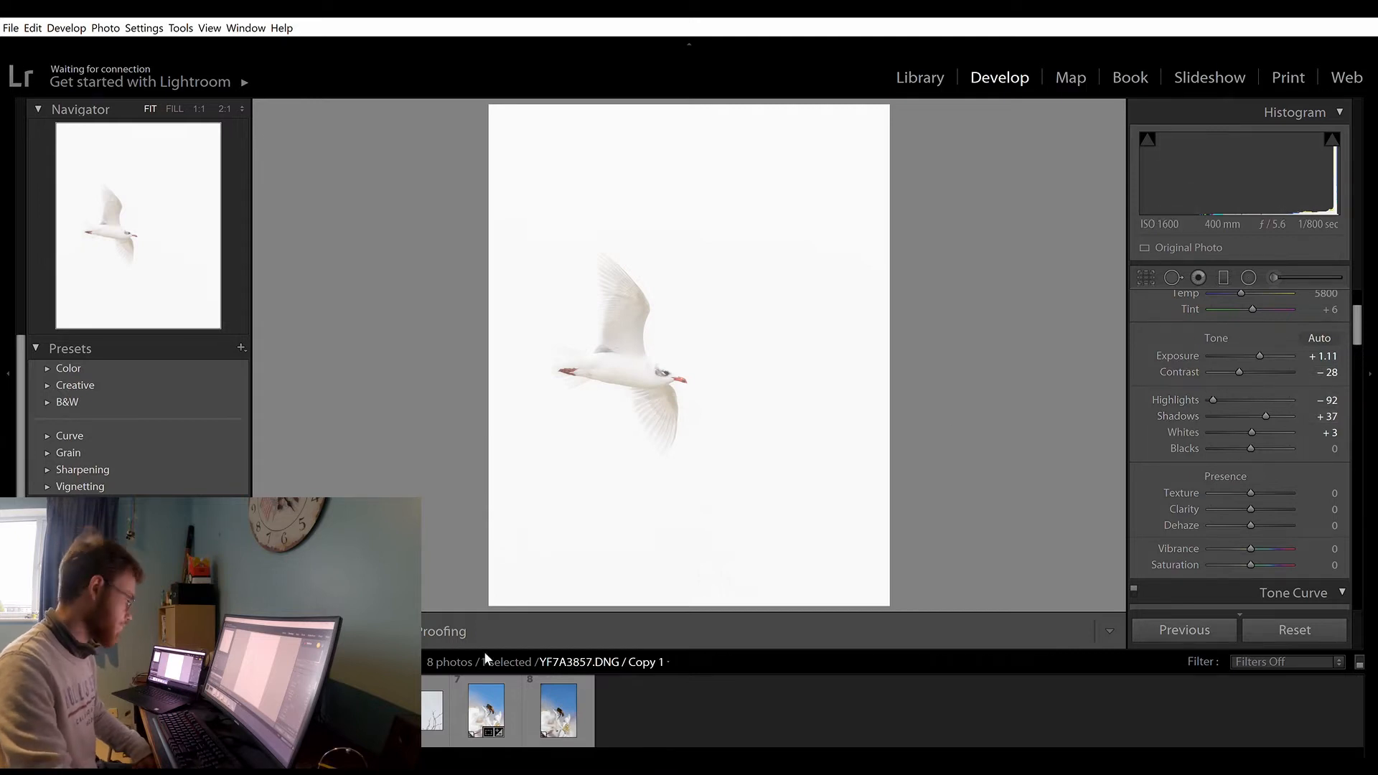
key(ctrl+z)
click(655, 320)
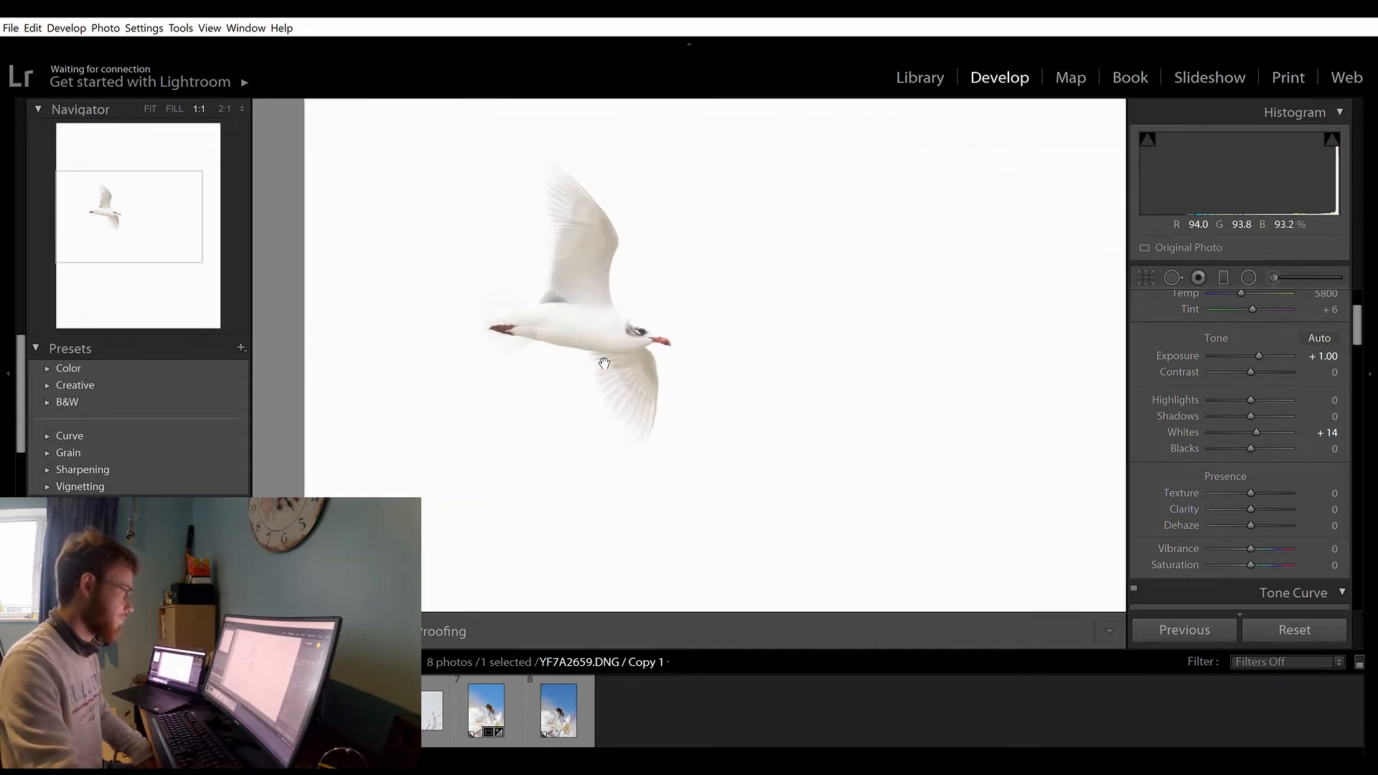
click(668, 373)
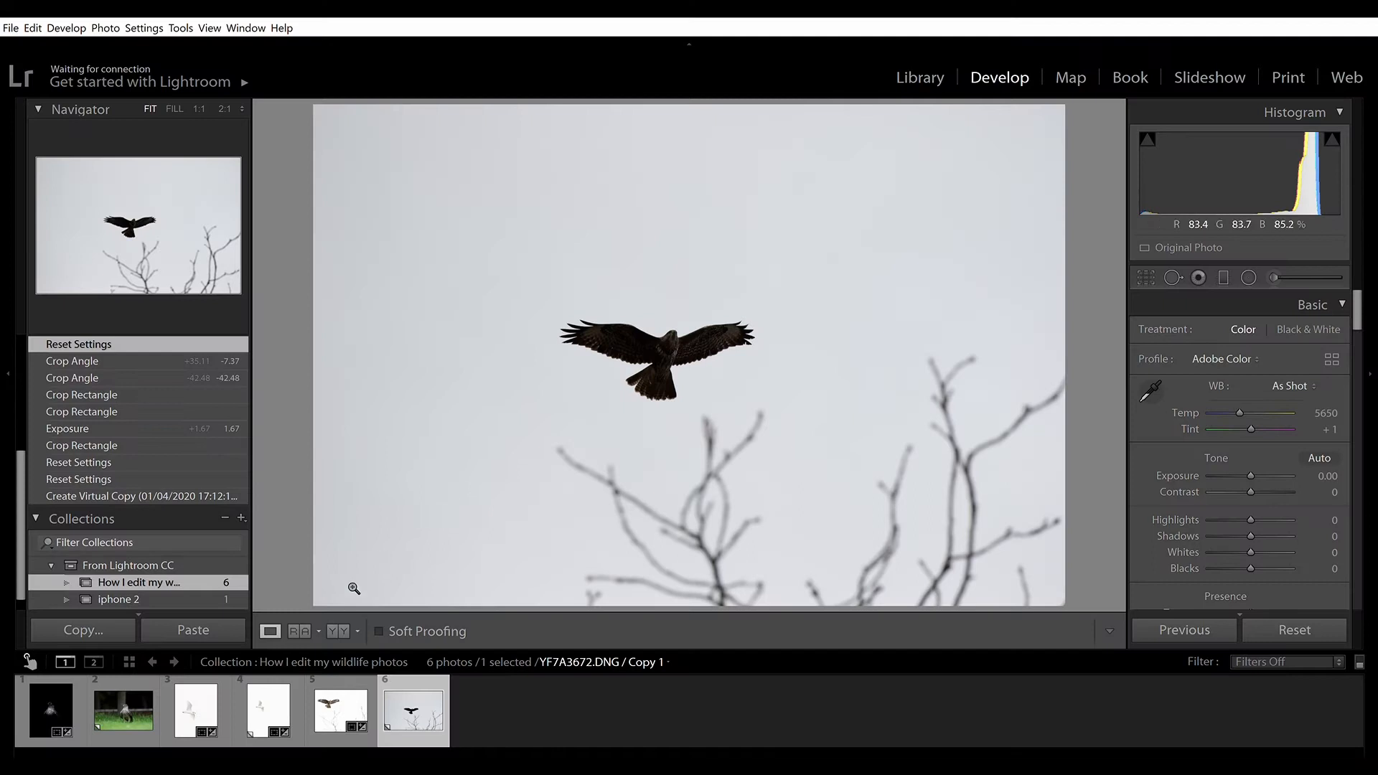
- Using the edited version as reference, crop the YF7A3672.DNG copy to a landscape 4 x 5 / 8 x 10 frame with the bird at the upper left
click(341, 711)
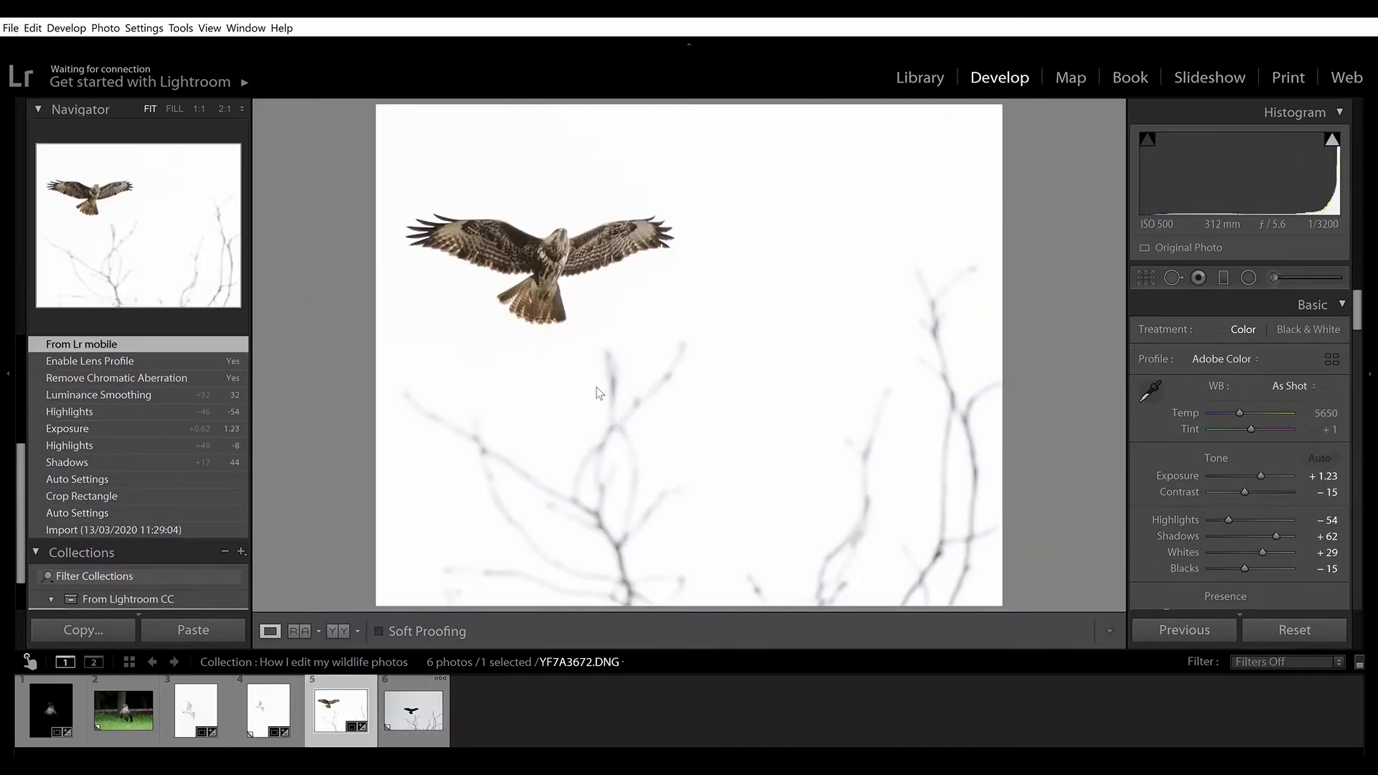
click(414, 711)
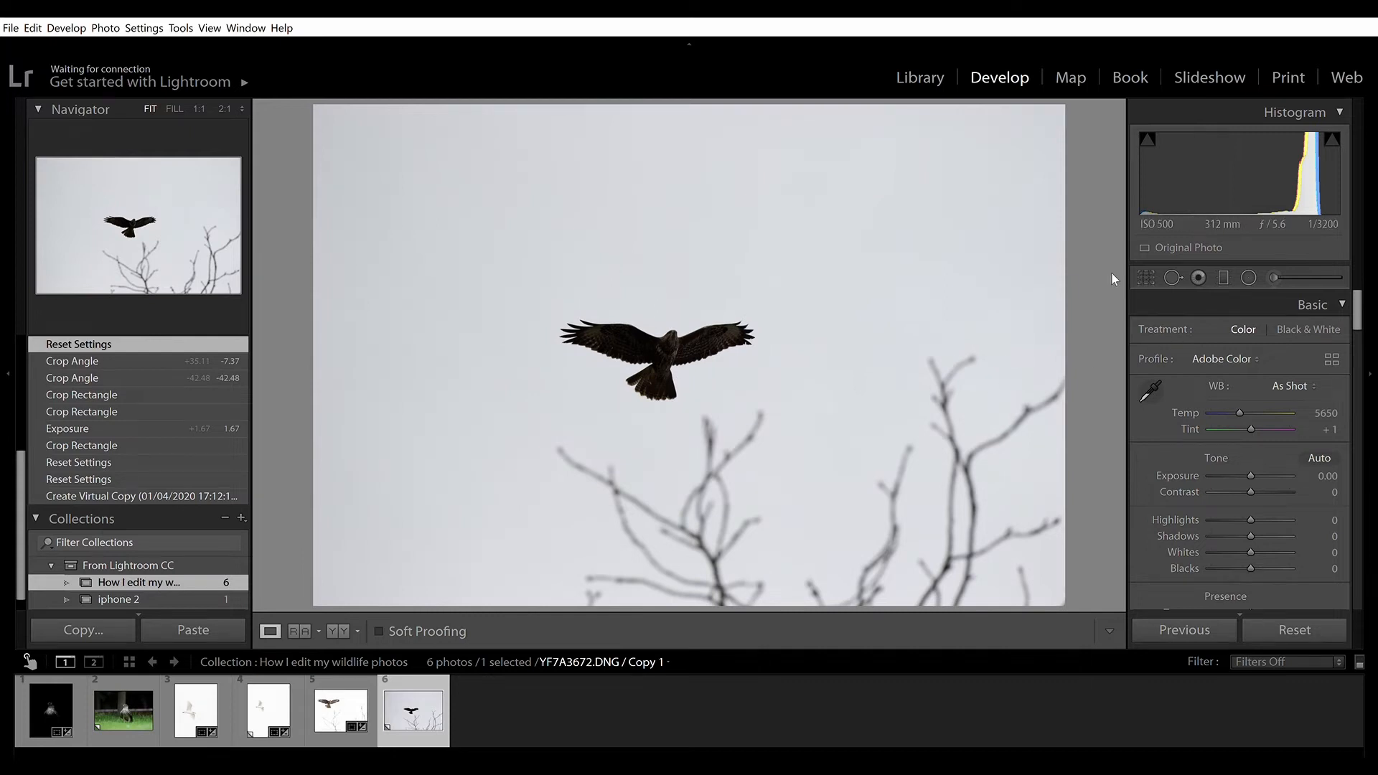
key(r)
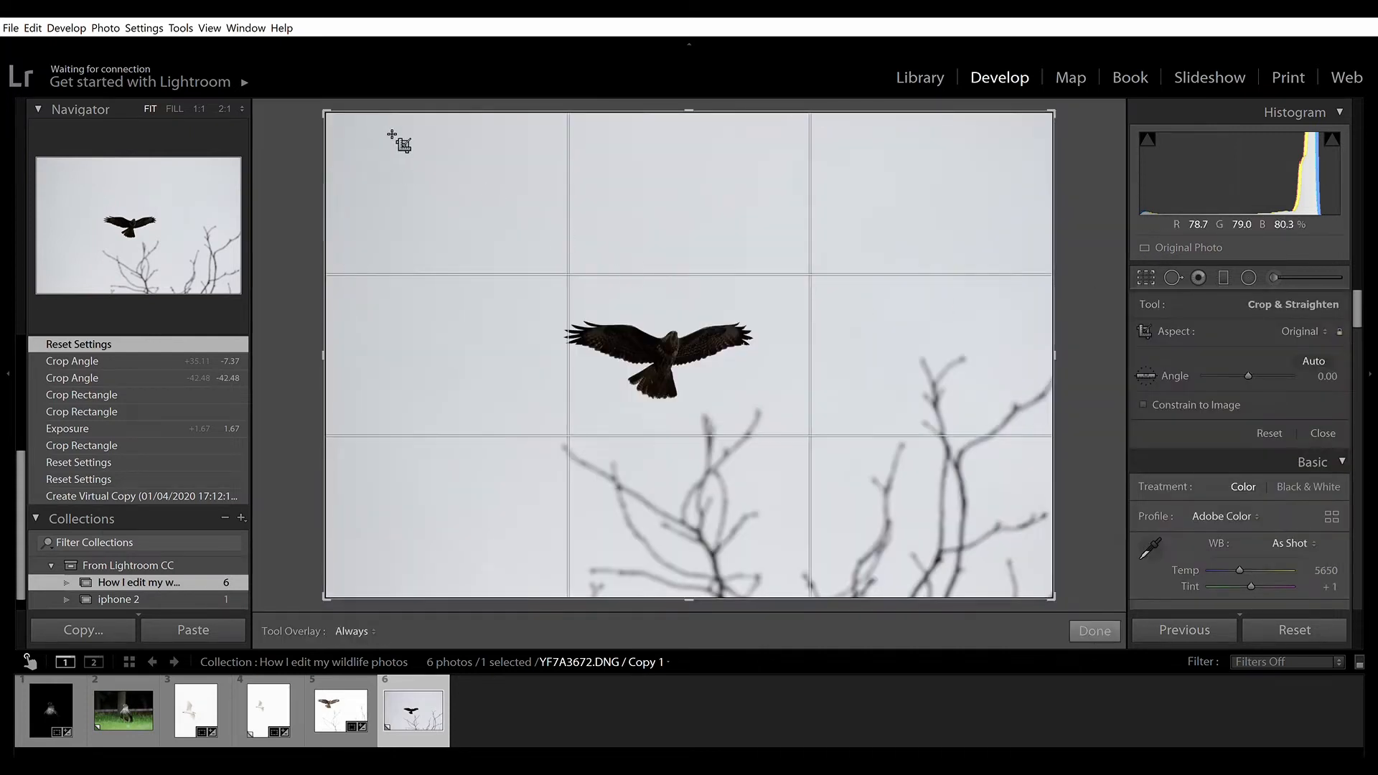
click(1178, 402)
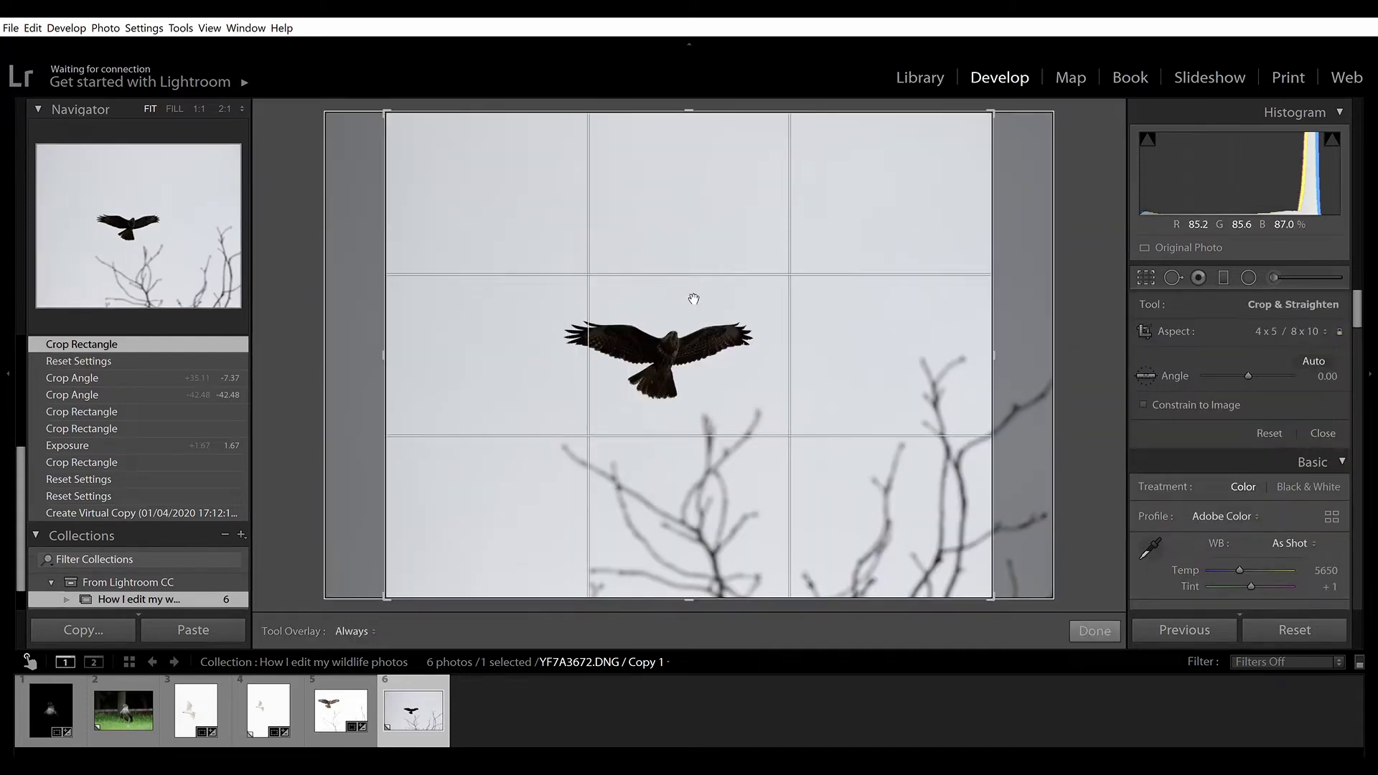
drag(387, 106, 413, 125)
drag(507, 209, 467, 208)
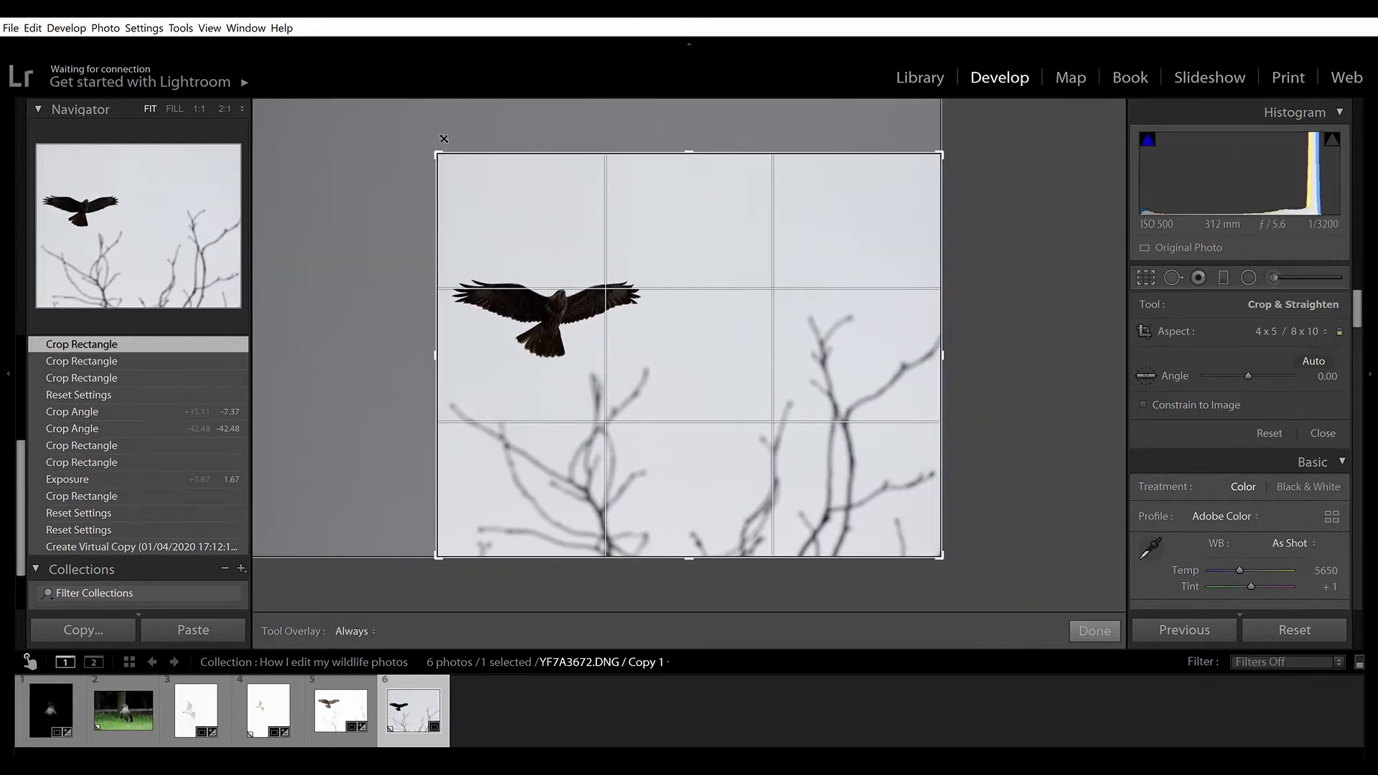
drag(541, 265, 588, 252)
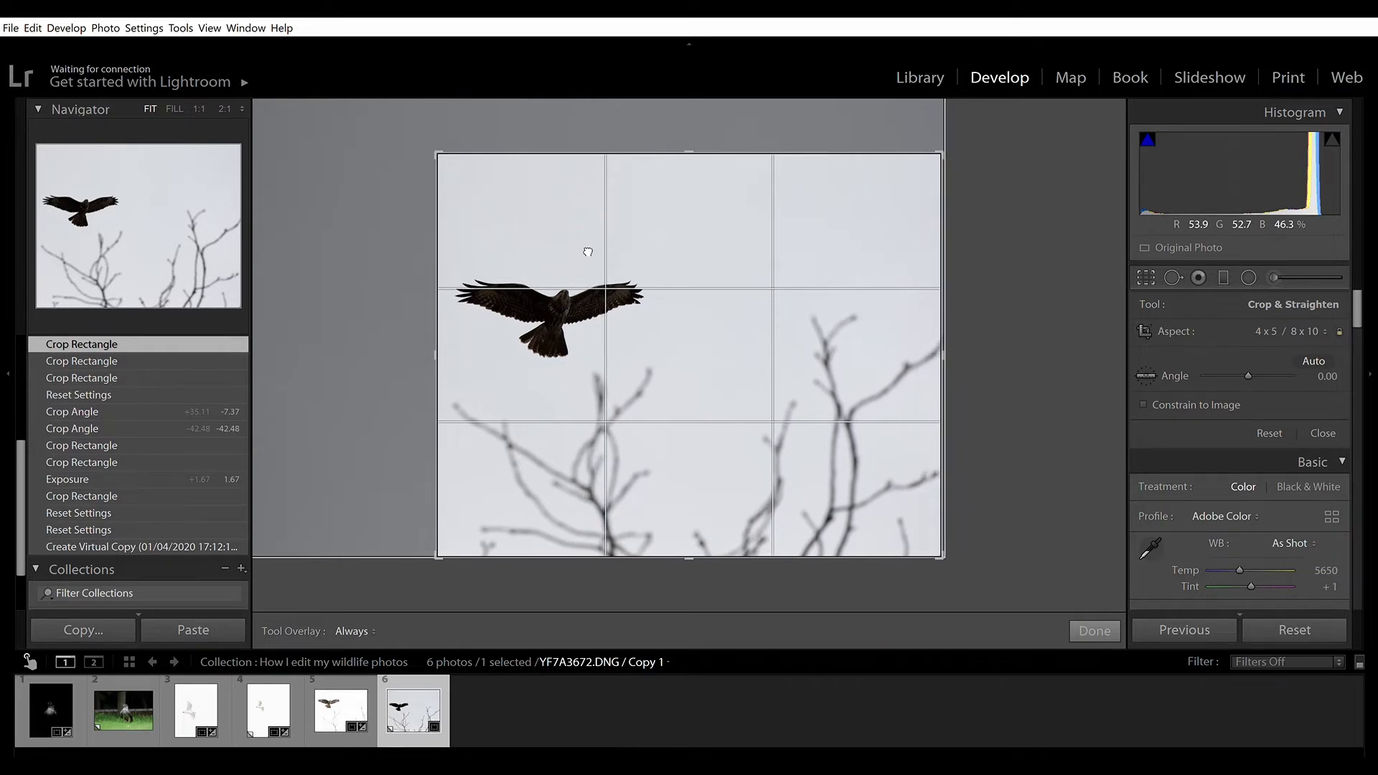
drag(438, 153, 452, 164)
drag(600, 332, 638, 308)
click(1093, 631)
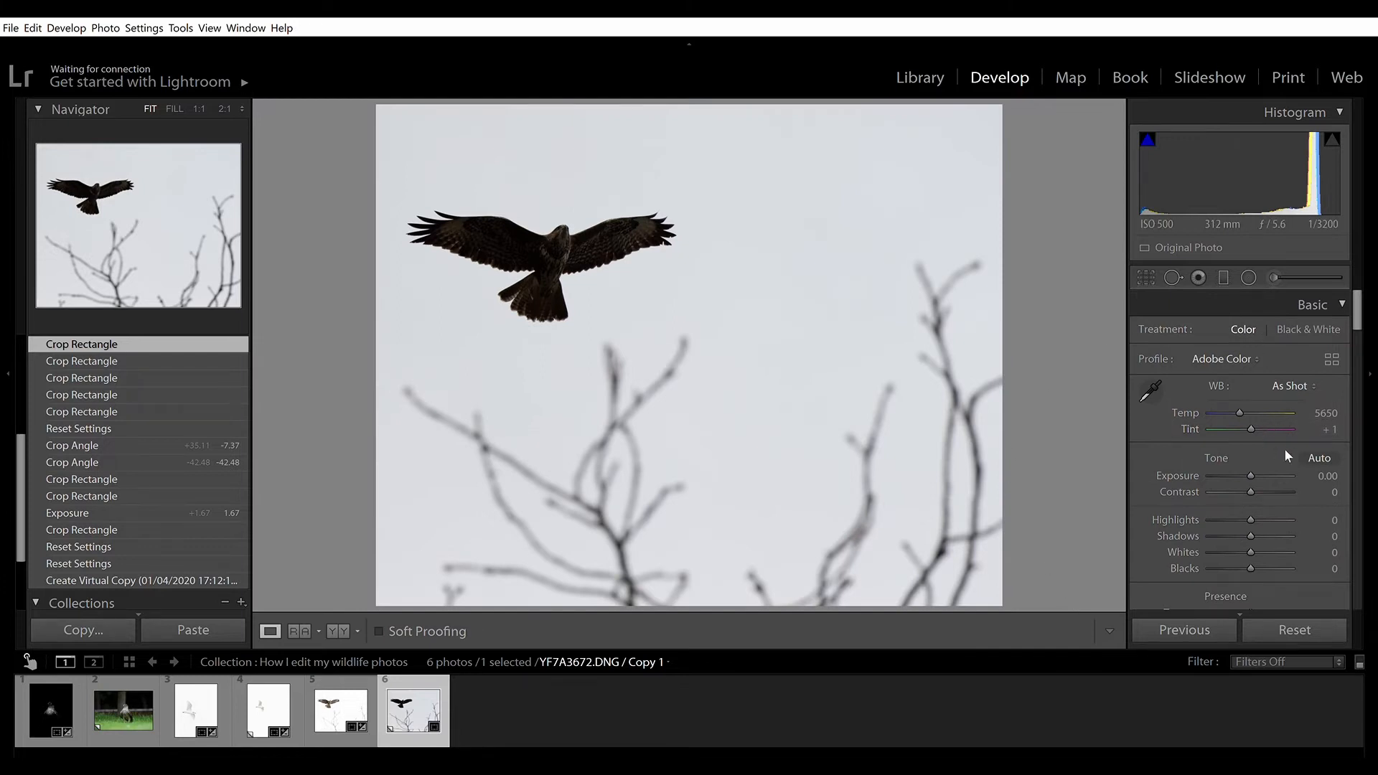
- Try the Auto tone adjustment on the bird of prey photo, undo it, and set Exposure to +1.27 instead
click(1320, 457)
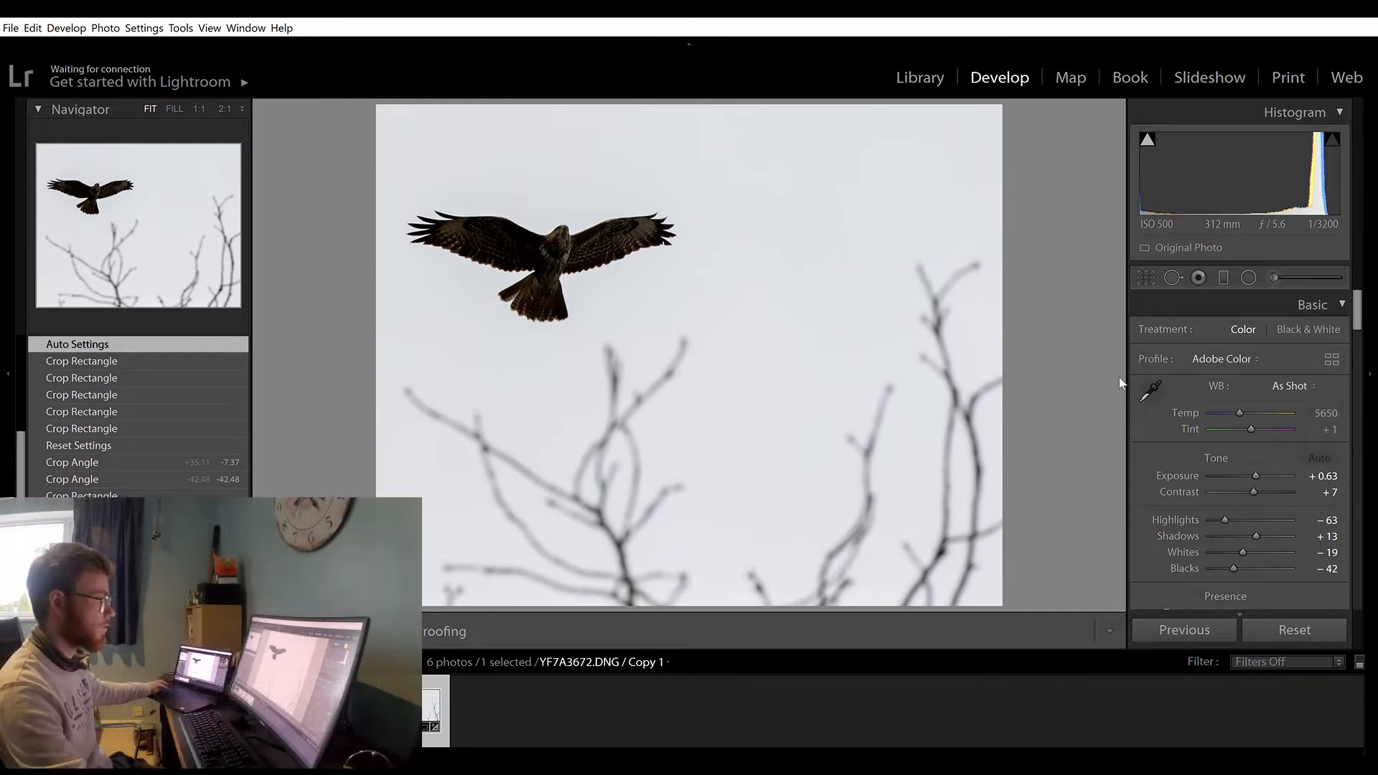
key(ctrl+z)
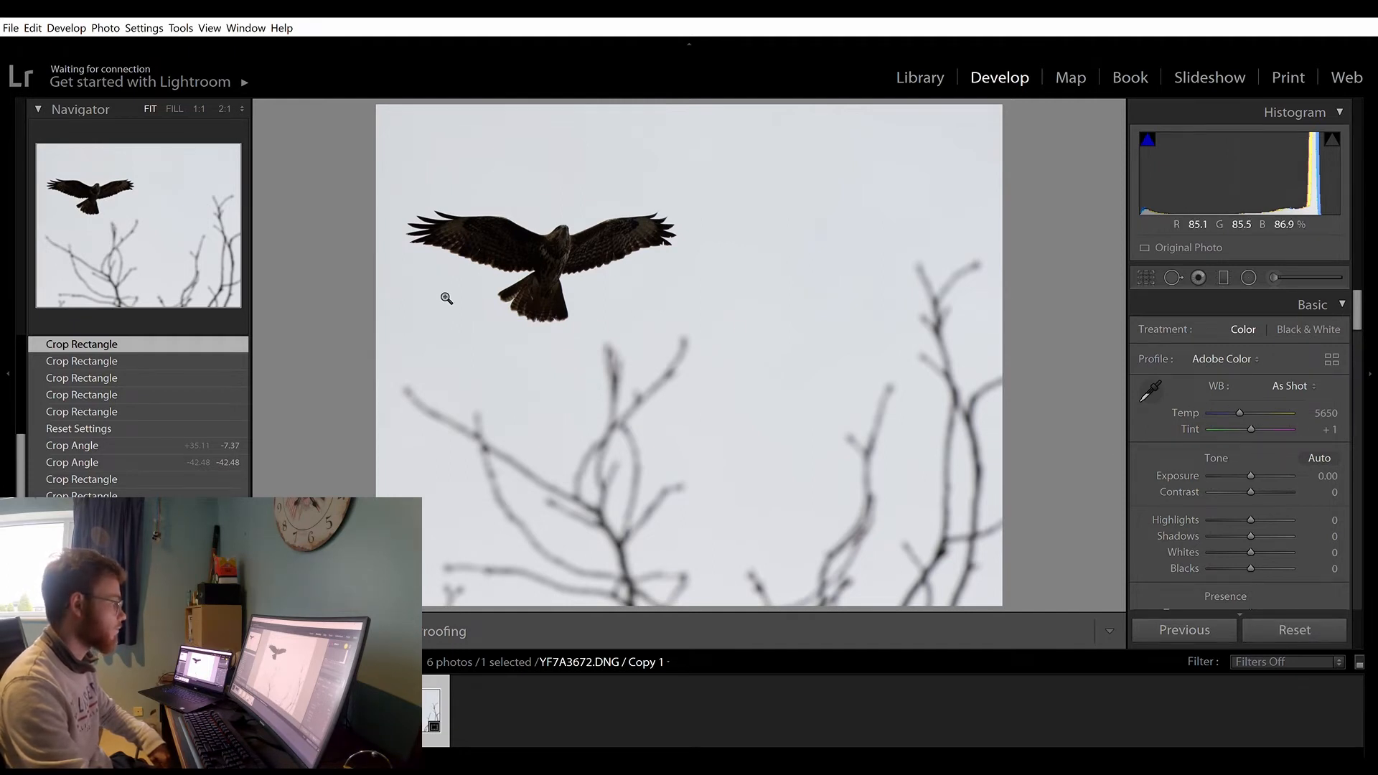
click(1262, 468)
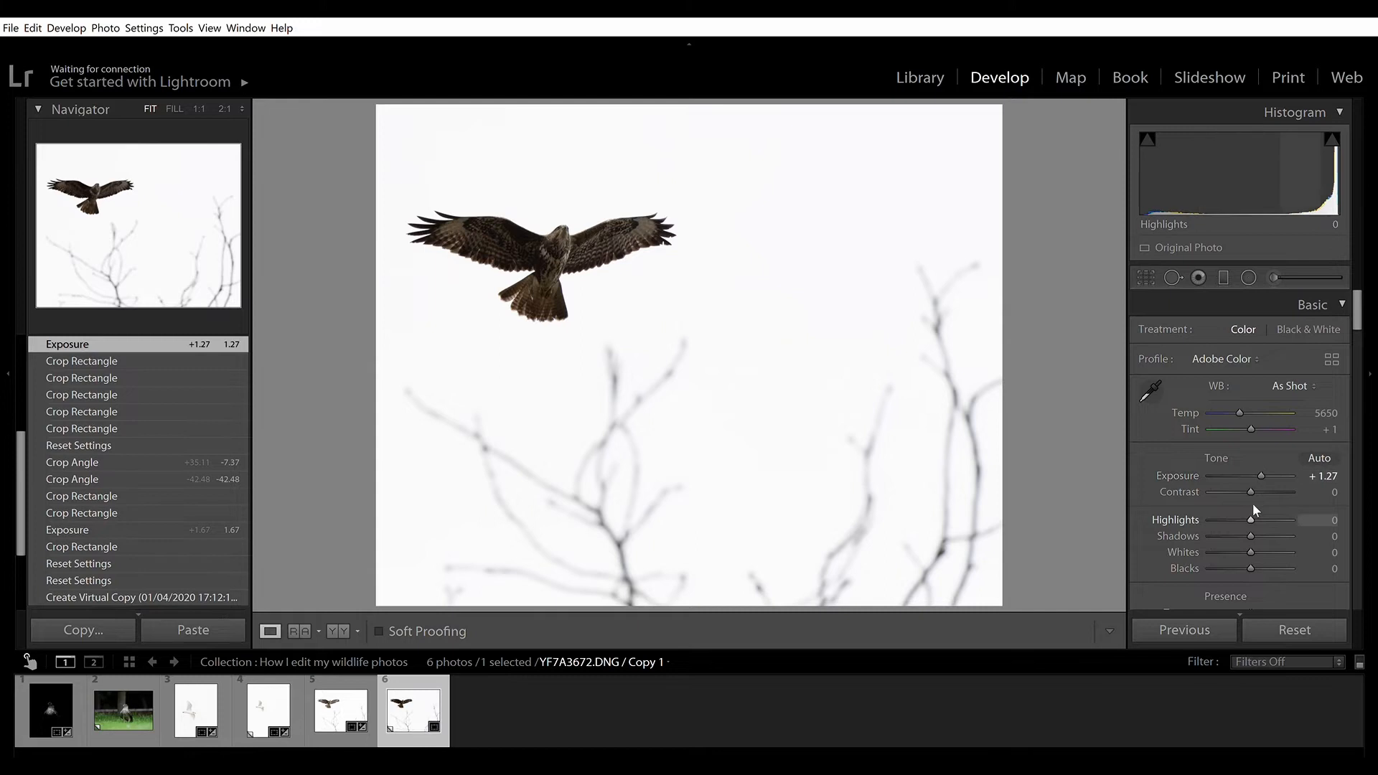
- Try Shadows at -40 on the bird of prey copy and reset both Exposure and Shadows to 0
drag(1251, 517, 1238, 508)
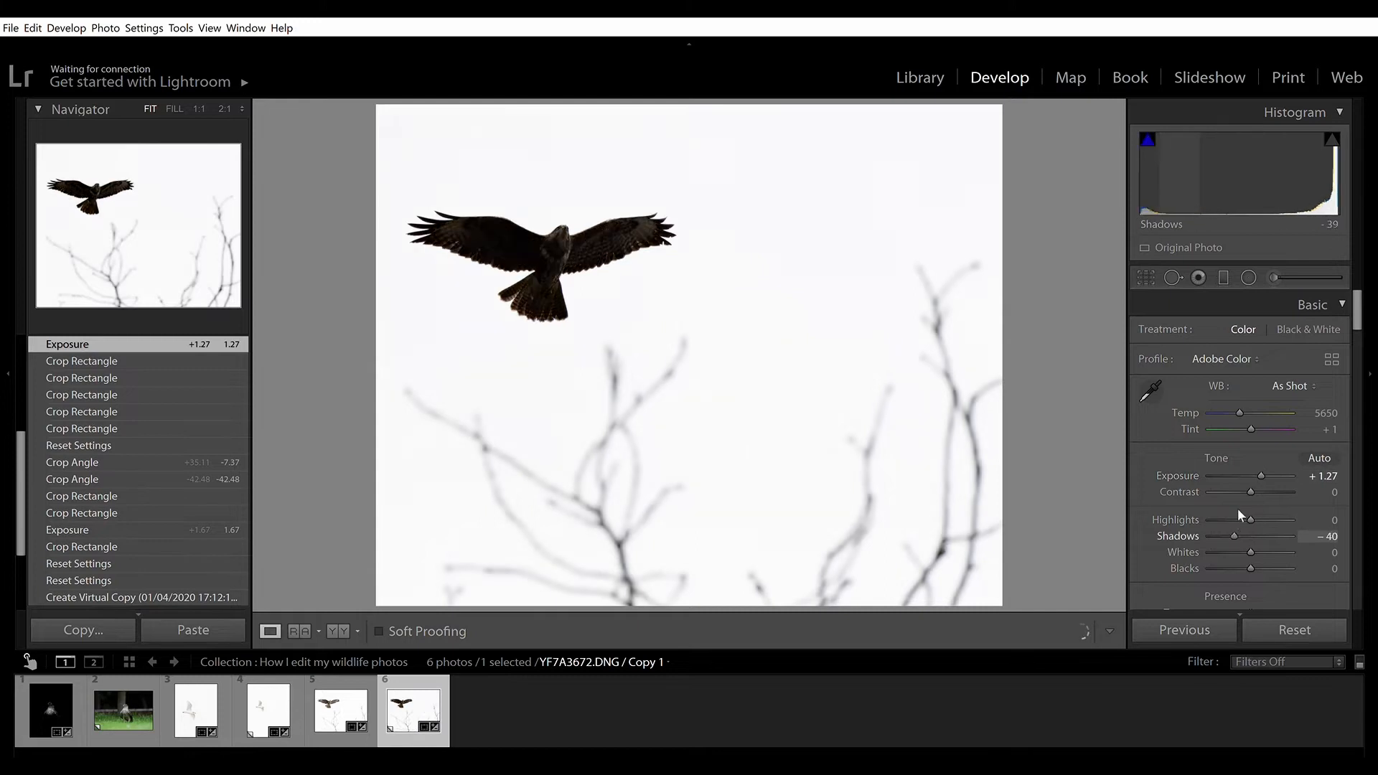
double_click(1261, 460)
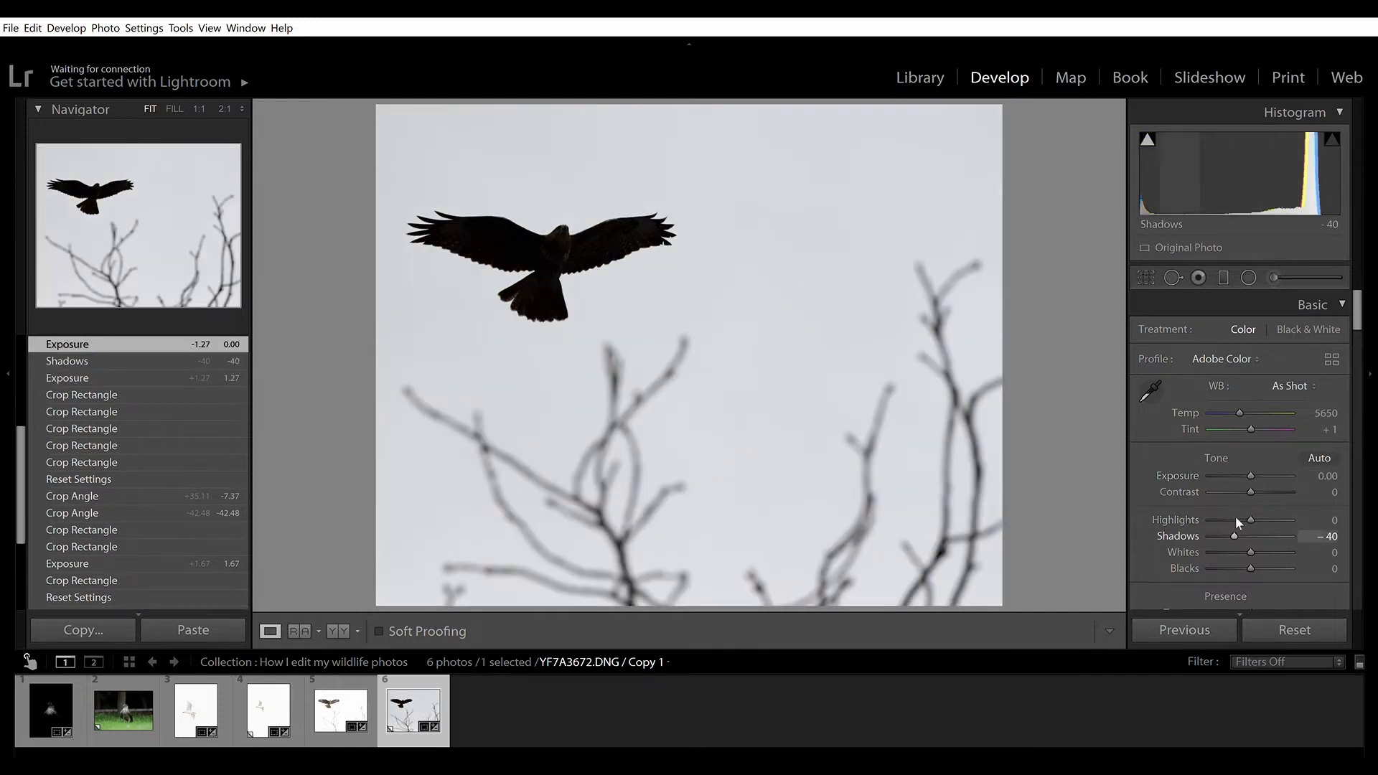
double_click(1234, 534)
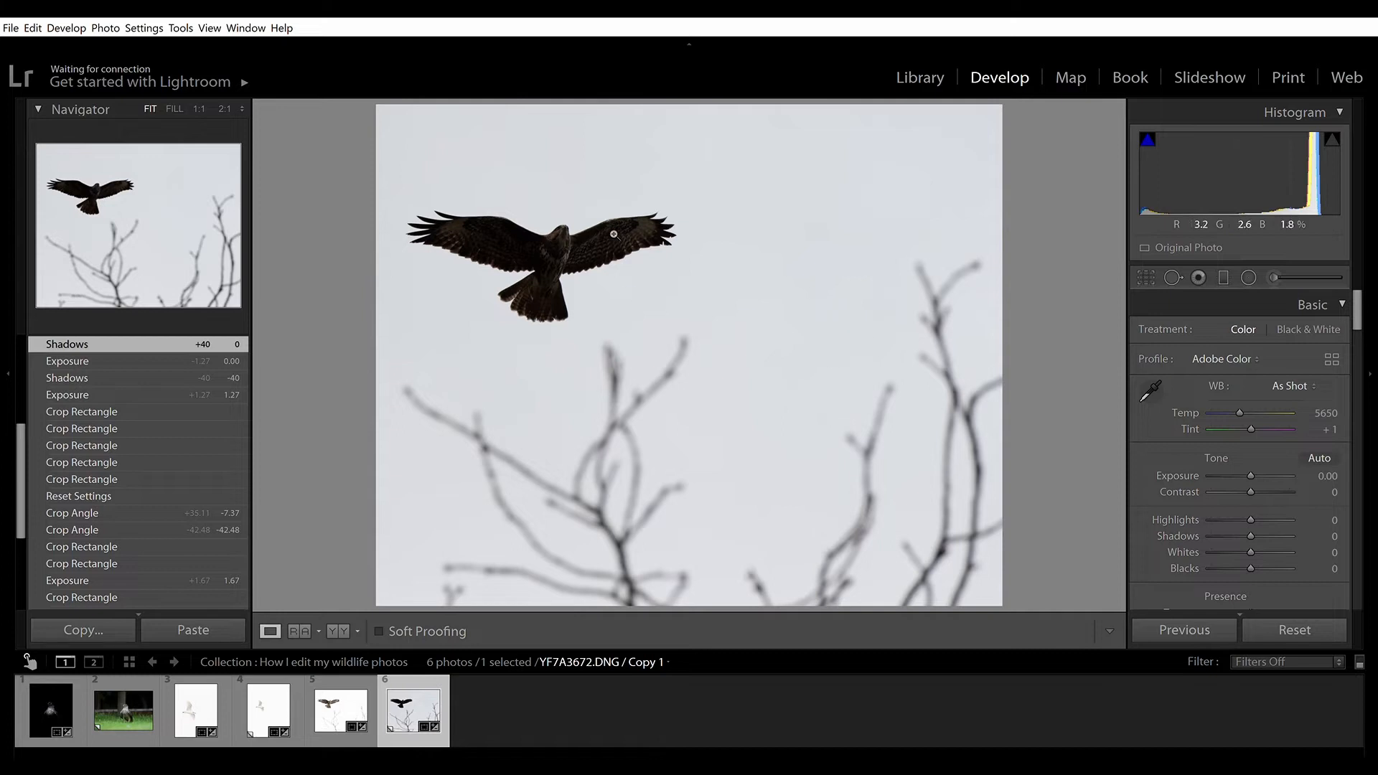
- Set the bird of prey copy's tone to Exposure +1.00, Contrast +7, Highlights +48, Whites +18 and Blacks -3
click(1321, 476)
text(2)
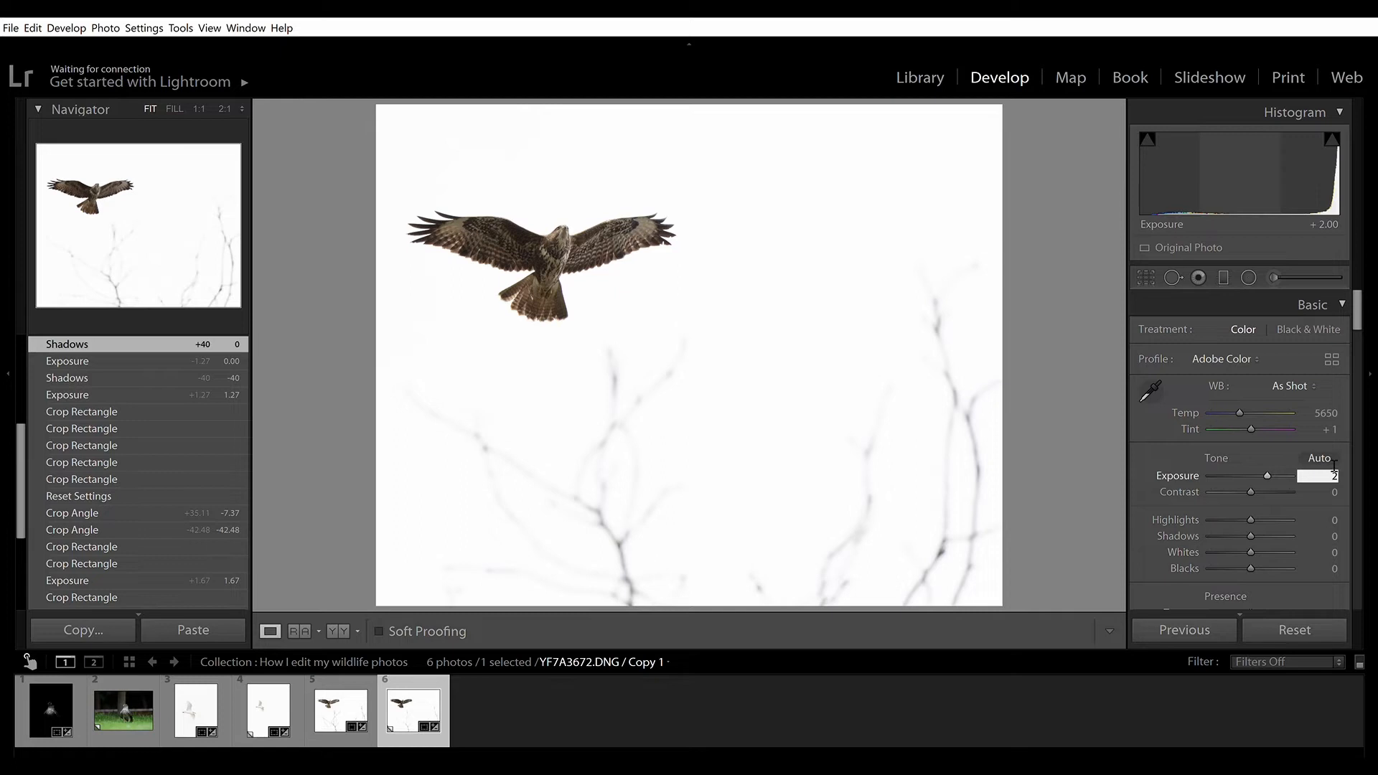
text(1)
key(Return)
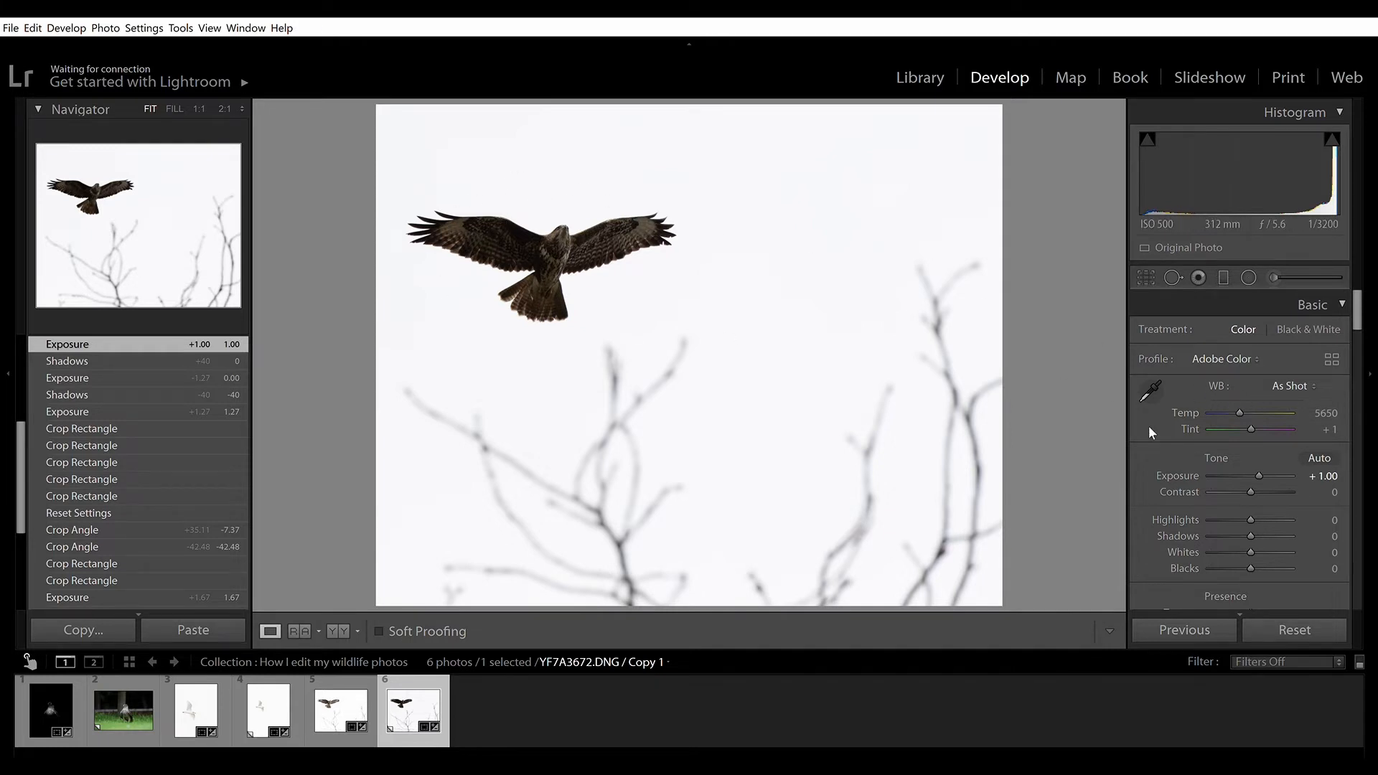
drag(1251, 504, 1249, 544)
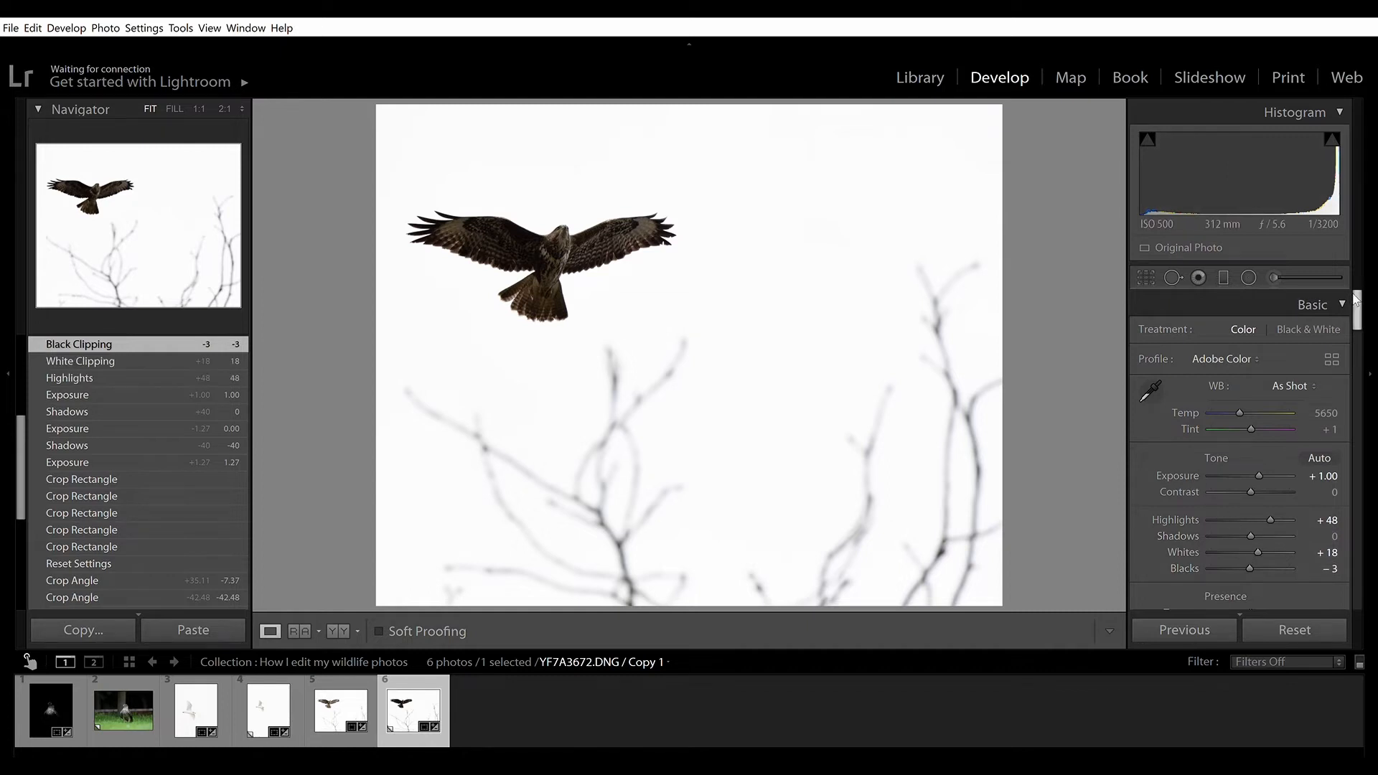
mouse_move(1250, 476)
mouse_down()
mouse_move(1281, 480)
mouse_move(1253, 481)
mouse_up()
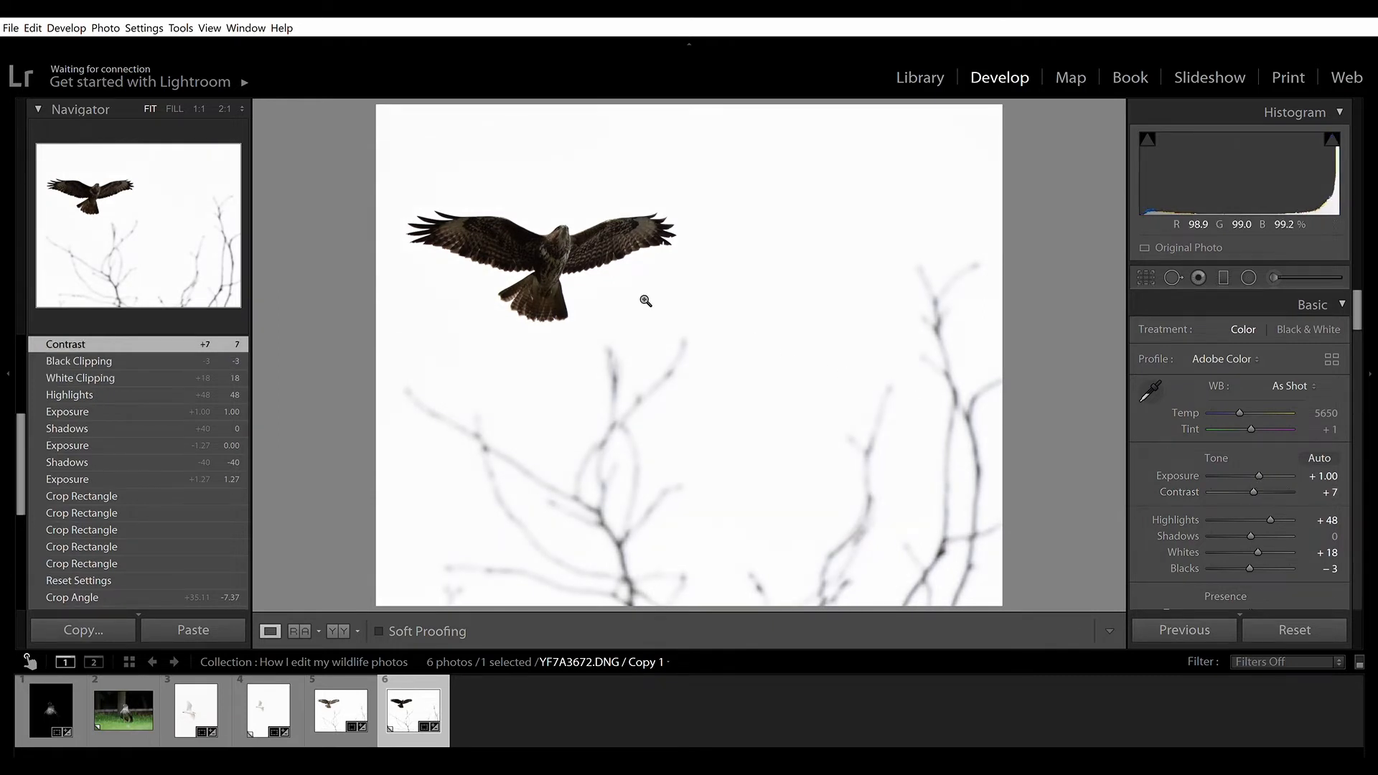
- Enable chromatic aberration removal and lens profile corrections, and set luminance noise reduction to 10 while checking the bird at 1:1
drag(1362, 296, 1349, 449)
click(1188, 475)
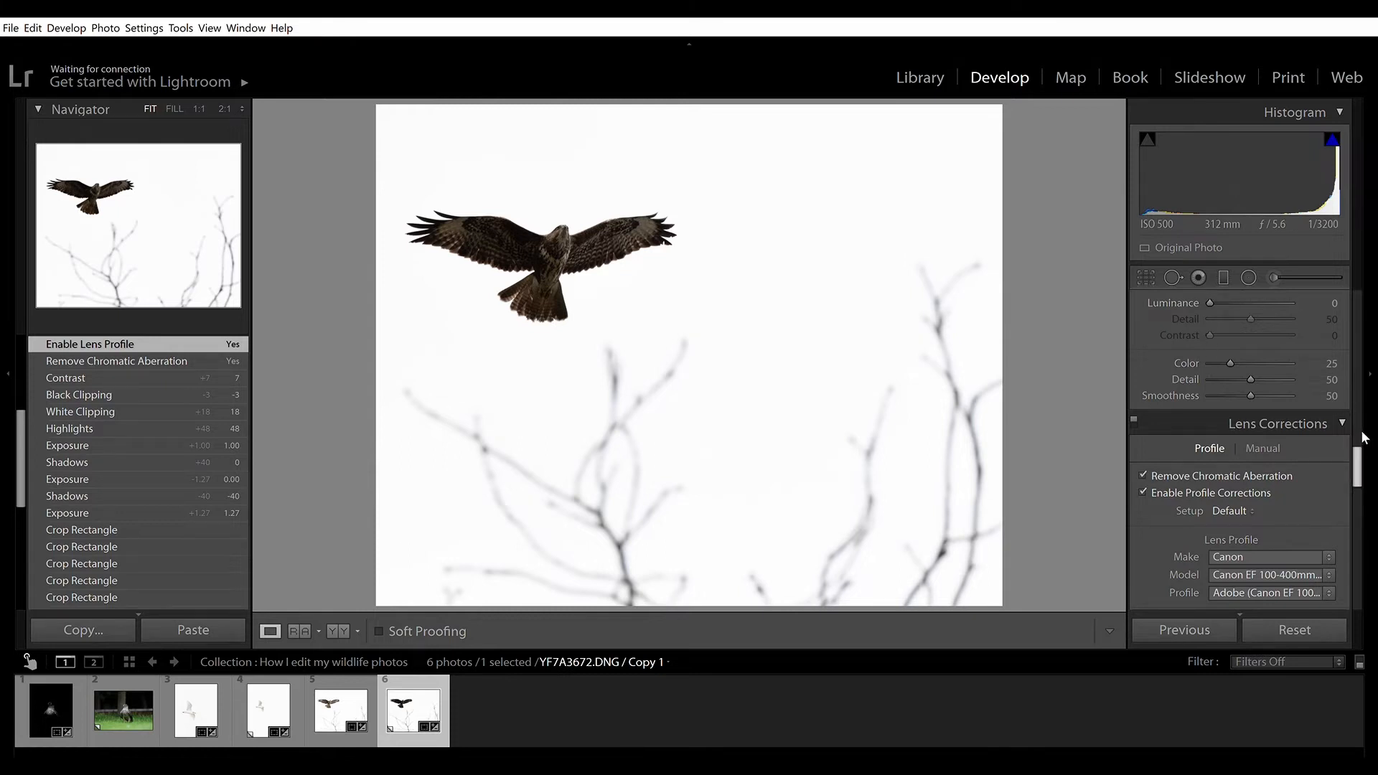
drag(1357, 447, 1358, 425)
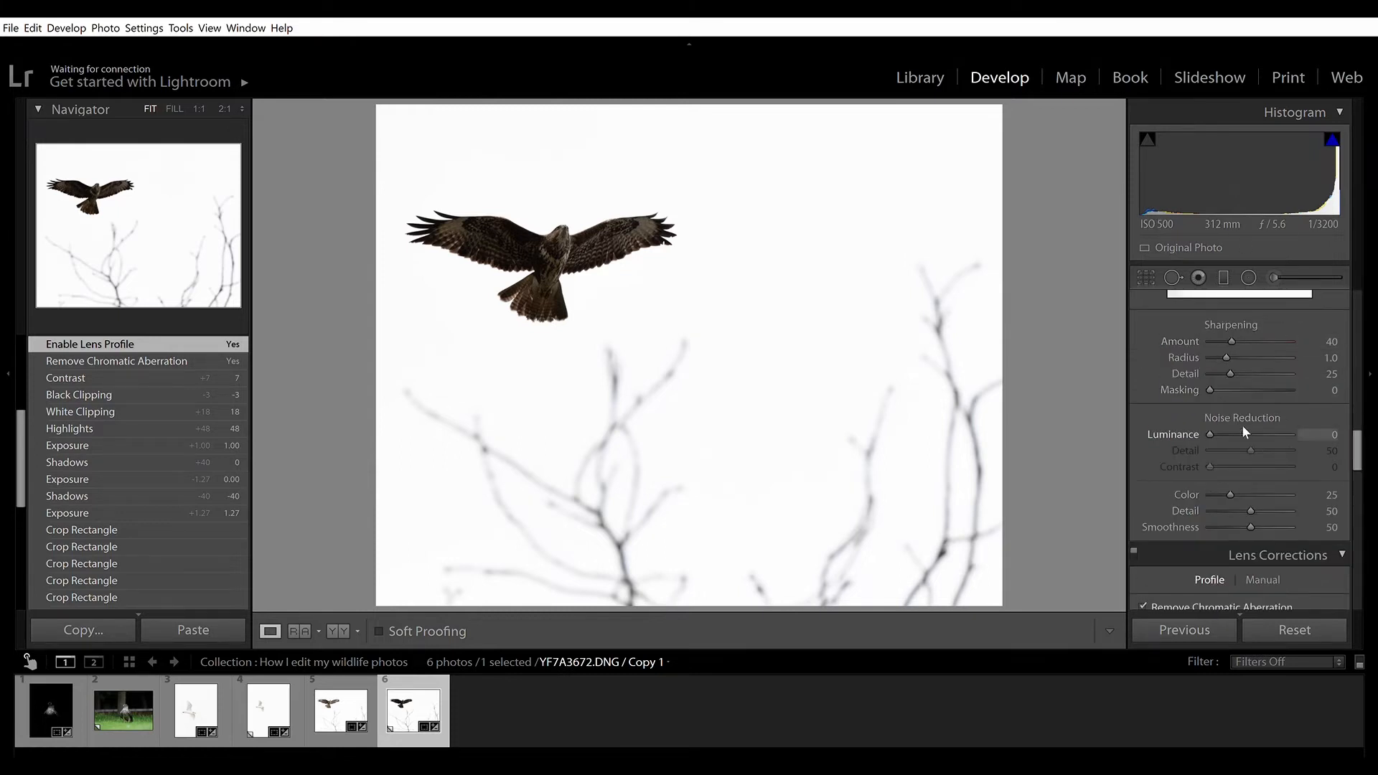
click(555, 225)
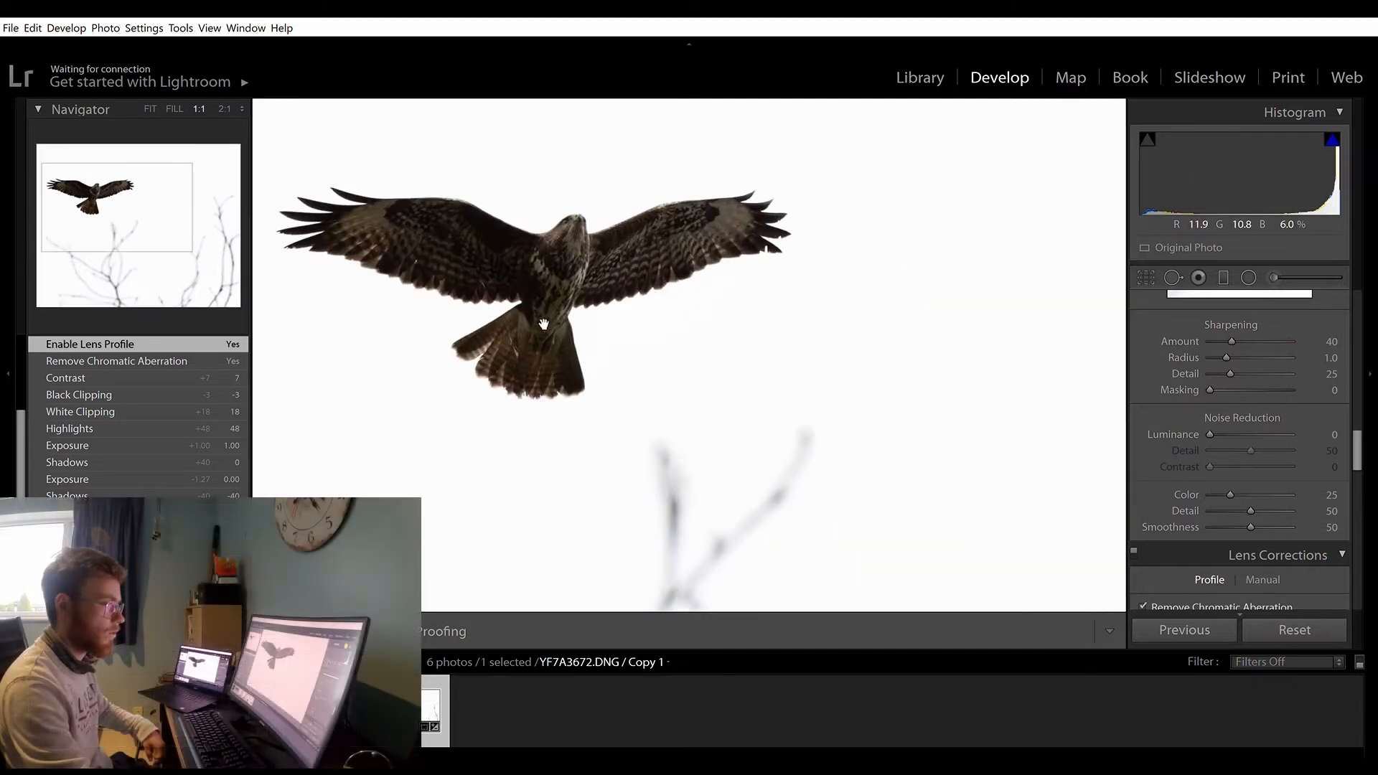
click(1331, 434)
text(1)
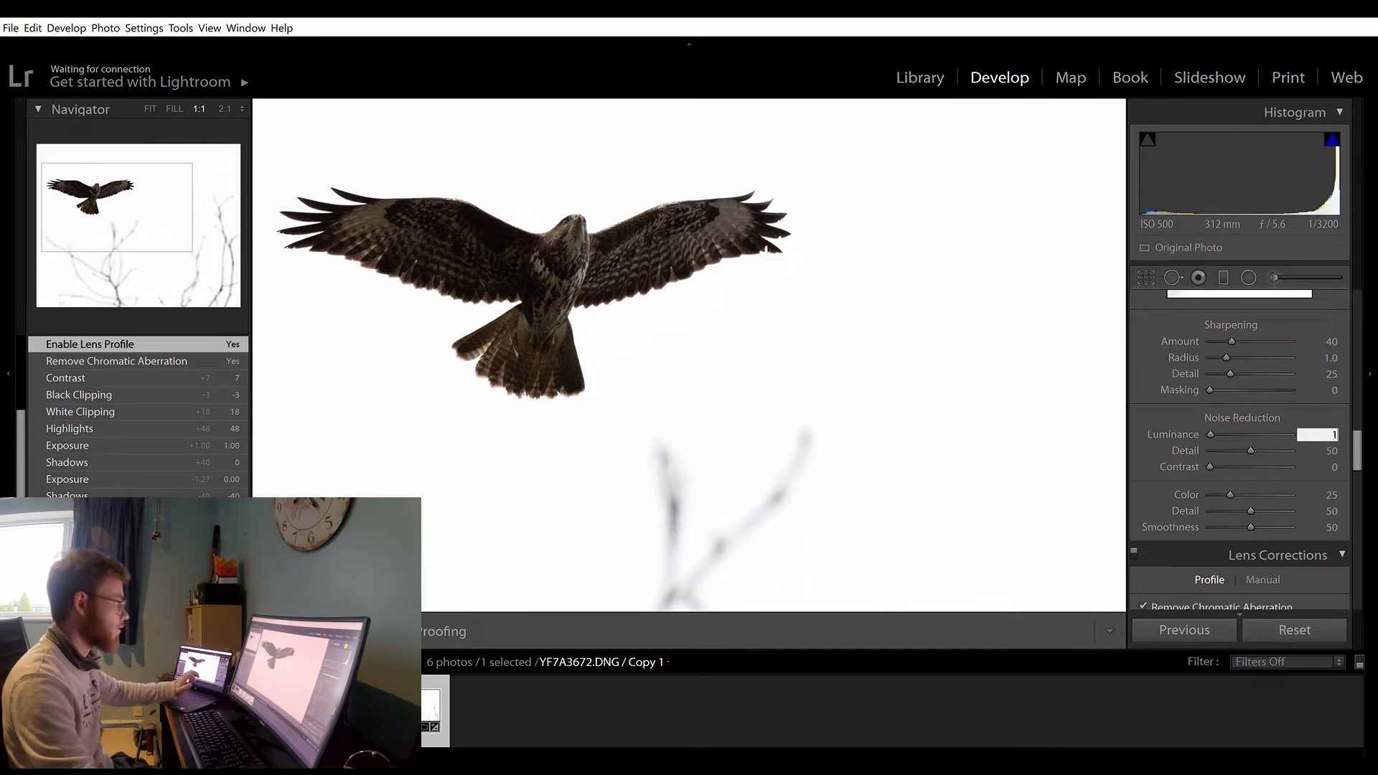
text(0)
key(Return)
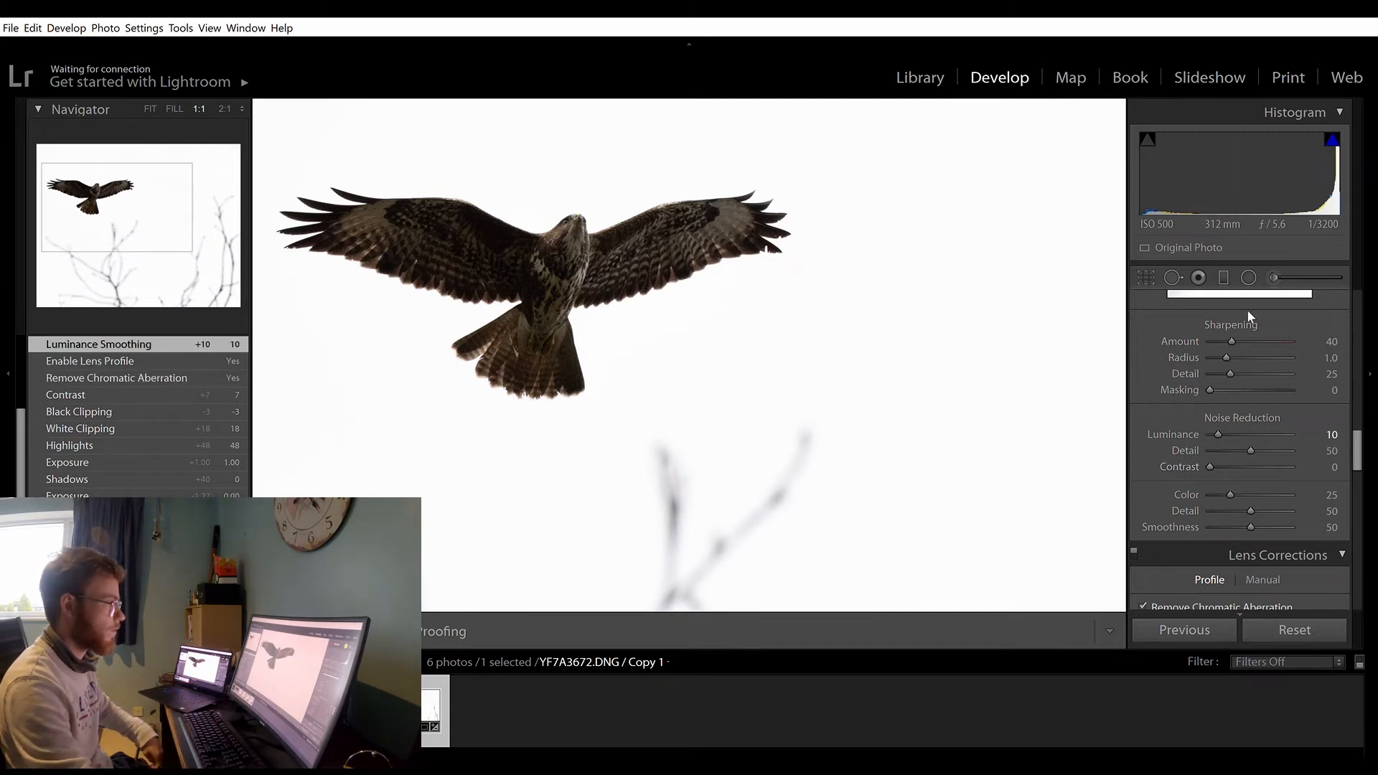
click(594, 236)
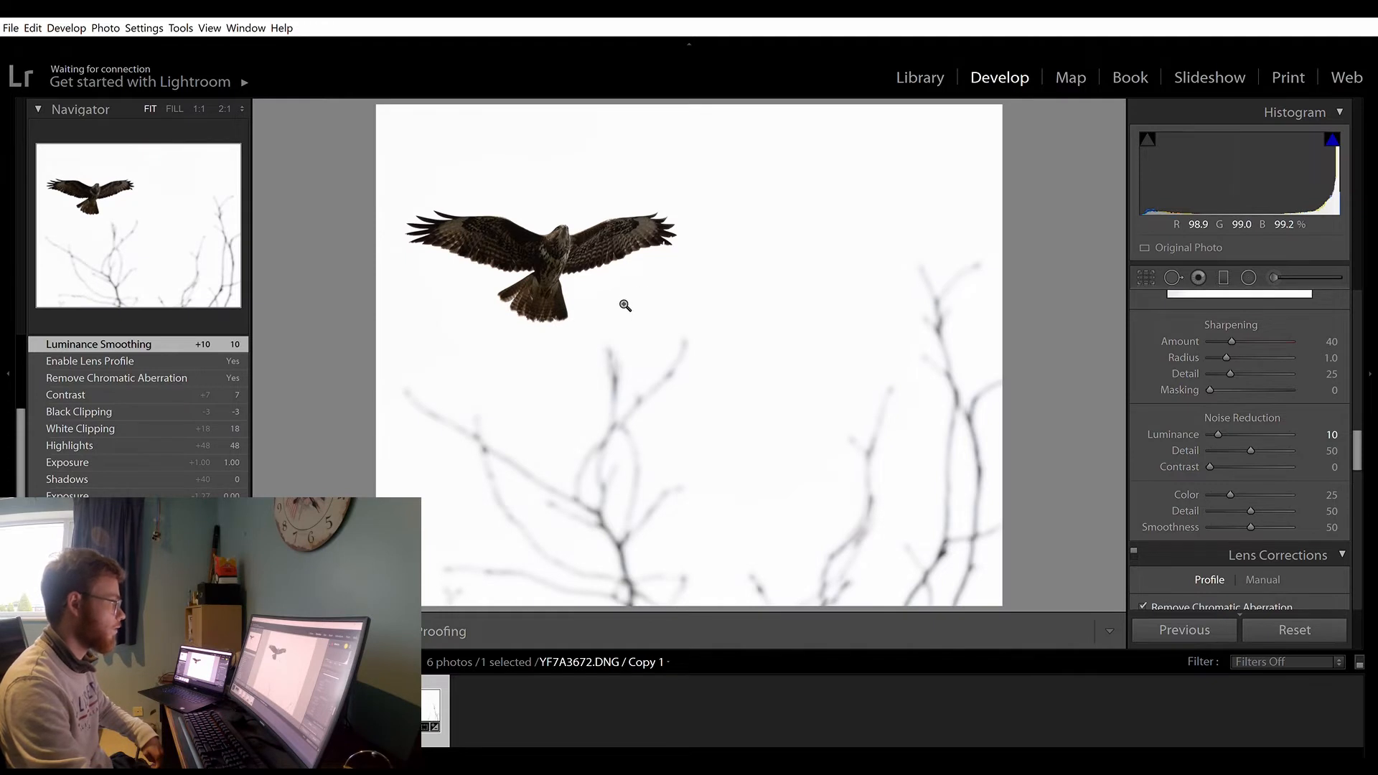
- Compare the copy with the edited YF7A3672.DNG and its tone settings, and raise the copy's Shadows to +32
click(391, 710)
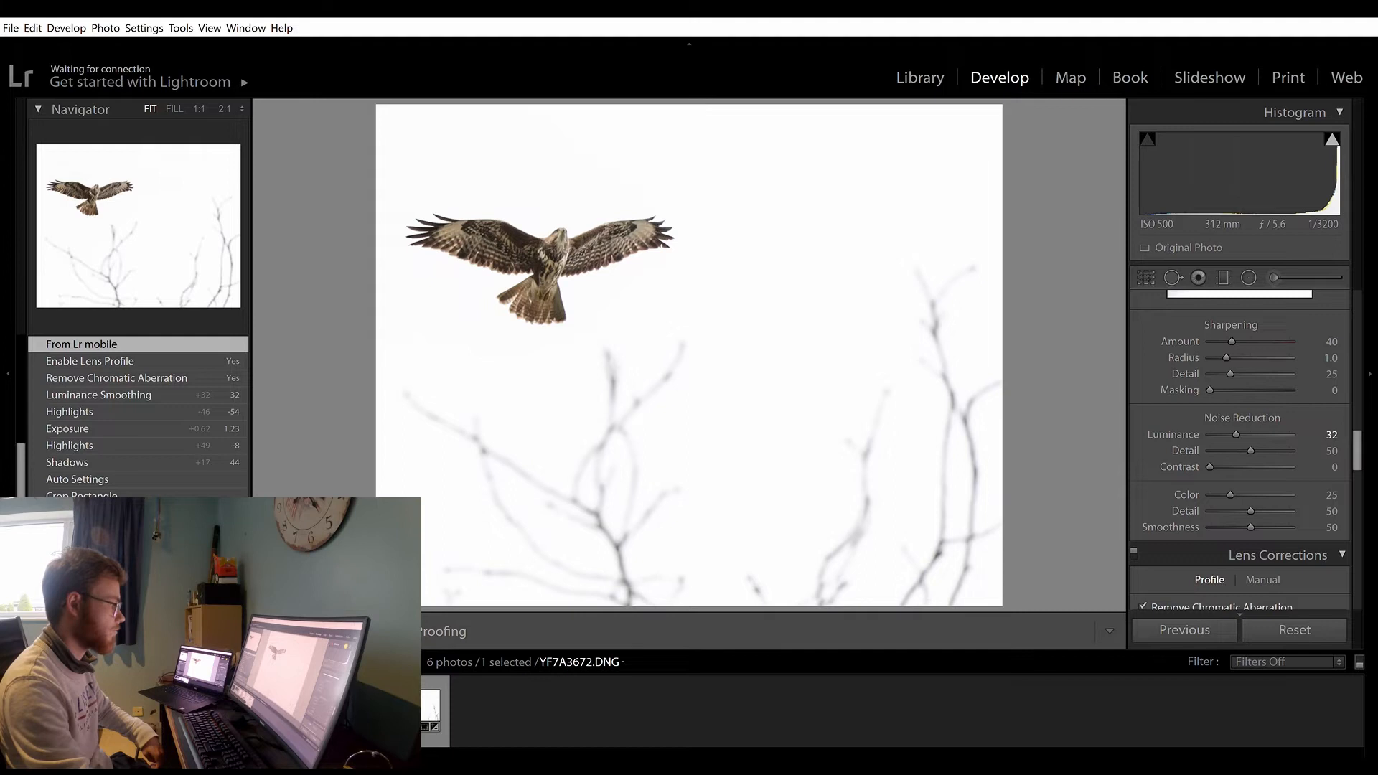
click(419, 695)
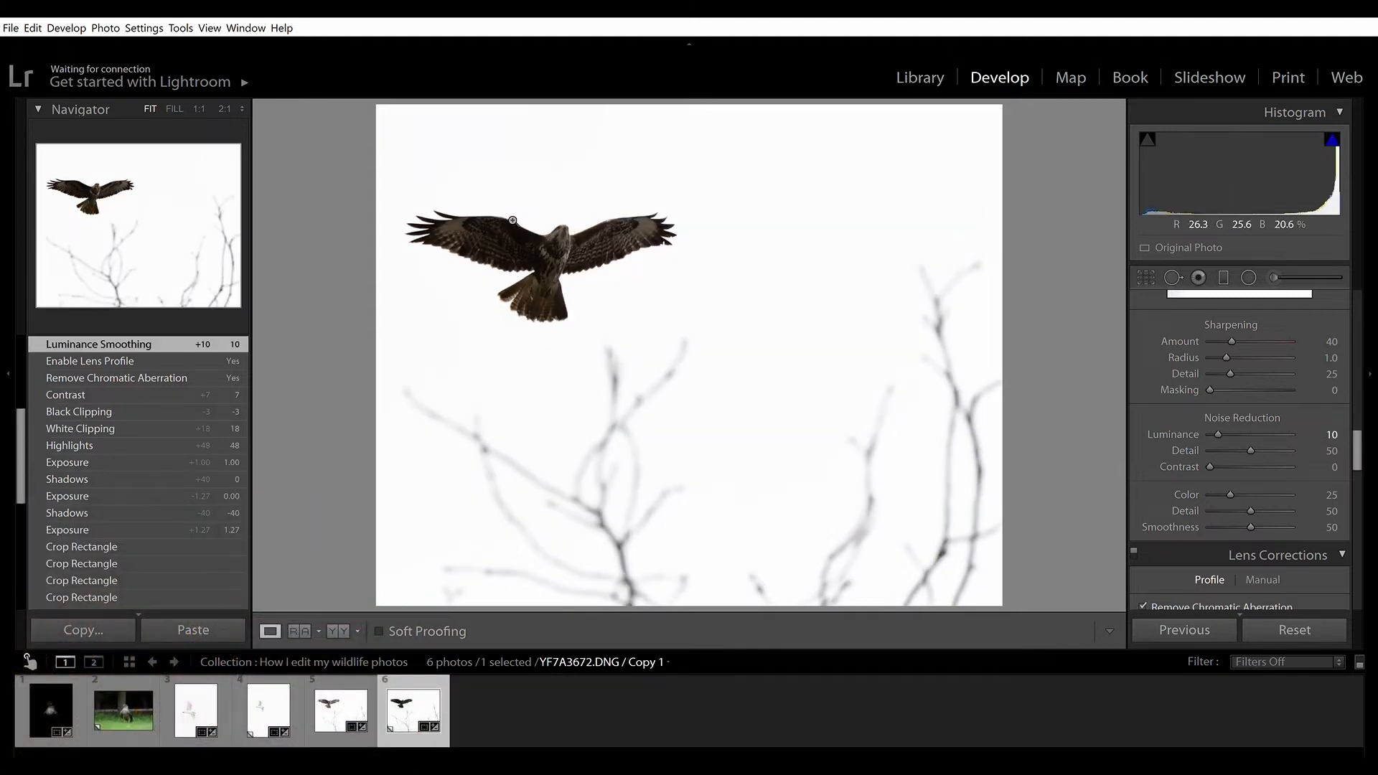
scroll(1271, 436, up, 3)
scroll(1269, 438, up, 10)
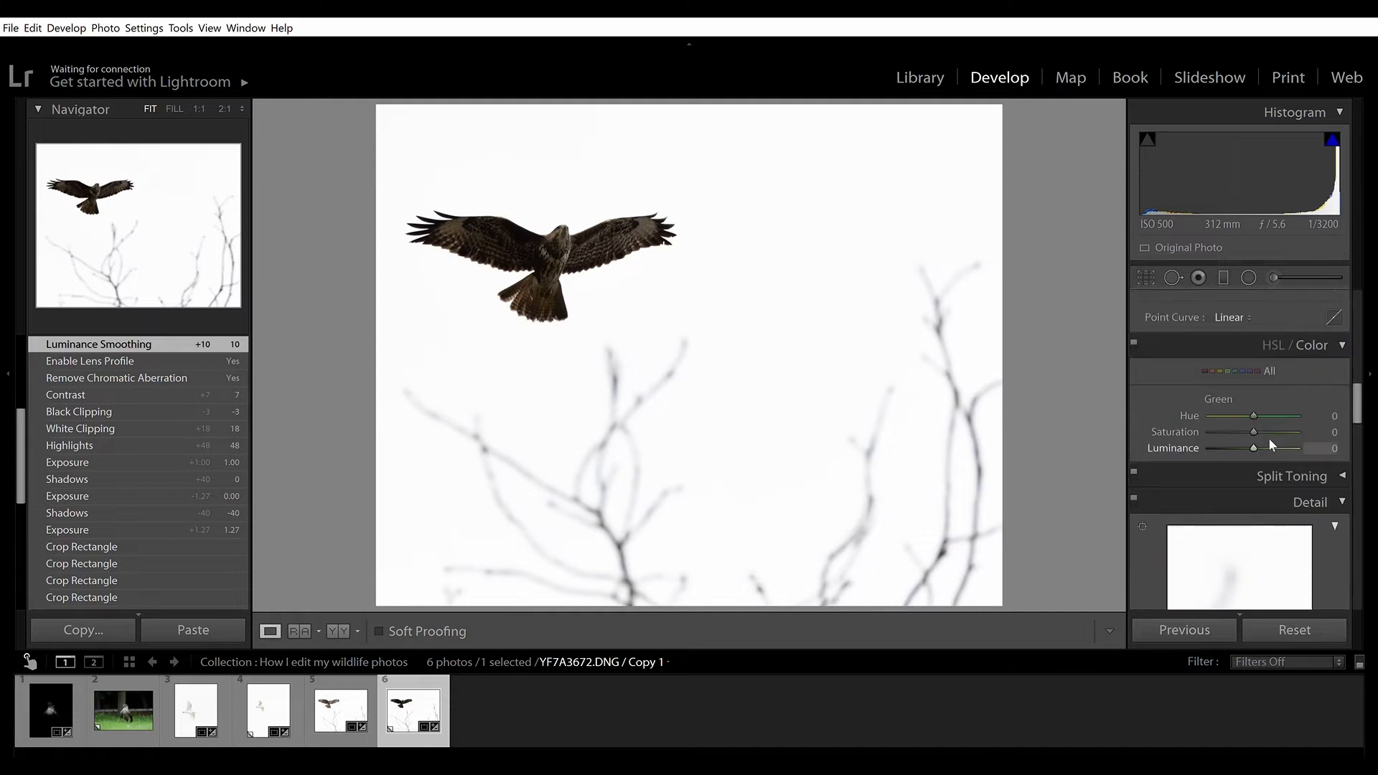
click(341, 709)
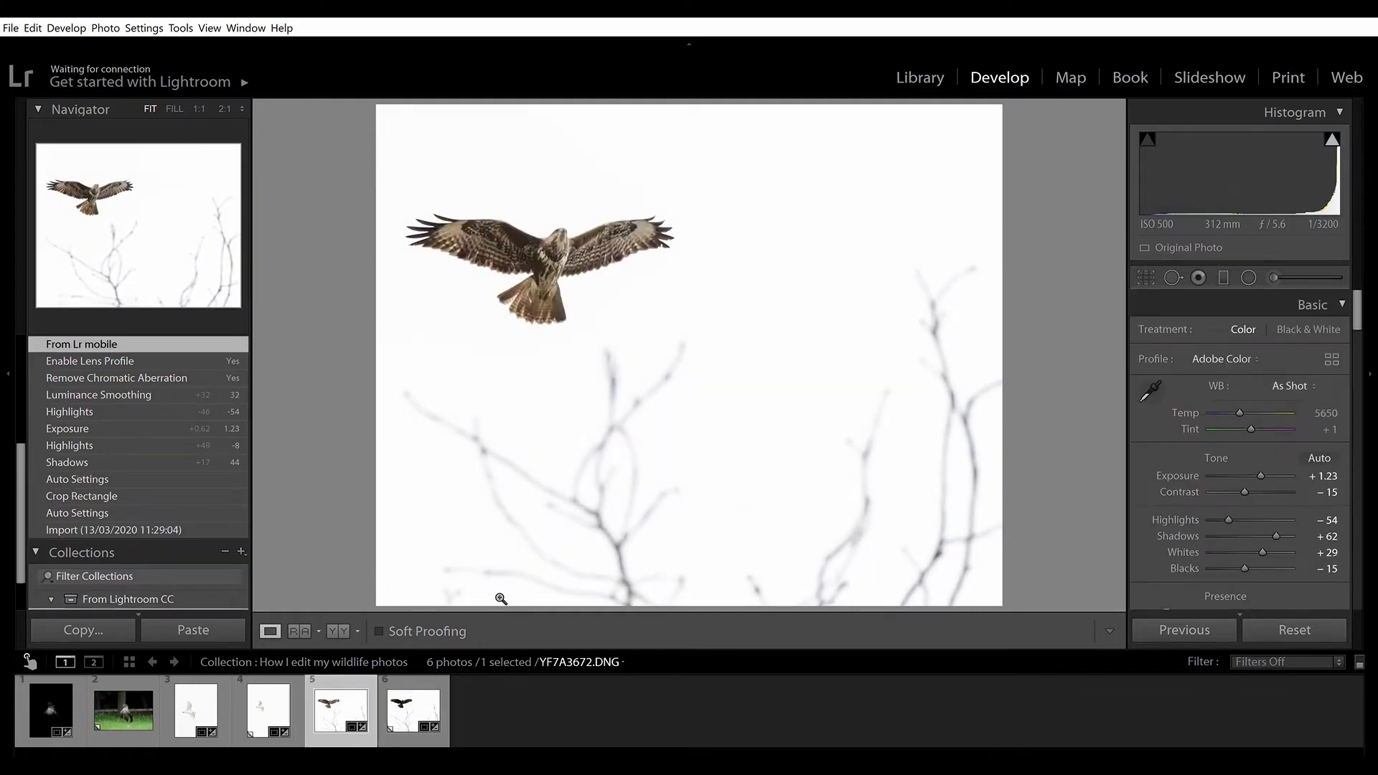
click(414, 709)
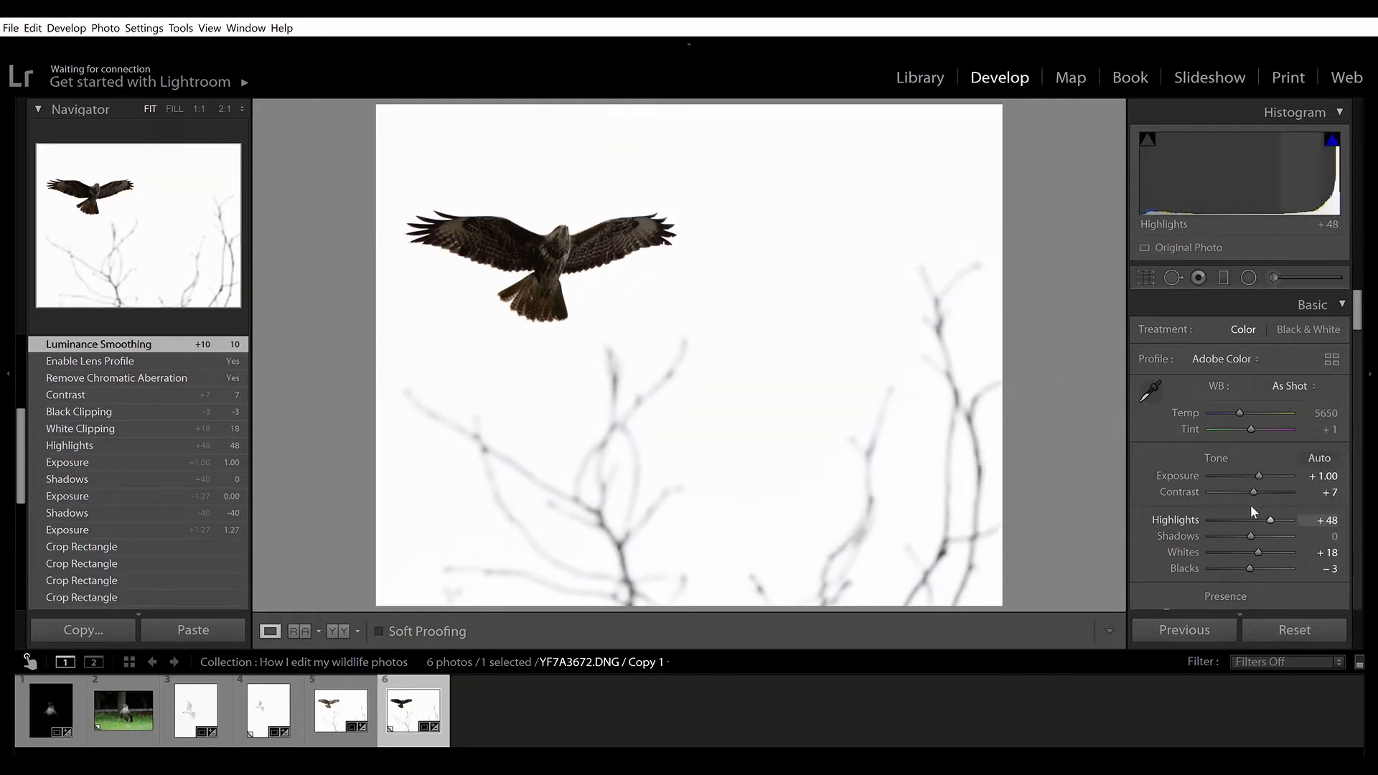
mouse_move(1250, 536)
mouse_down()
mouse_move(1297, 532)
mouse_move(1265, 536)
mouse_up()
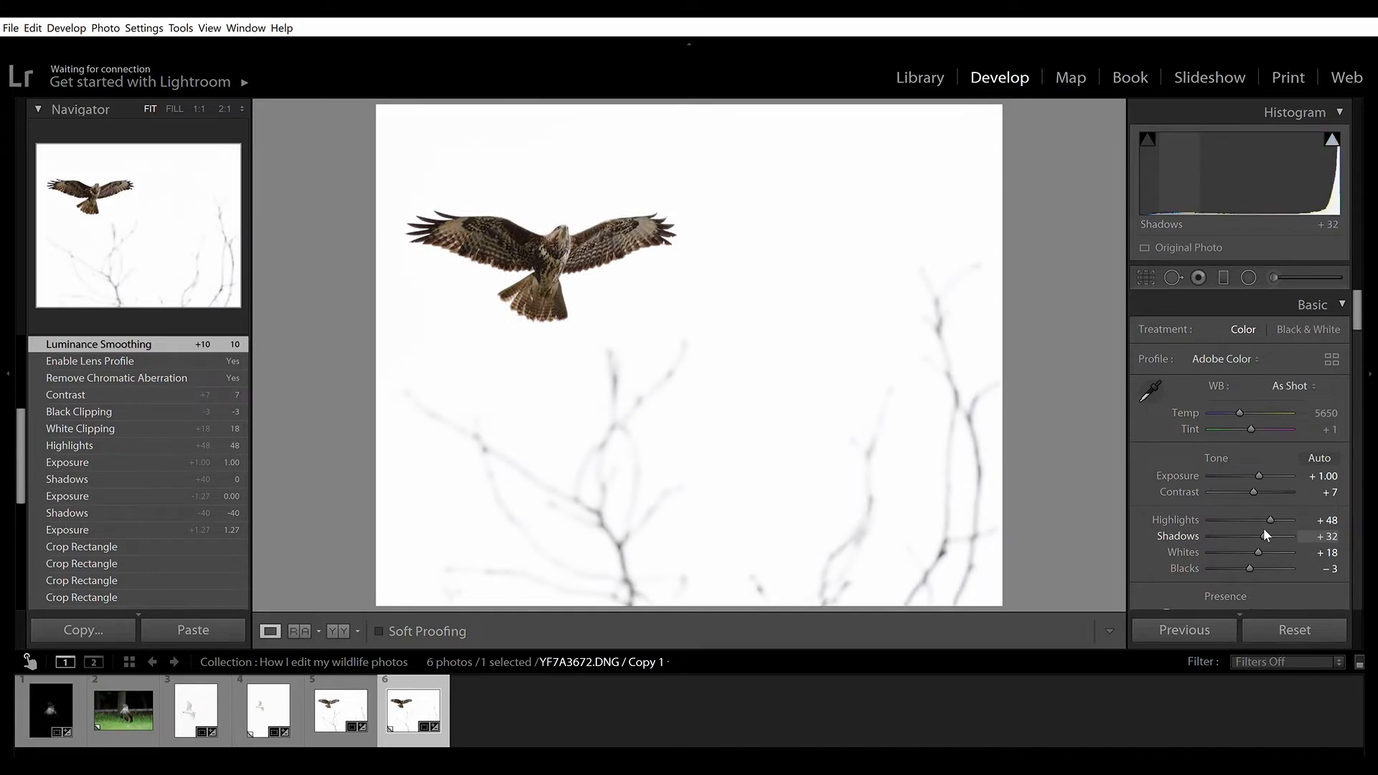
drag(1265, 536, 1265, 536)
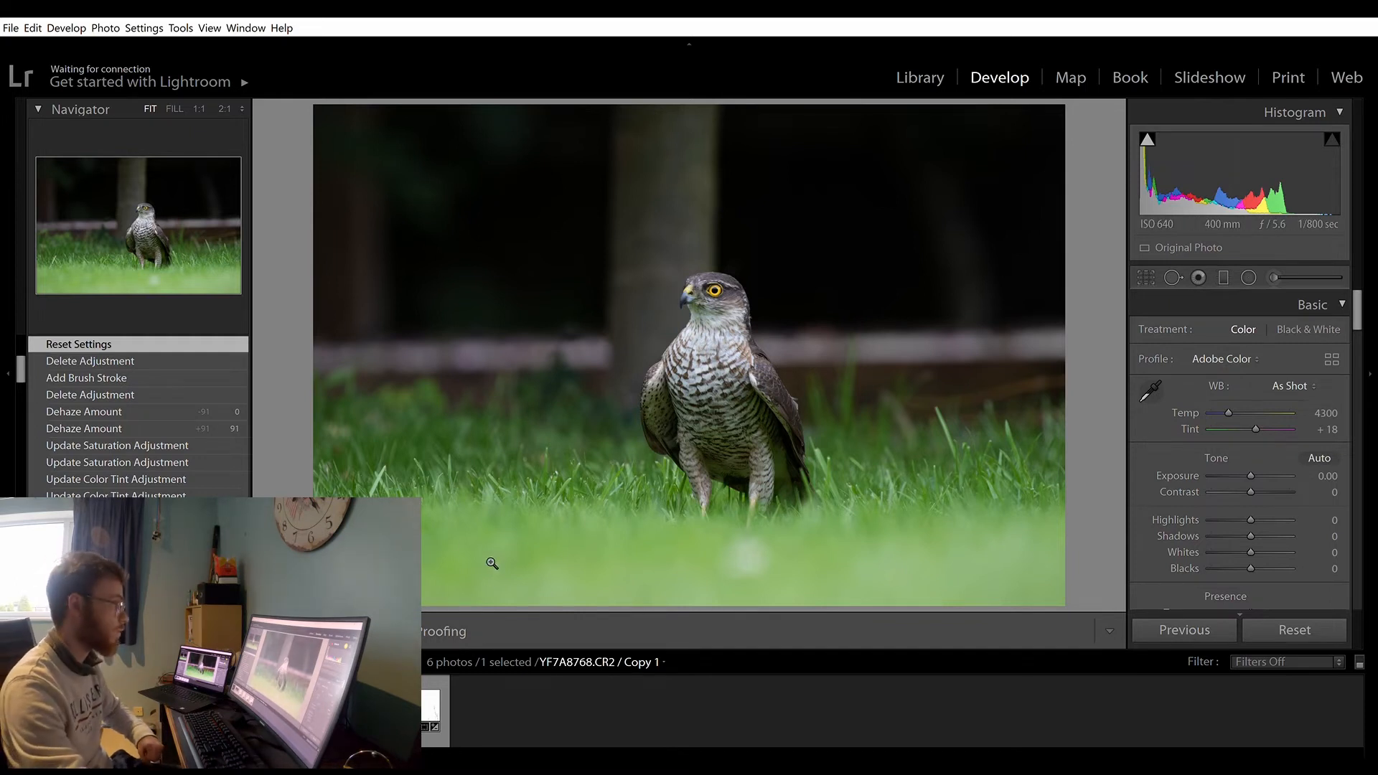
- Examine the edited YF7A8768.CR2 with its black background, up close and in full, and return to its unedited copy
key(Left)
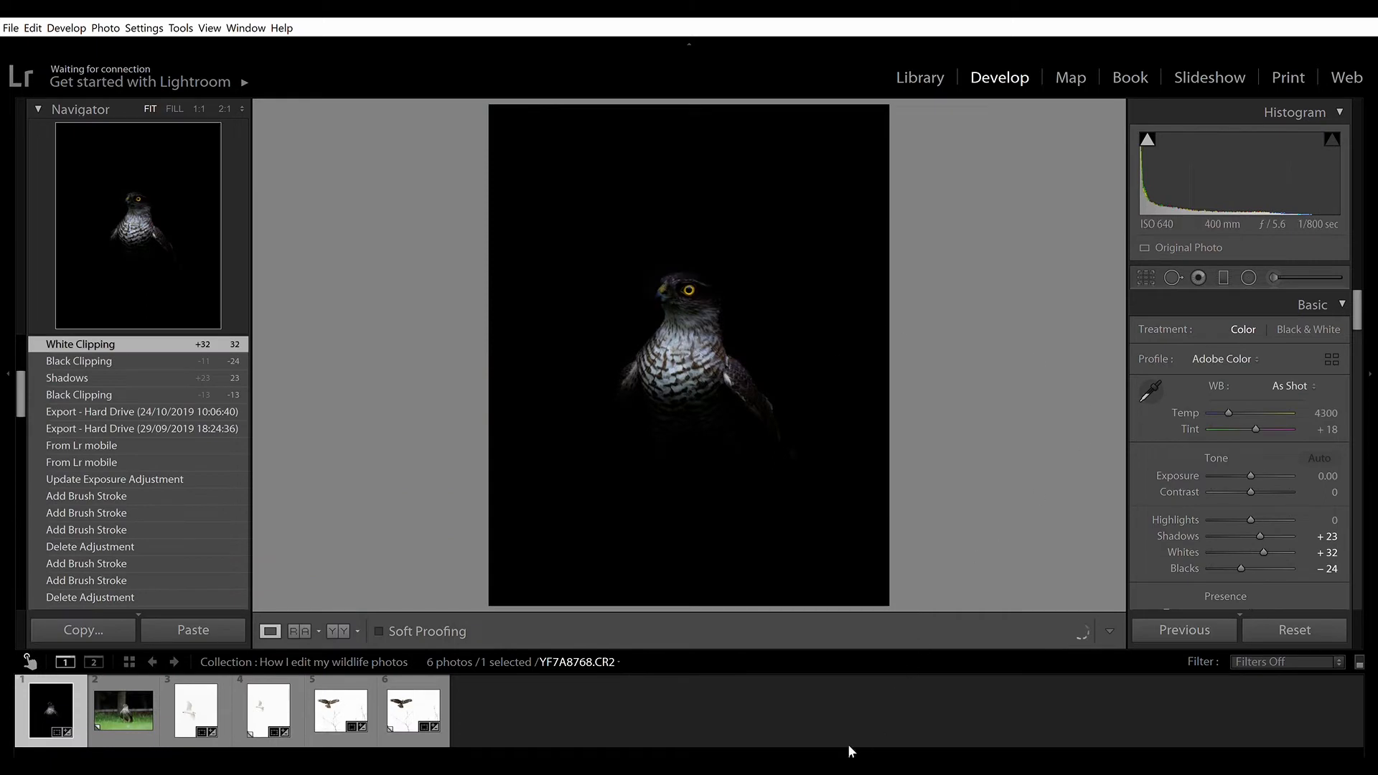
click(701, 407)
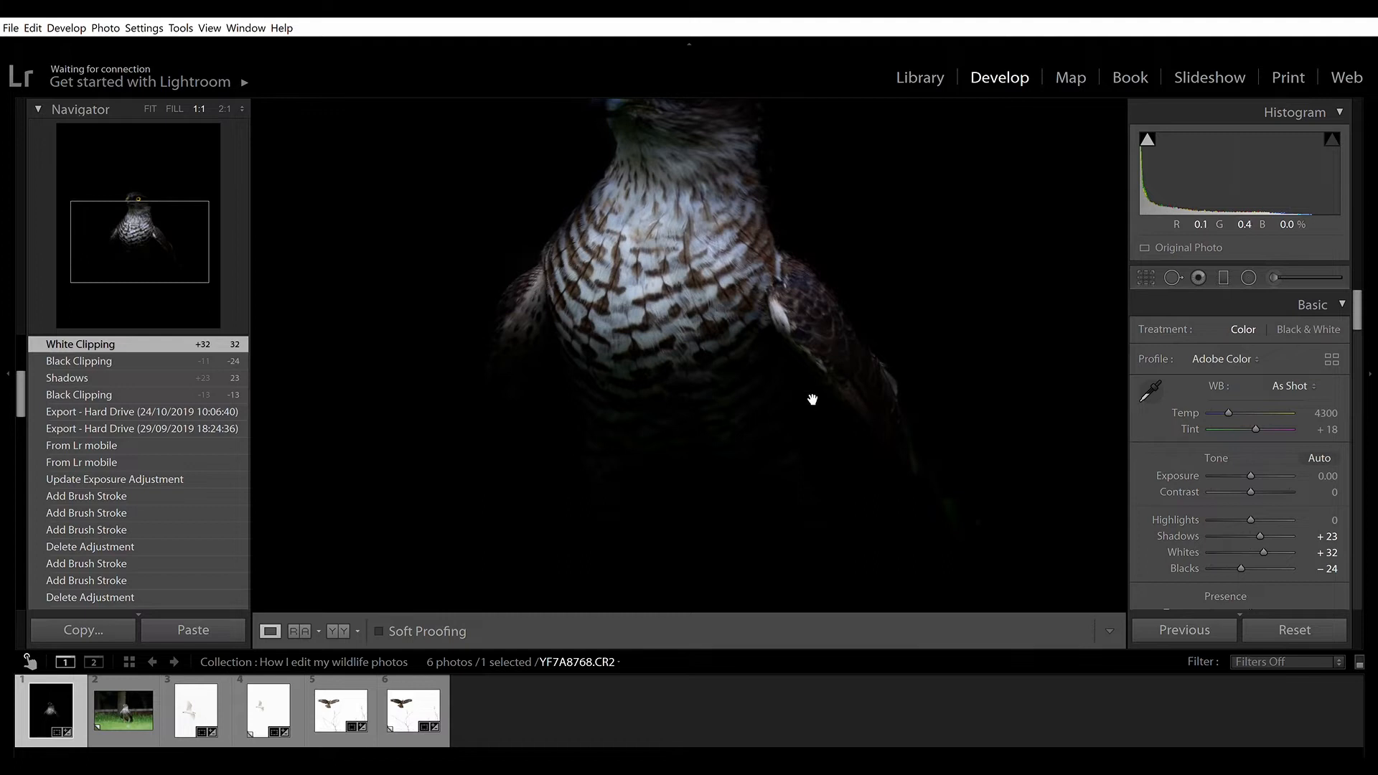
click(812, 399)
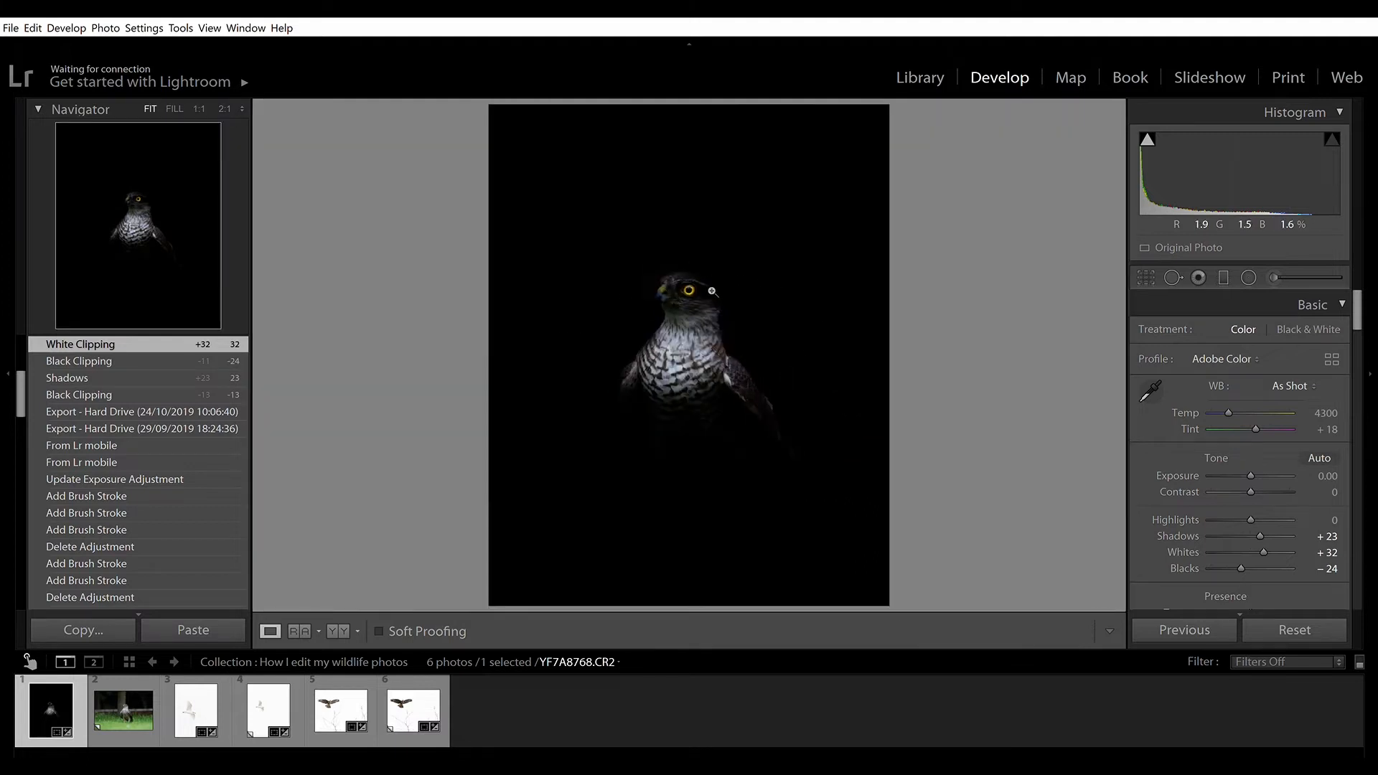
click(124, 711)
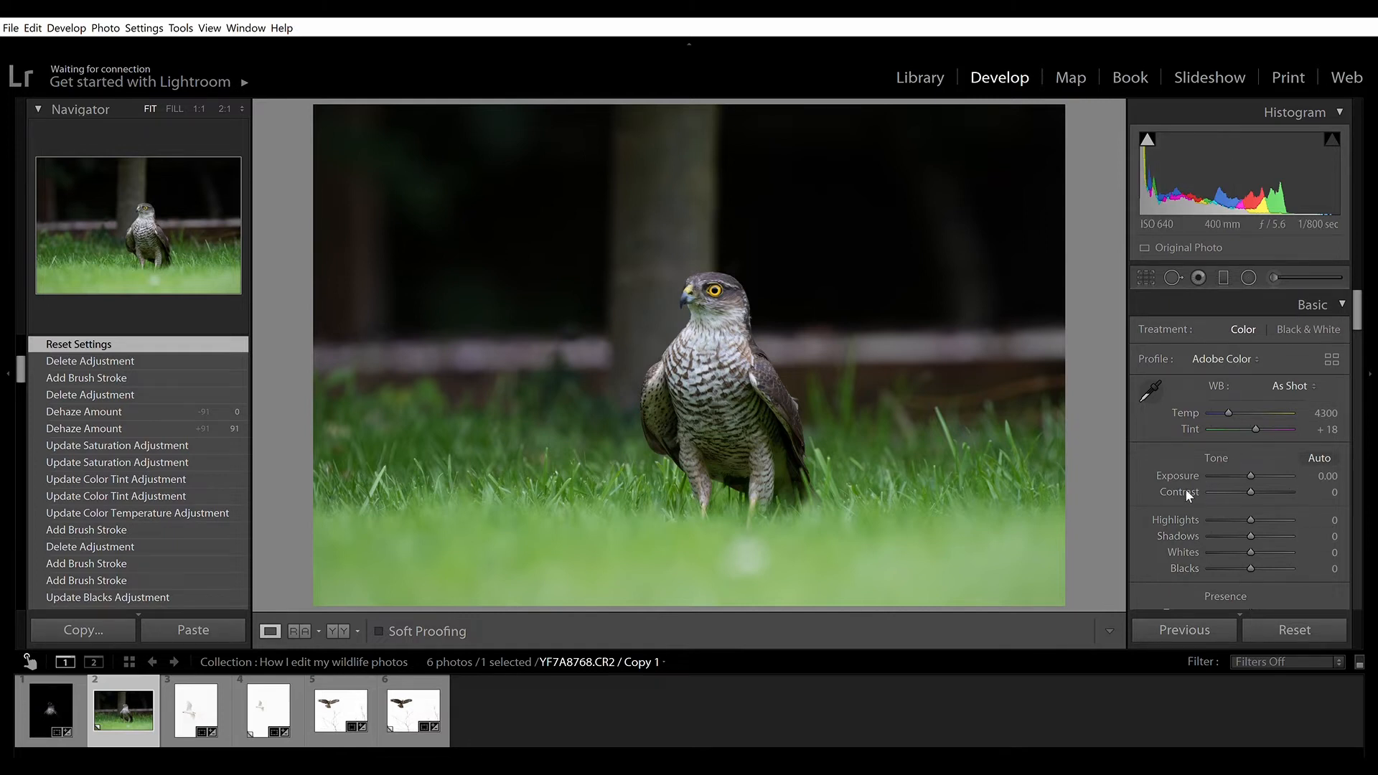
- Crop the YF7A8768.CR2 copy to a portrait 4 x 5 / 8 x 10 frame around the standing bird
click(1146, 277)
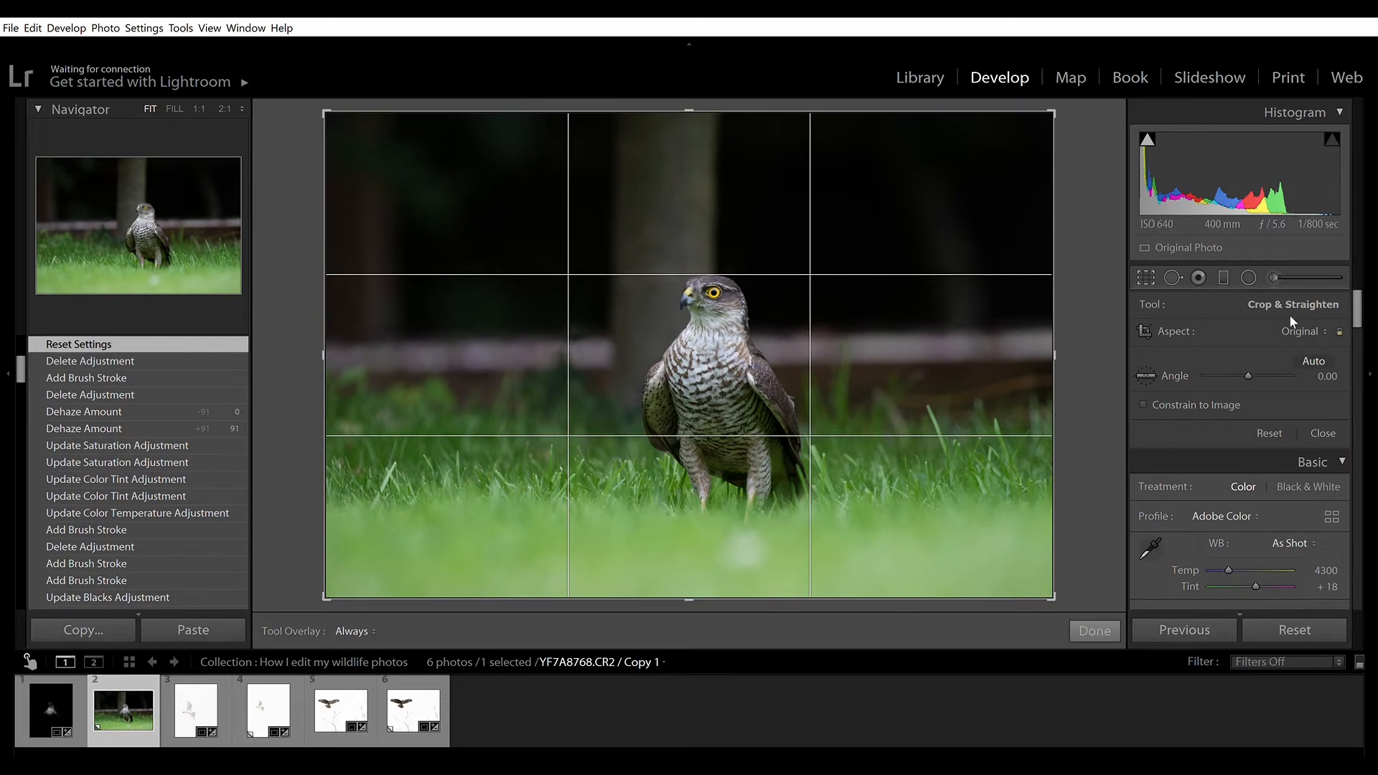
click(1193, 399)
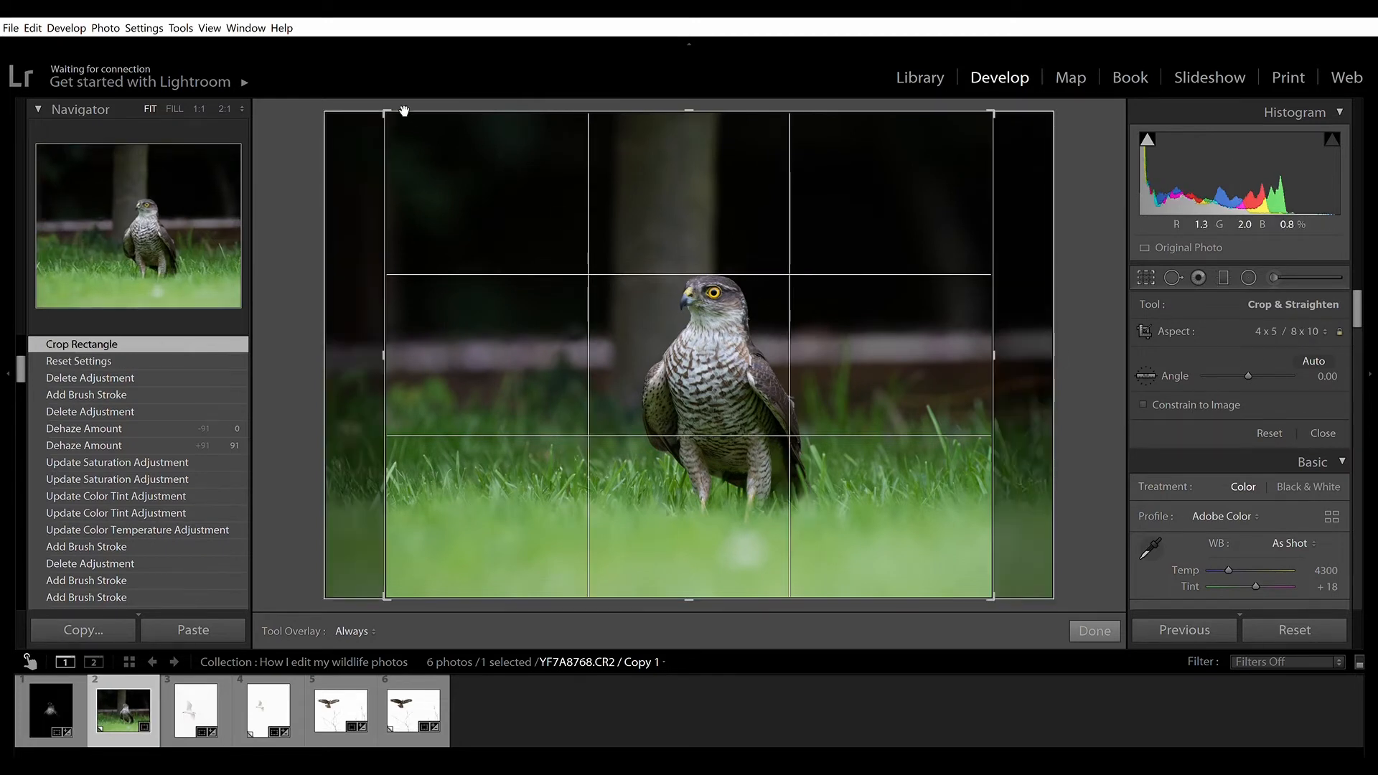
drag(387, 103, 485, 99)
drag(706, 322, 712, 294)
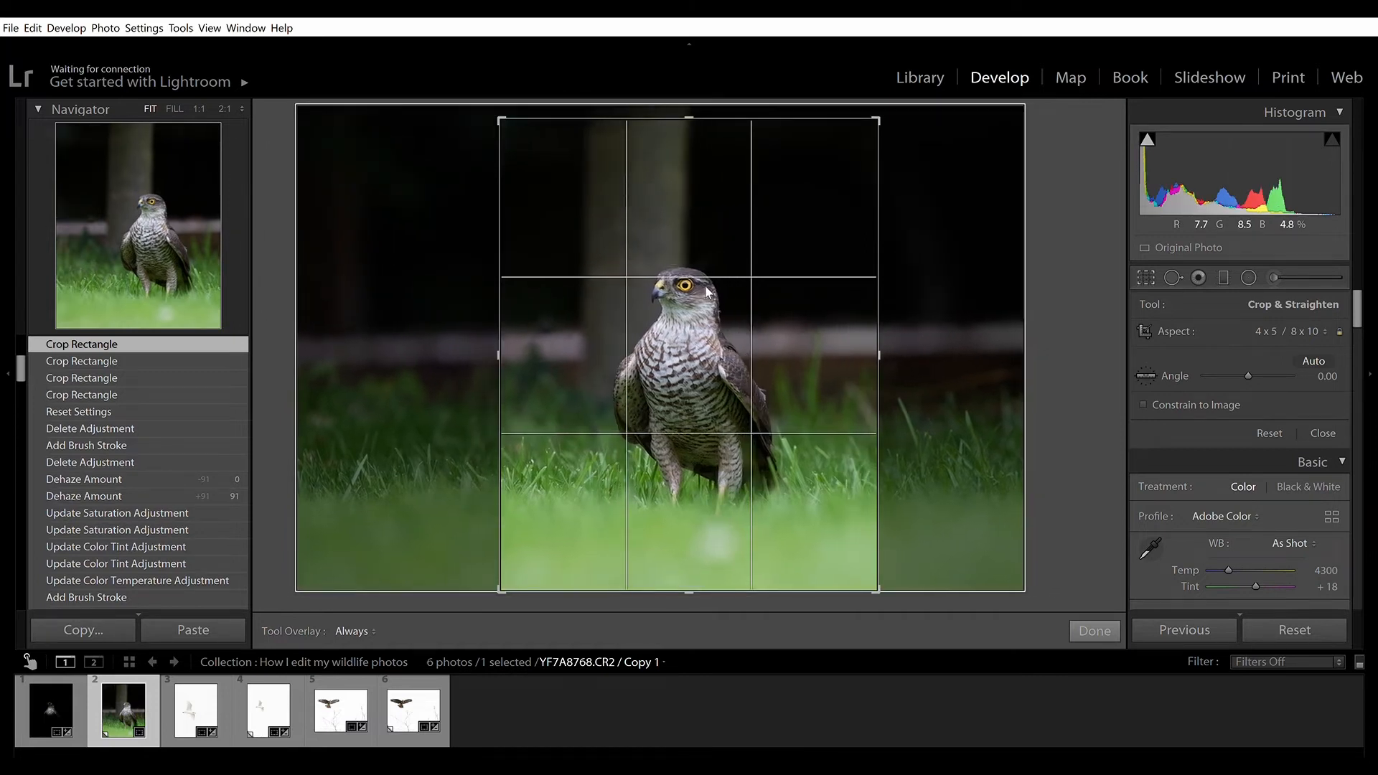
click(1095, 629)
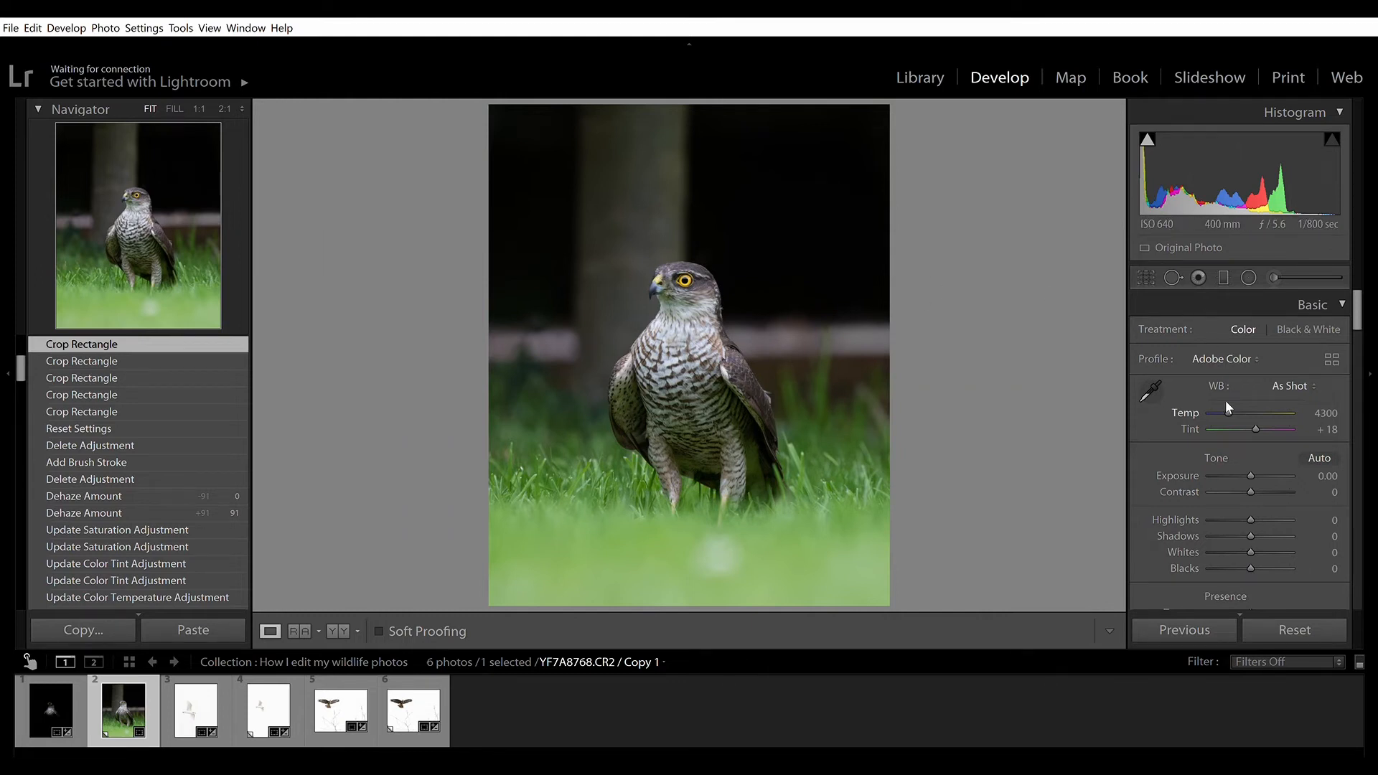
- Enable lens profile corrections and chromatic aberration removal for the standing bird photo
drag(1358, 296, 1354, 312)
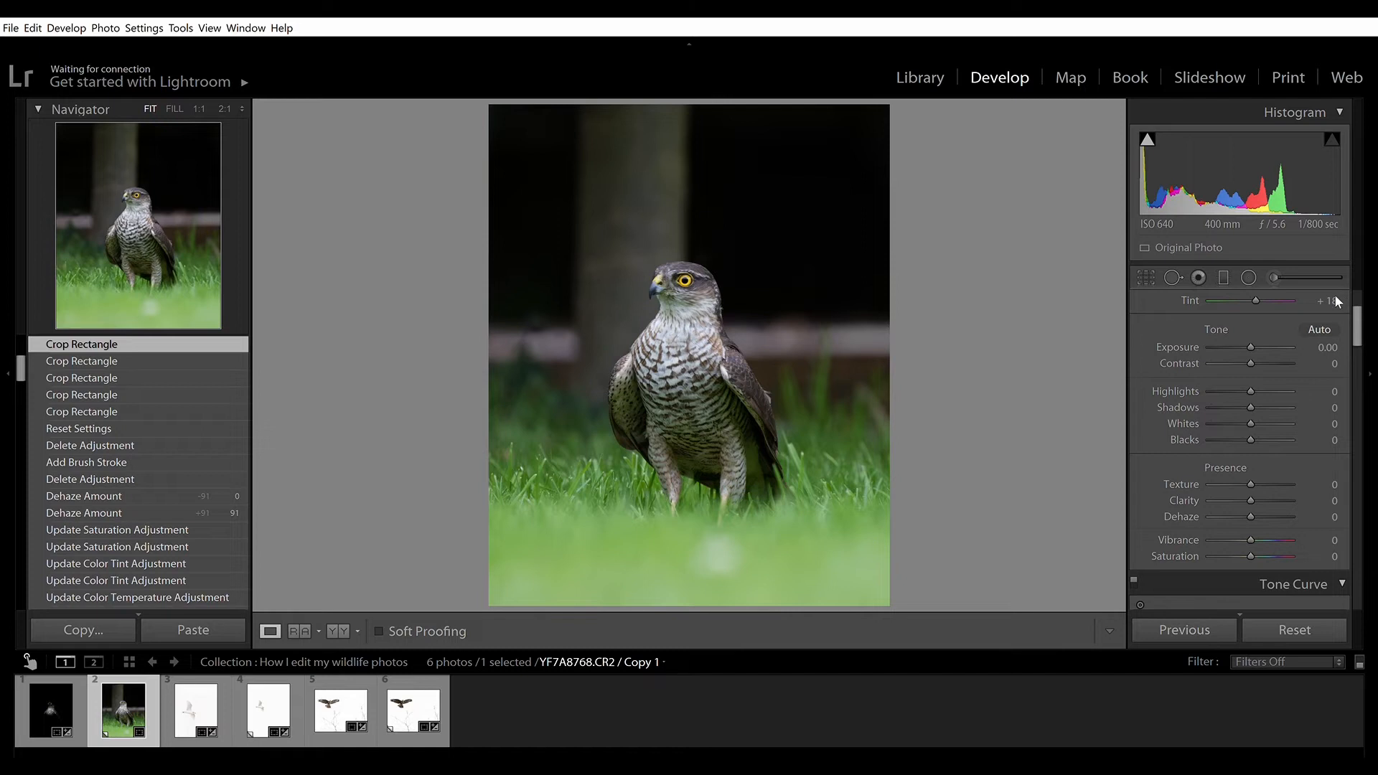
drag(1356, 320, 1354, 467)
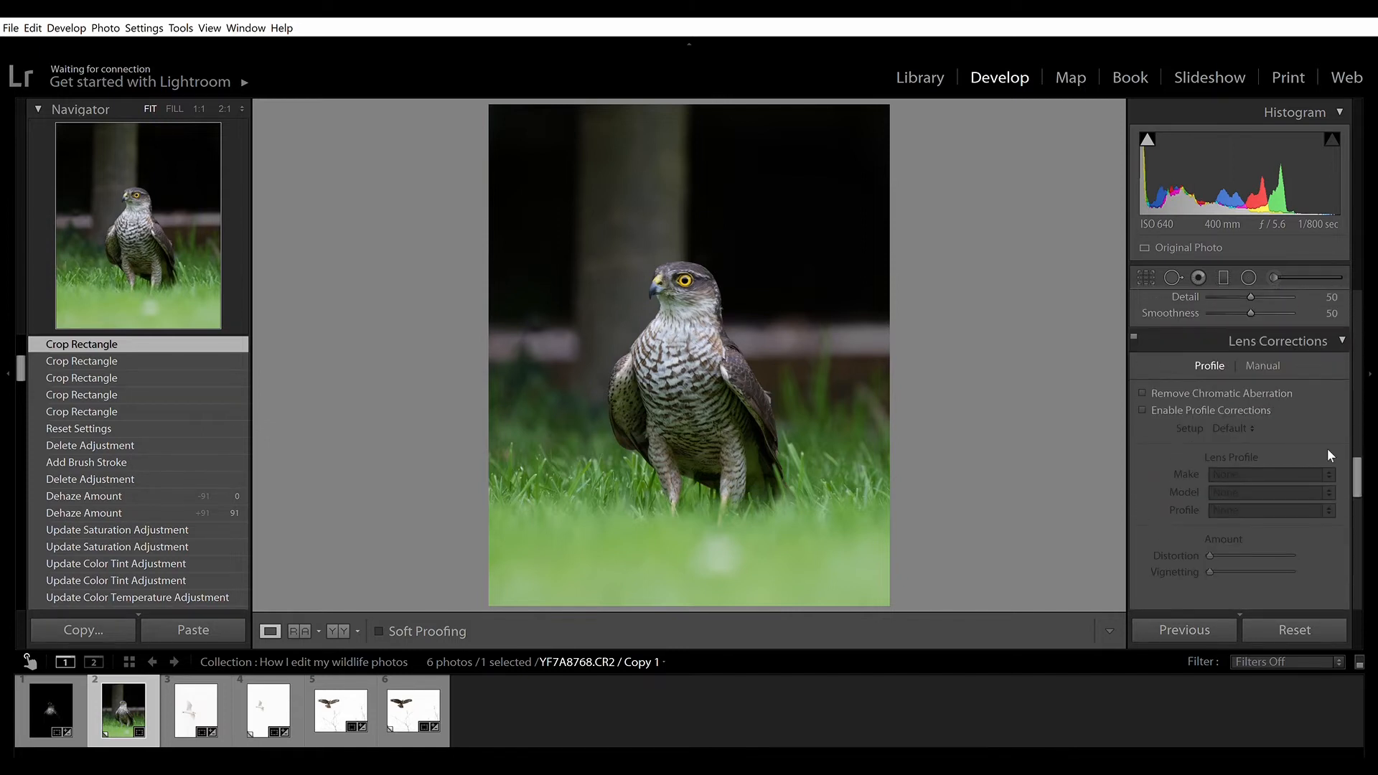
click(1156, 410)
click(1143, 393)
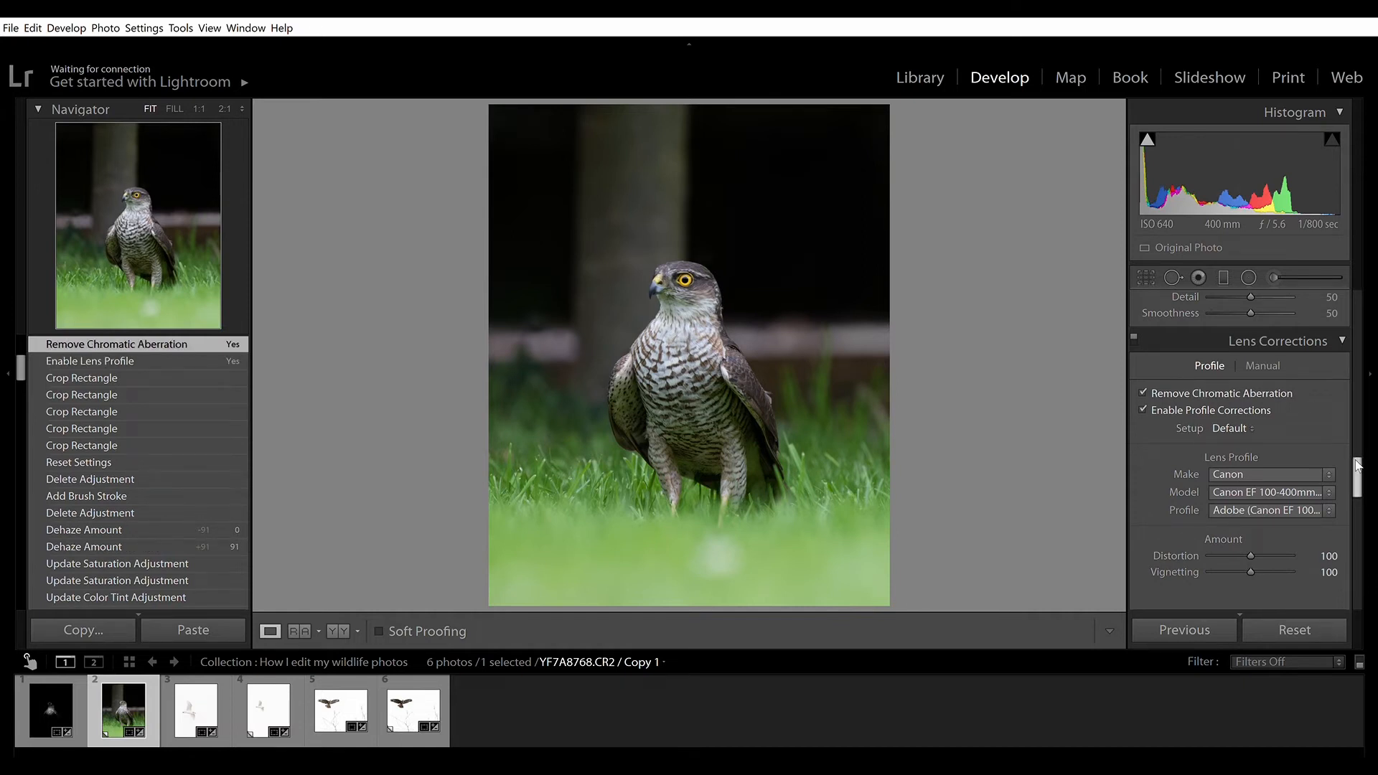
- Draw a graduated filter from the photo's bottom edge up to just above the bird's head
drag(1357, 465, 1362, 314)
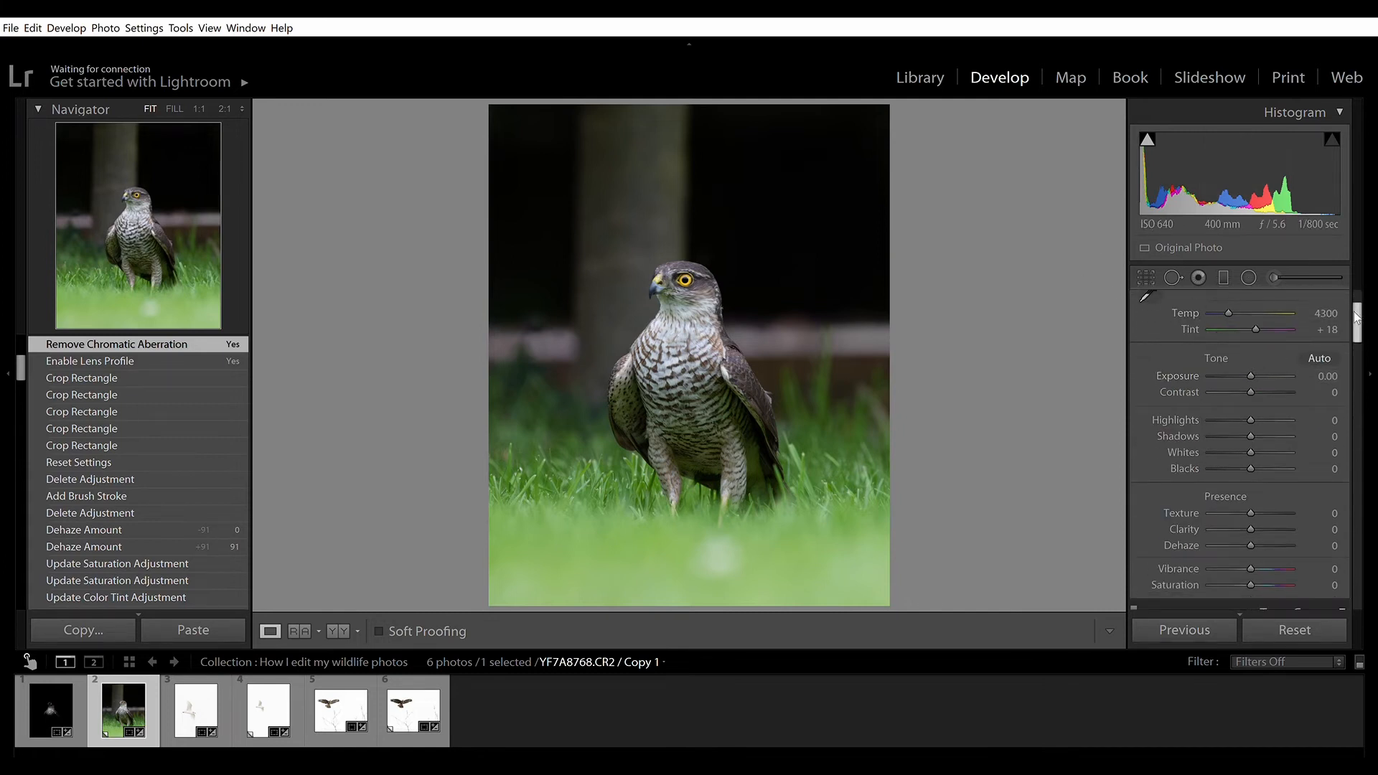
drag(1355, 316, 1356, 310)
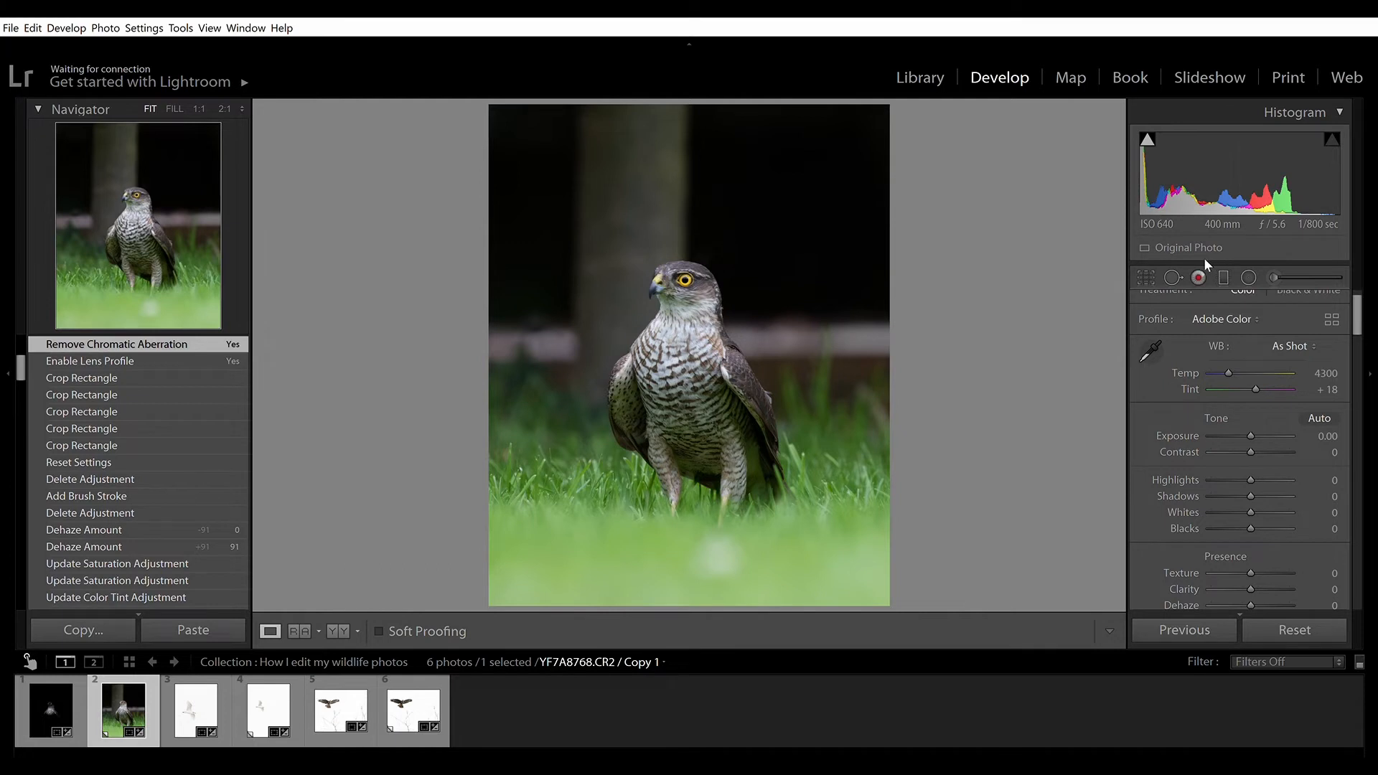
key(m)
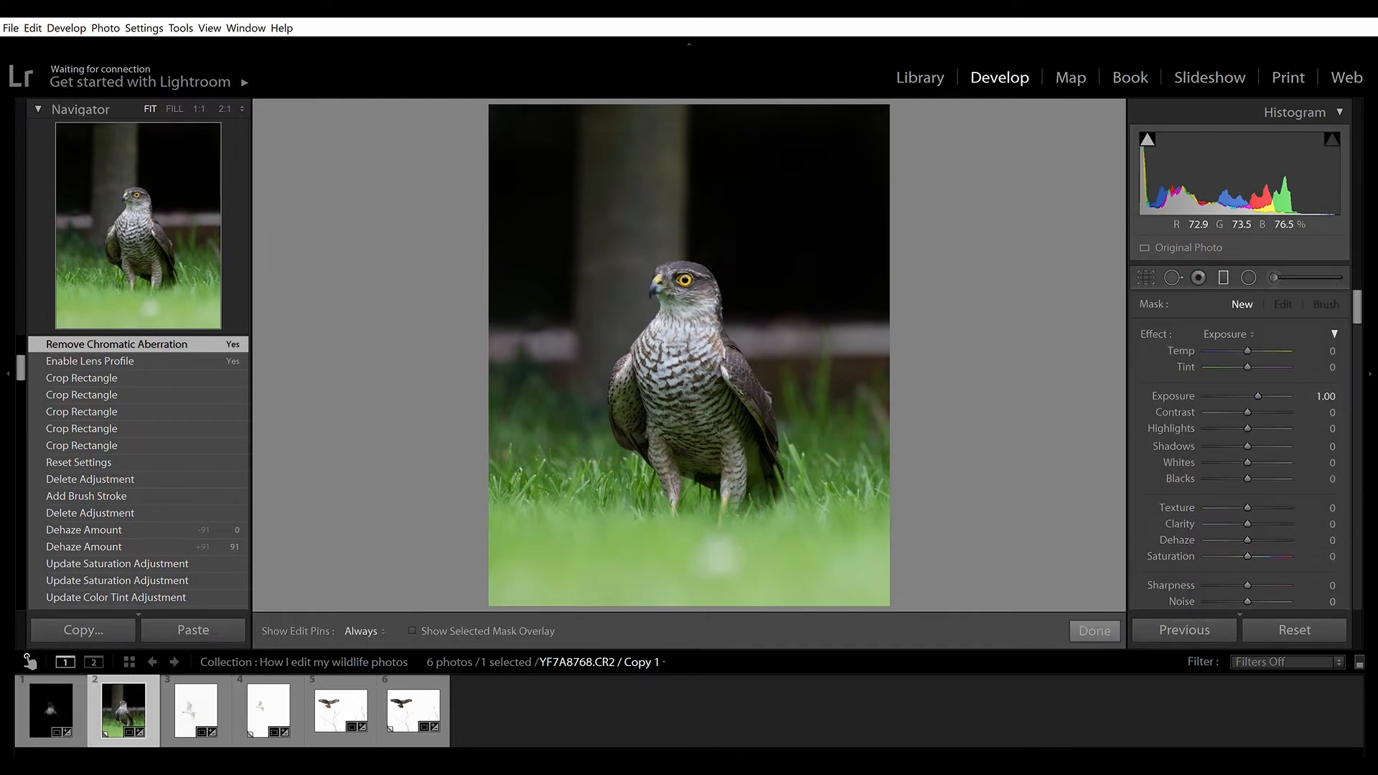
drag(698, 588, 704, 230)
- Set the graduated filter's Exposure to -3.14 and Blacks to -100 to darken the grass
click(1239, 376)
drag(1230, 377, 1215, 382)
drag(1247, 474, 1186, 474)
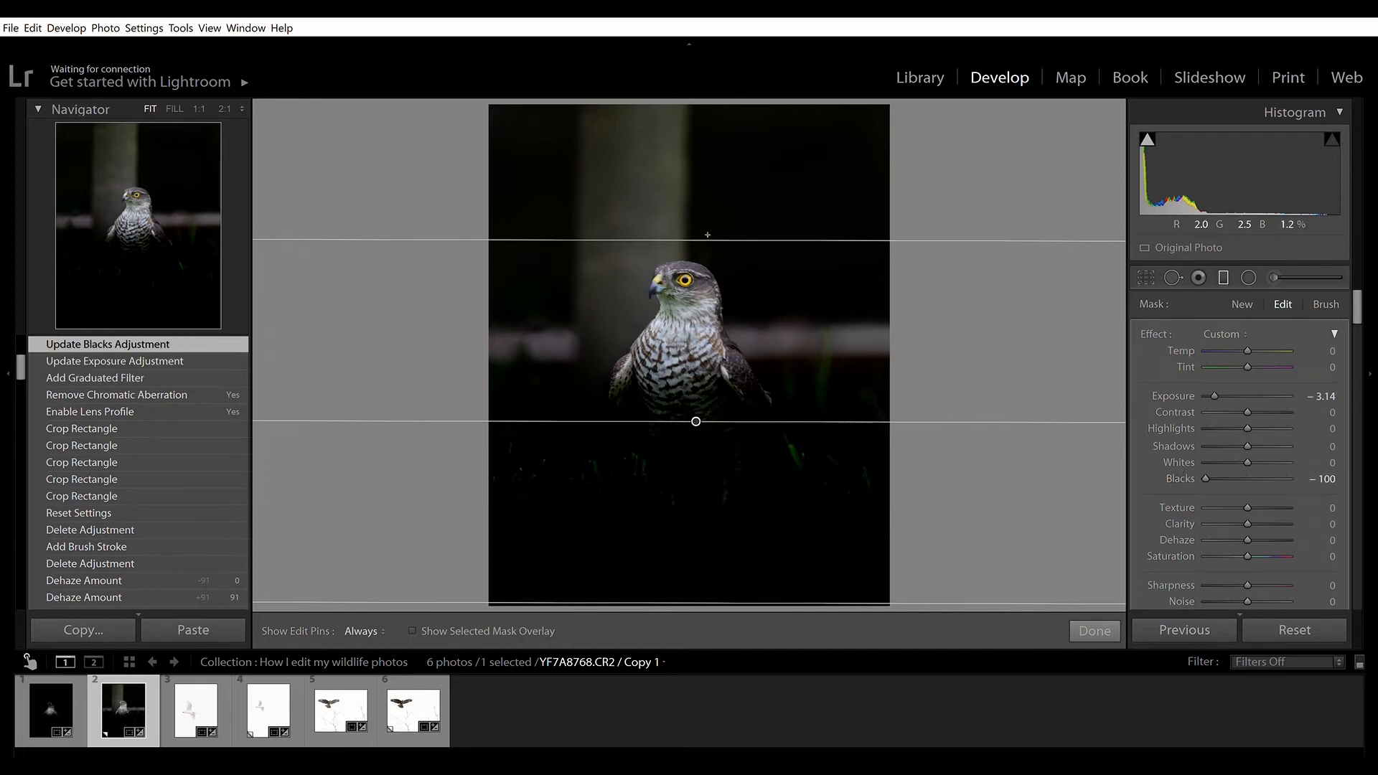
- Lower the bottom graduated filter's upper edge to the bird's head and check the photo at 1:1
drag(711, 231, 708, 258)
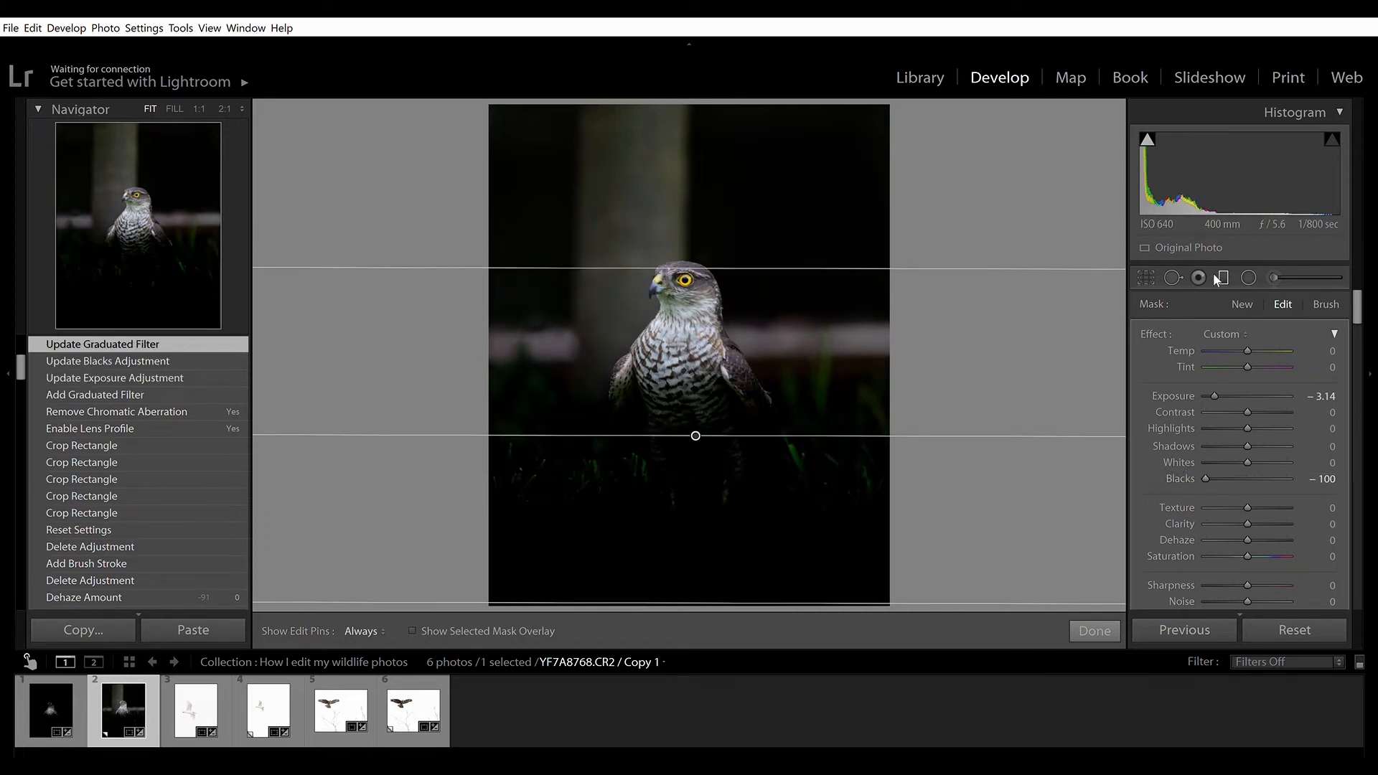
click(1224, 277)
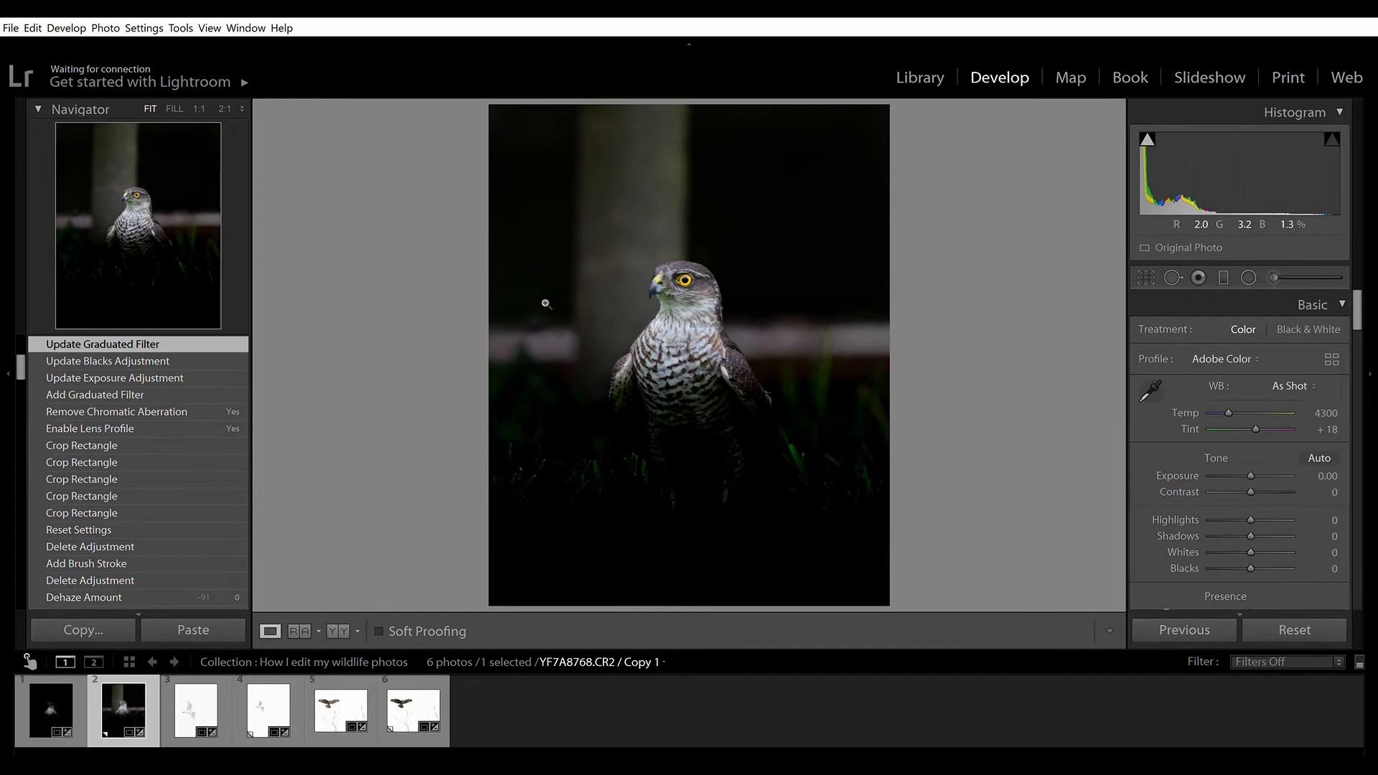
click(687, 97)
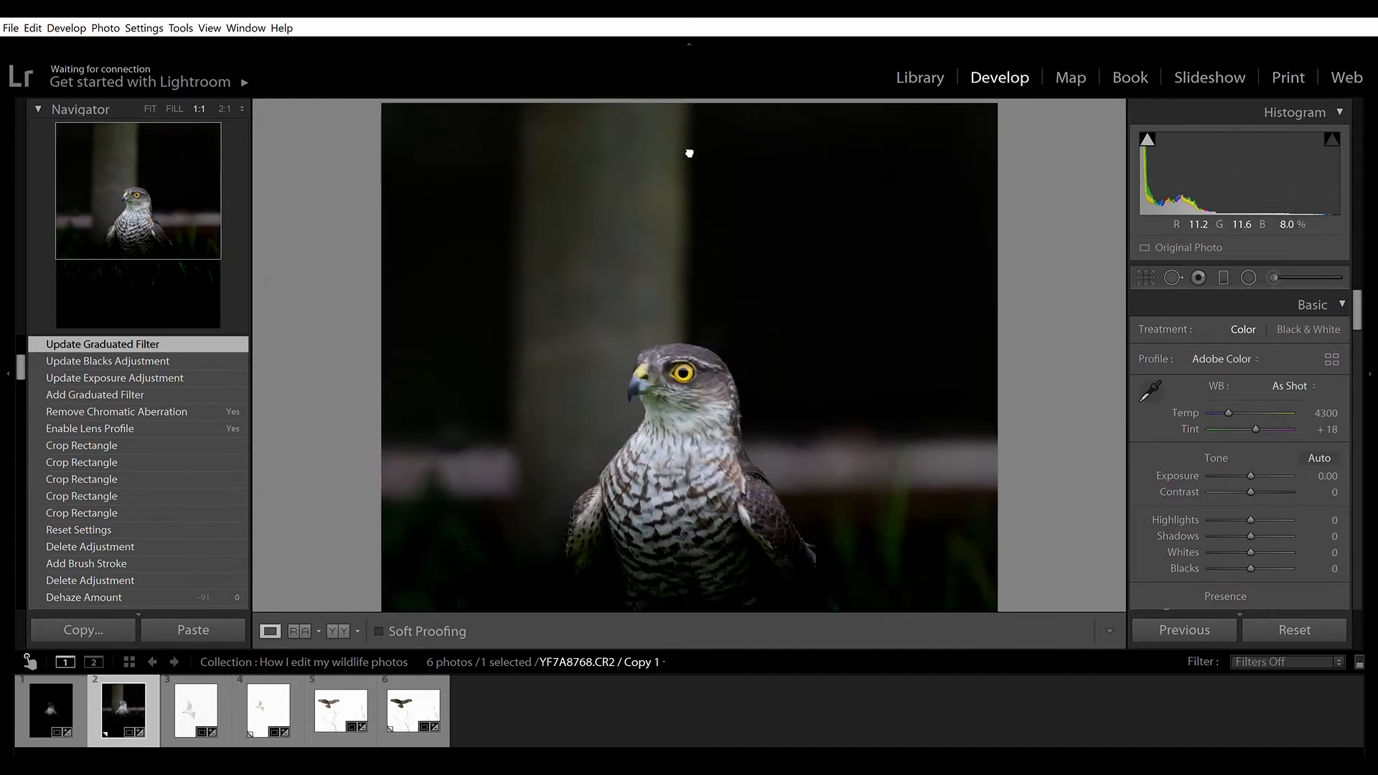
click(688, 170)
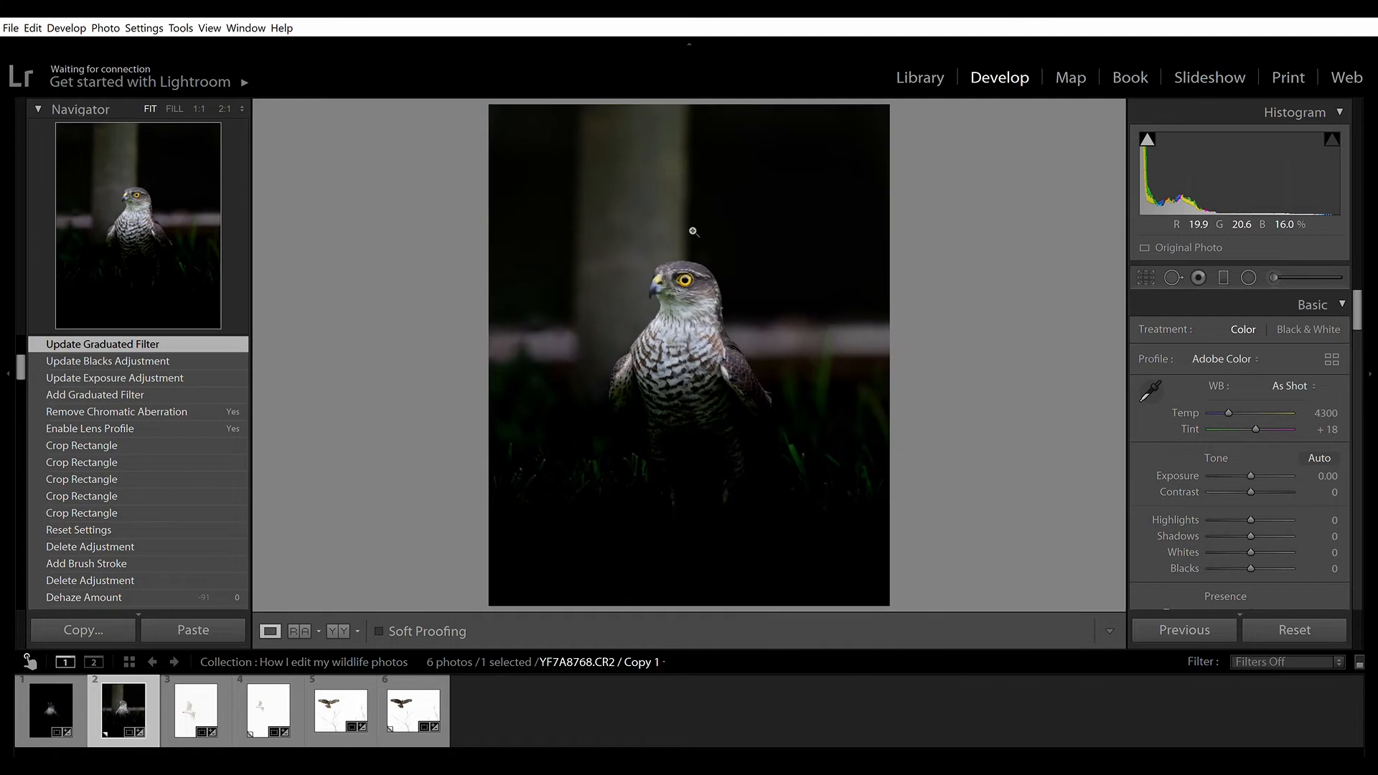
- Draw a graduated filter from the photo's top edge to the bird's lower belly with Exposure -3.04 and Blacks -100
click(1224, 278)
drag(693, 115, 691, 406)
mouse_move(1242, 381)
mouse_down()
mouse_move(1190, 389)
mouse_move(1216, 388)
mouse_up()
drag(1230, 463, 1205, 461)
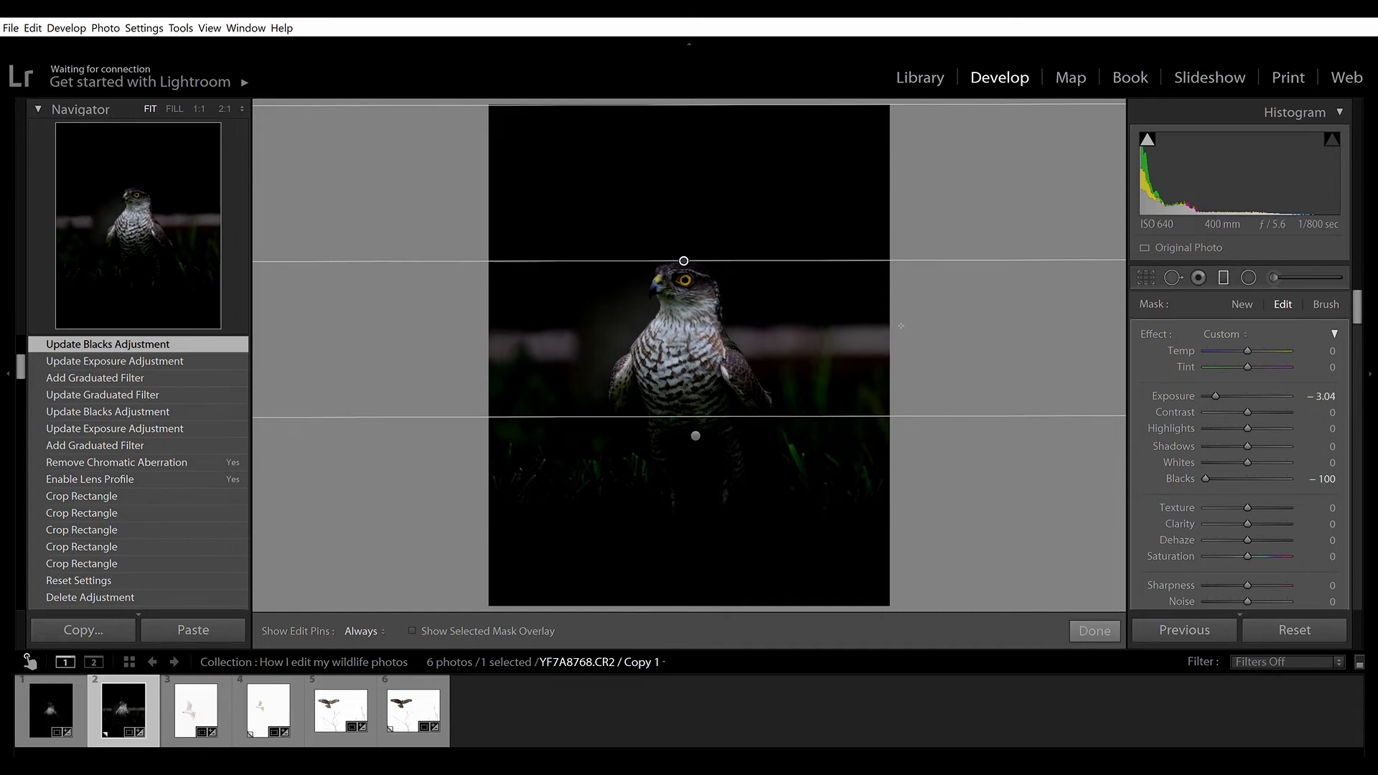
- Draw three more graduated filters with the same darkening over the photo's right side, left side and lower area around the bird
drag(833, 285, 750, 272)
mouse_move(708, 417)
mouse_down()
mouse_move(718, 409)
mouse_move(695, 432)
mouse_move(710, 428)
mouse_up()
drag(850, 401, 773, 425)
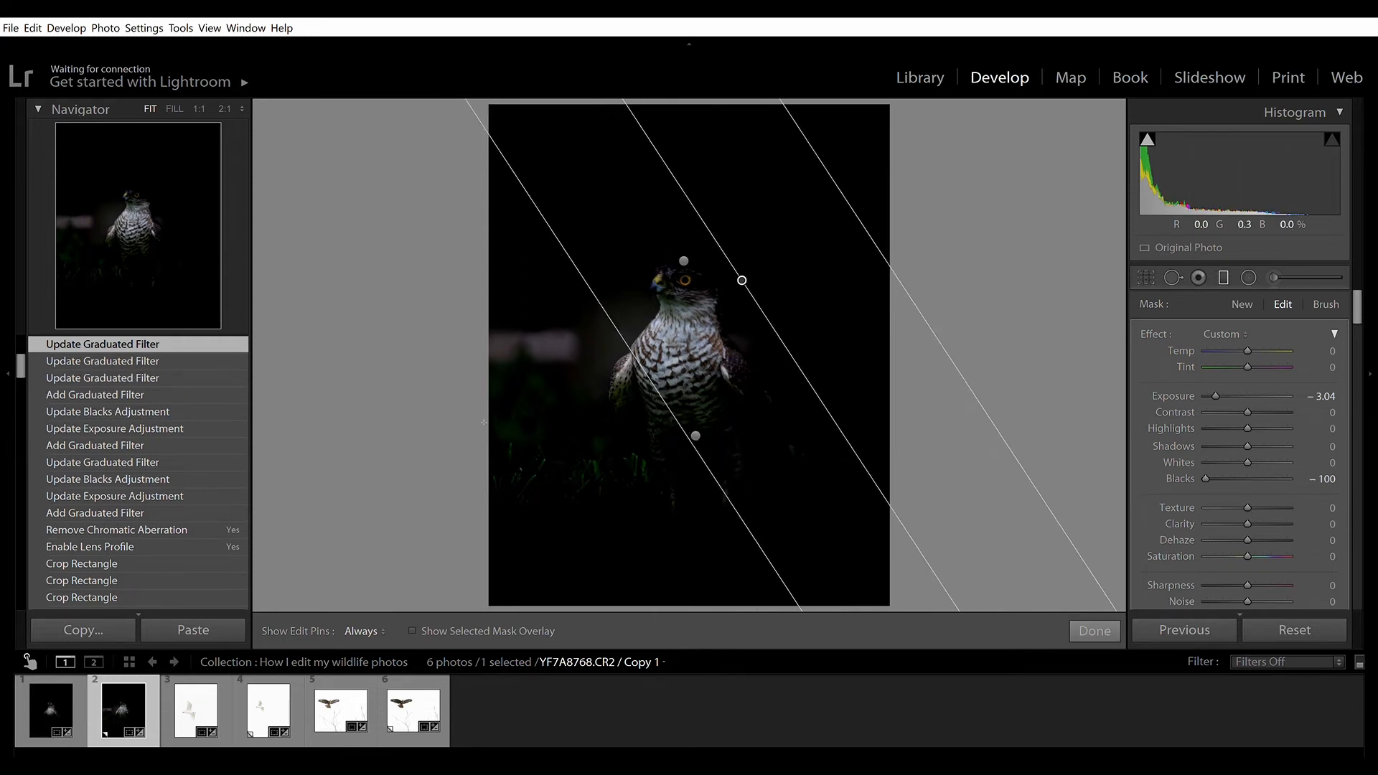
drag(465, 392, 597, 463)
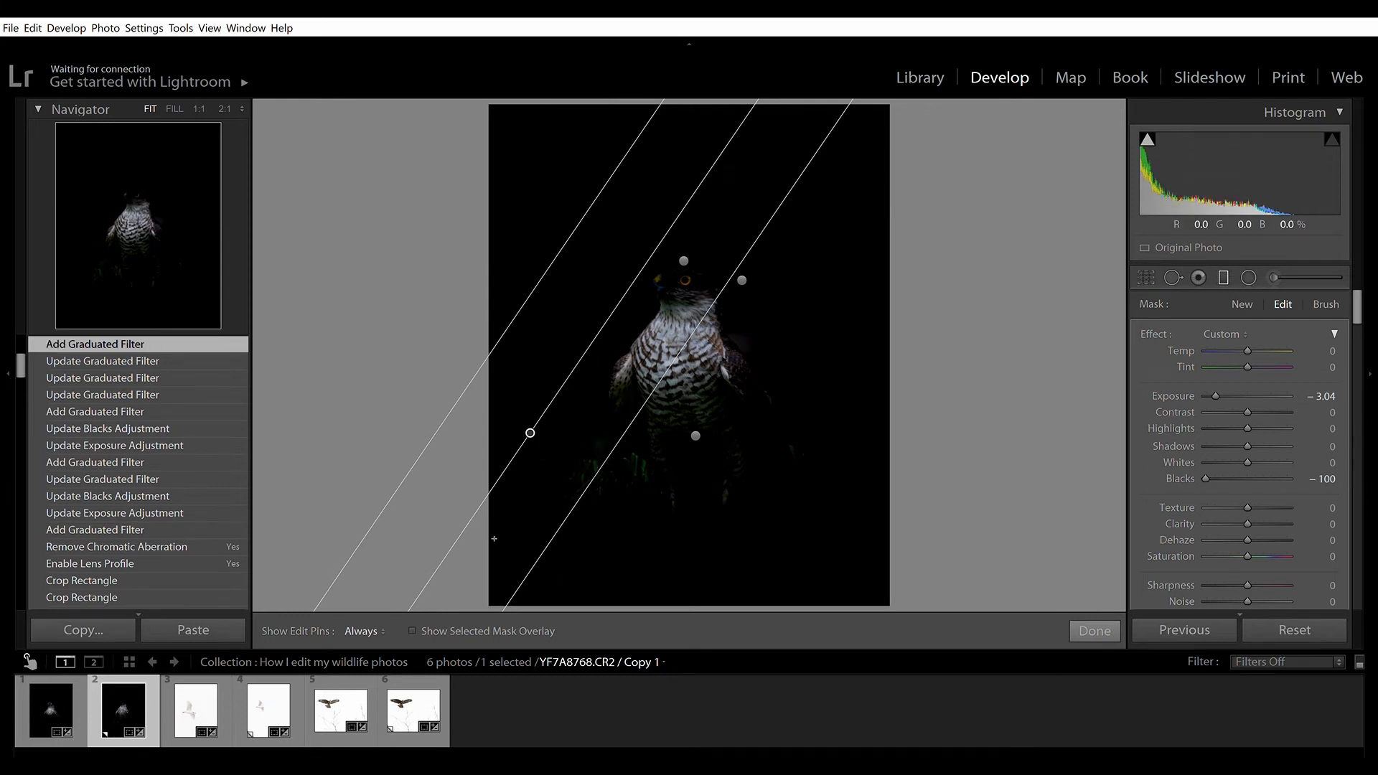
drag(493, 538, 495, 338)
- Raise the top graduated filter's lower edge to the bird's head to uncover the face
click(687, 257)
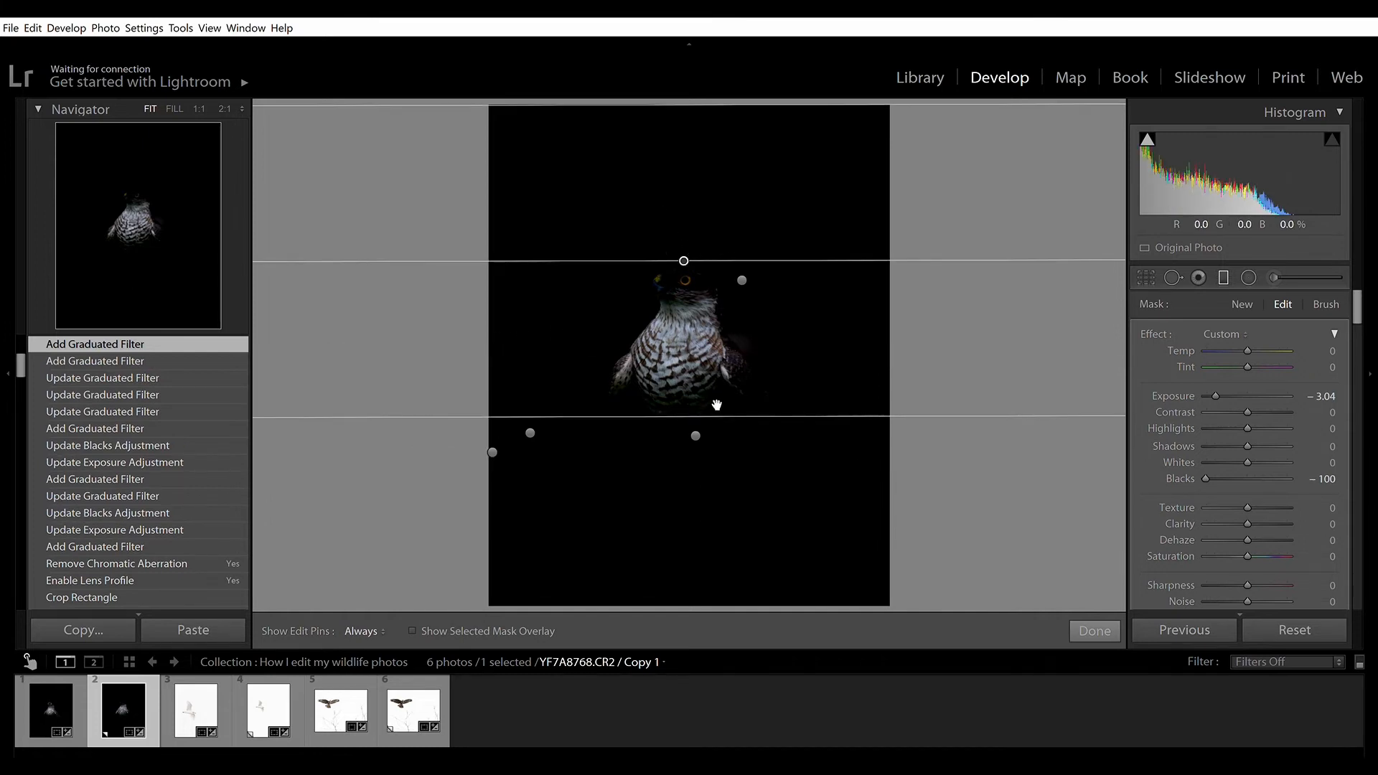
drag(710, 408, 727, 268)
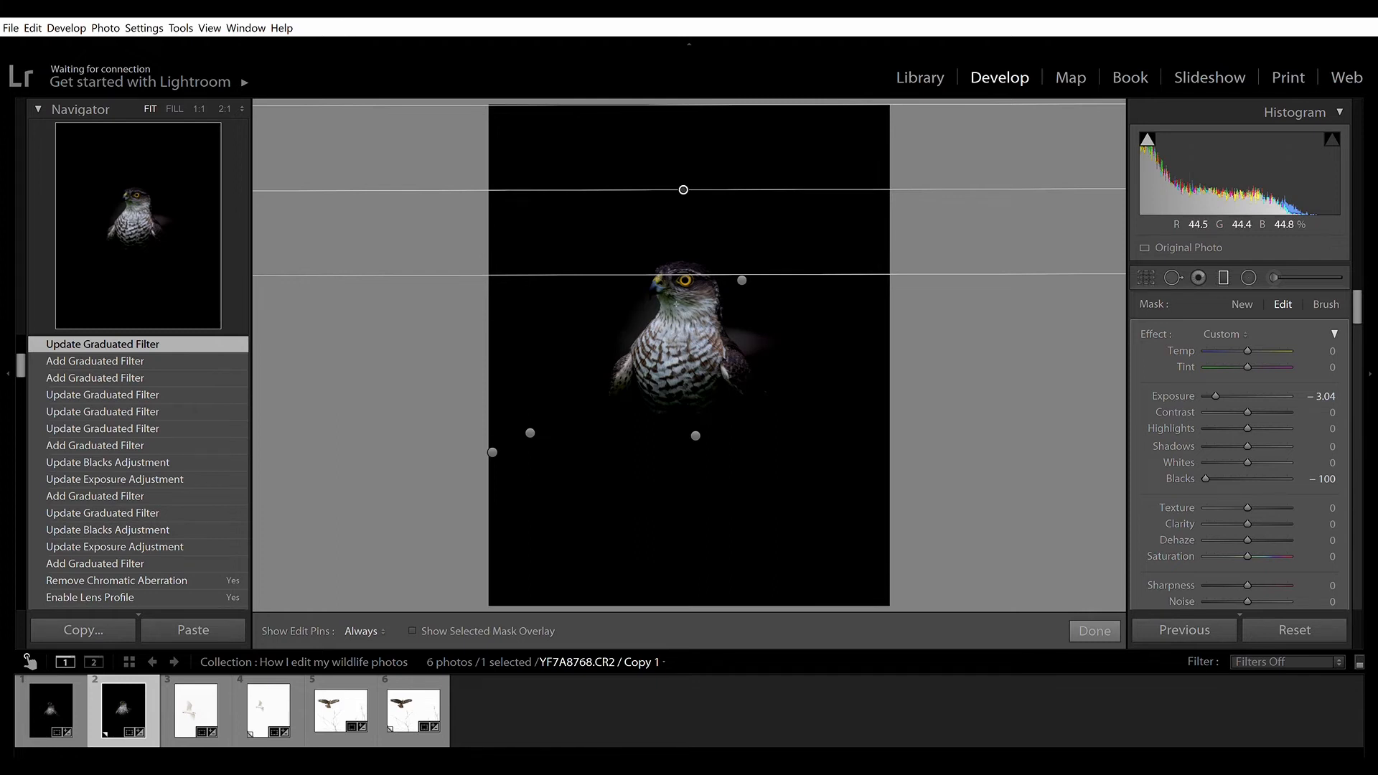
click(1095, 631)
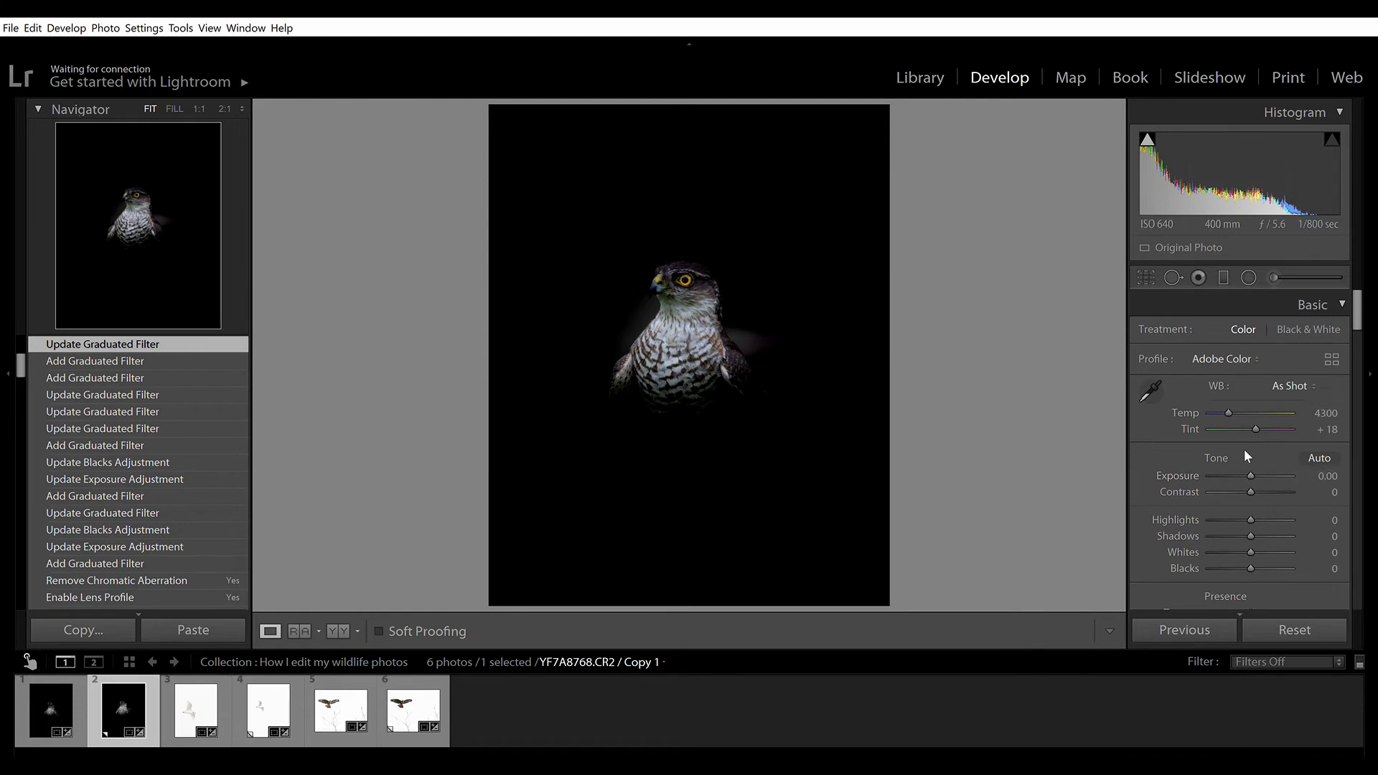
- Set the photo's Shadows to -46, Blacks to -4 and Exposure to -0.26
drag(1247, 520, 1249, 557)
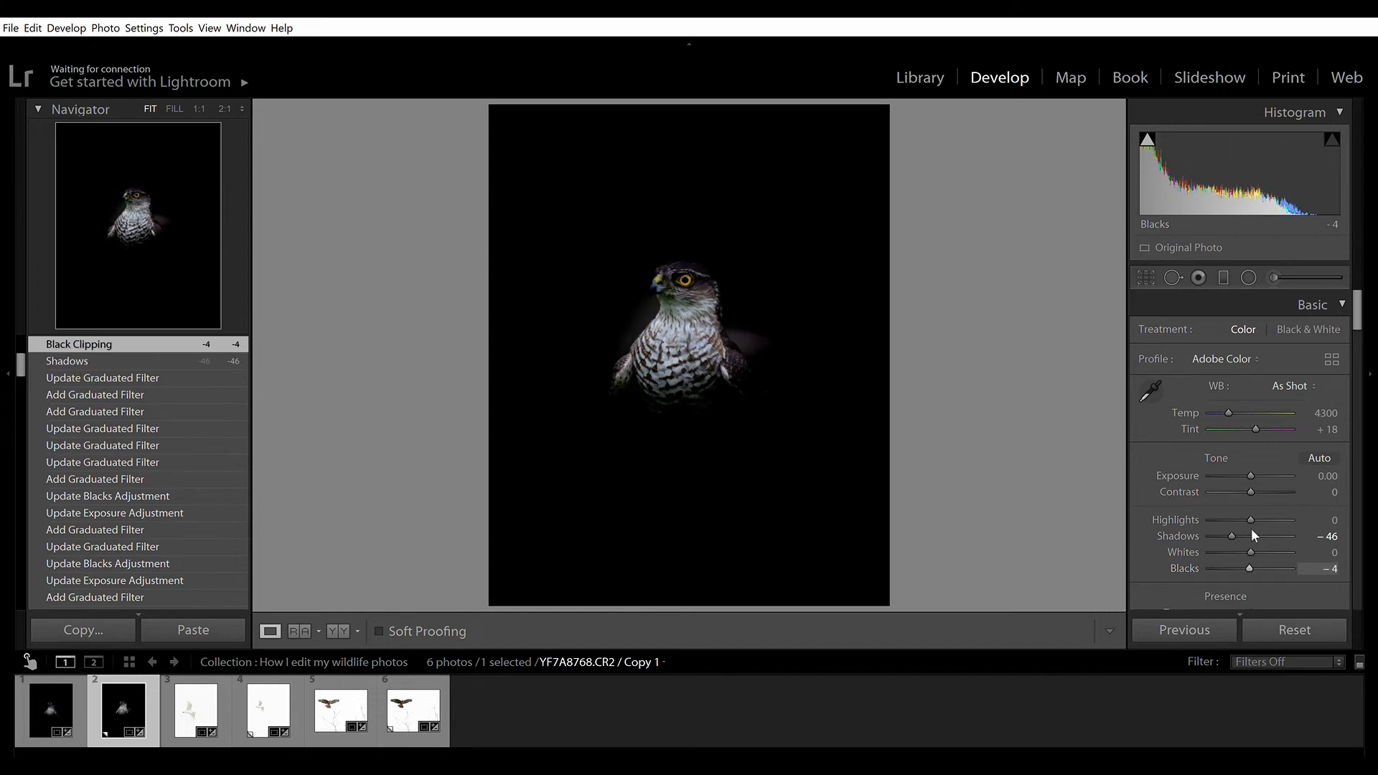
drag(1250, 475, 1249, 458)
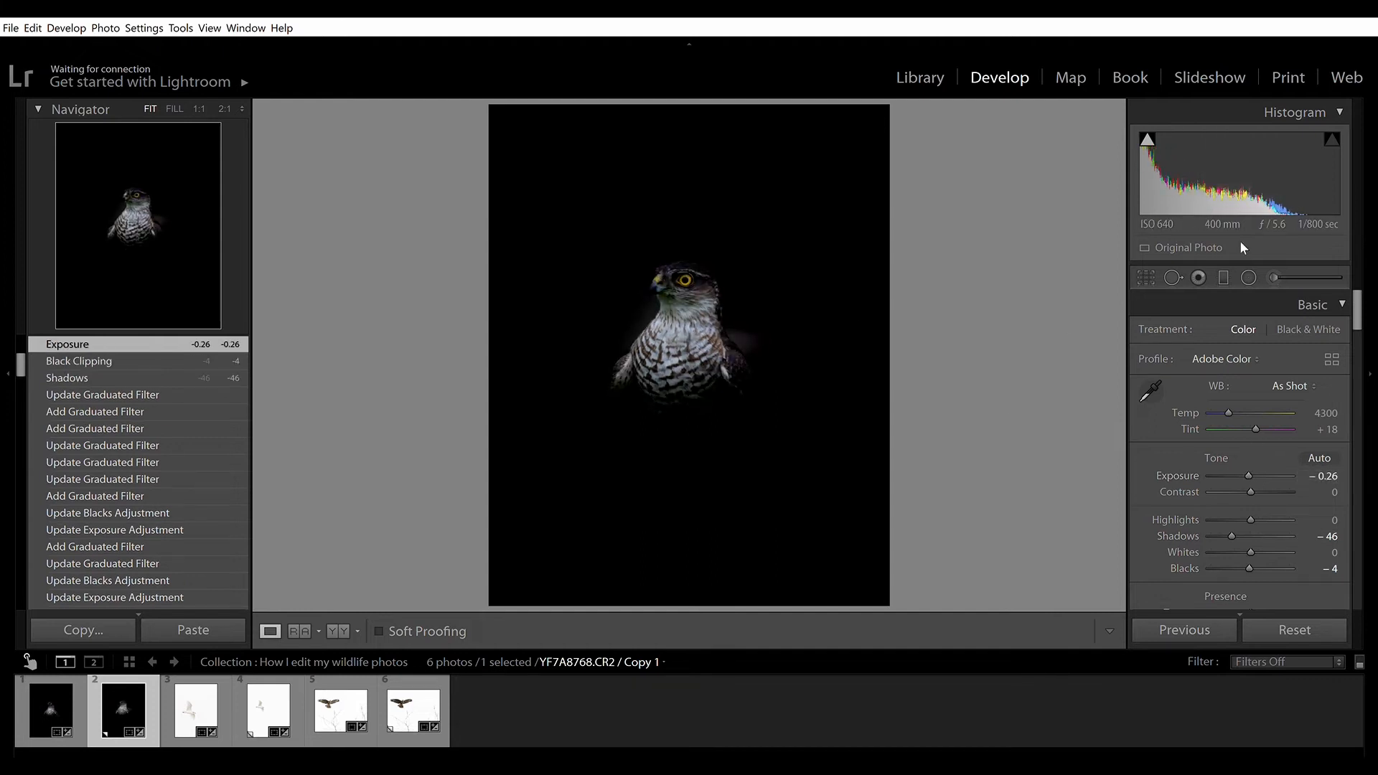
click(1224, 278)
drag(813, 322, 809, 336)
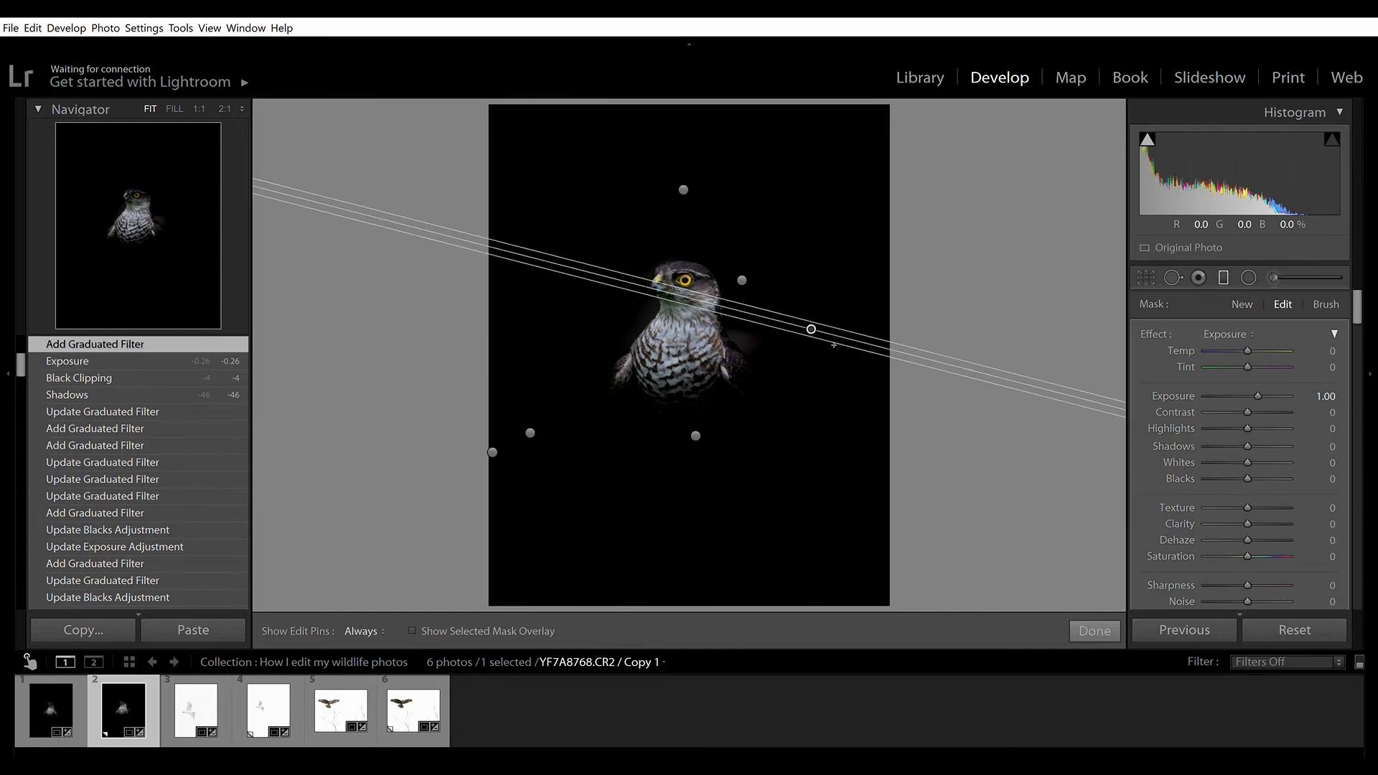
key(Delete)
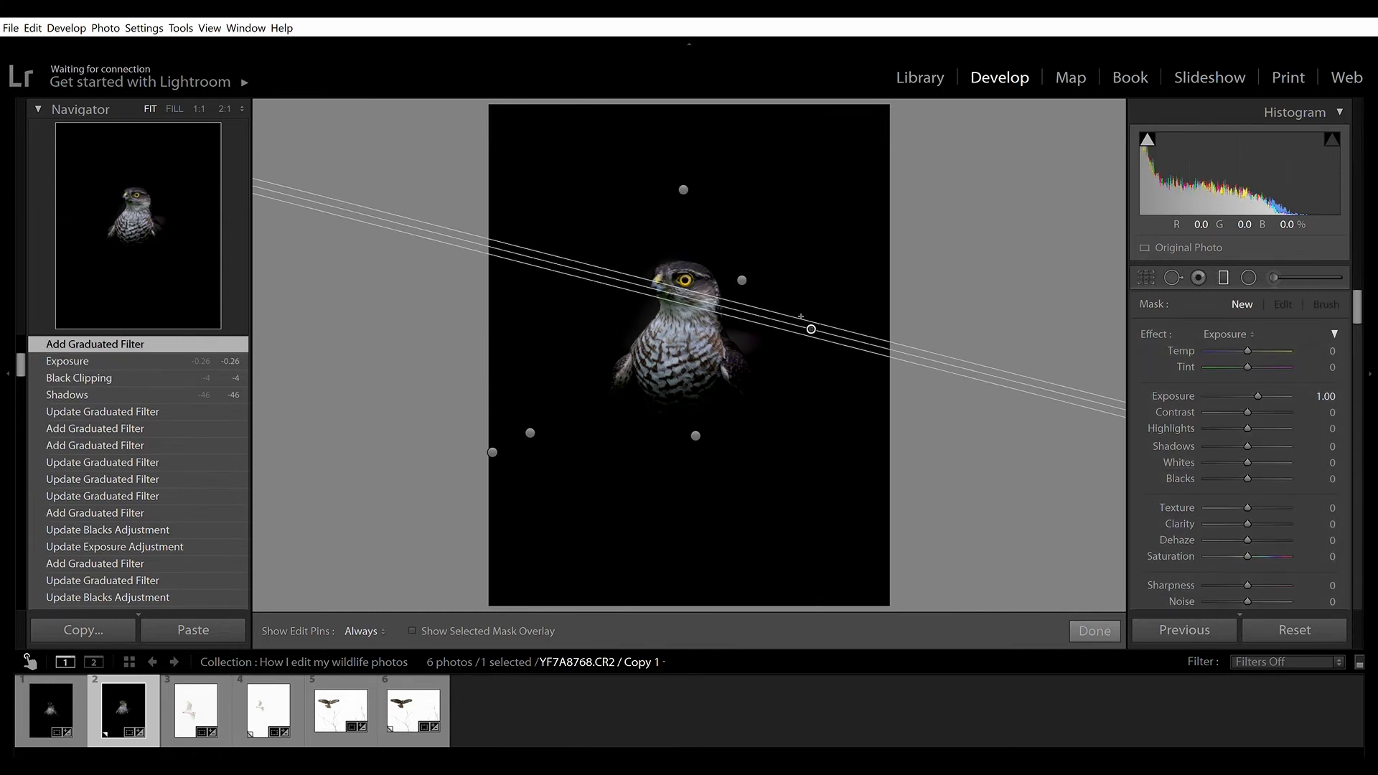
- Draw a diagonal graduated filter over the background right of the bird, set Blacks to -100 and adjust its position along the wing
drag(824, 359, 718, 335)
drag(1247, 475, 1191, 463)
mouse_move(785, 352)
mouse_down()
mouse_move(710, 338)
mouse_move(765, 344)
mouse_move(736, 332)
mouse_move(735, 364)
mouse_move(774, 356)
mouse_up()
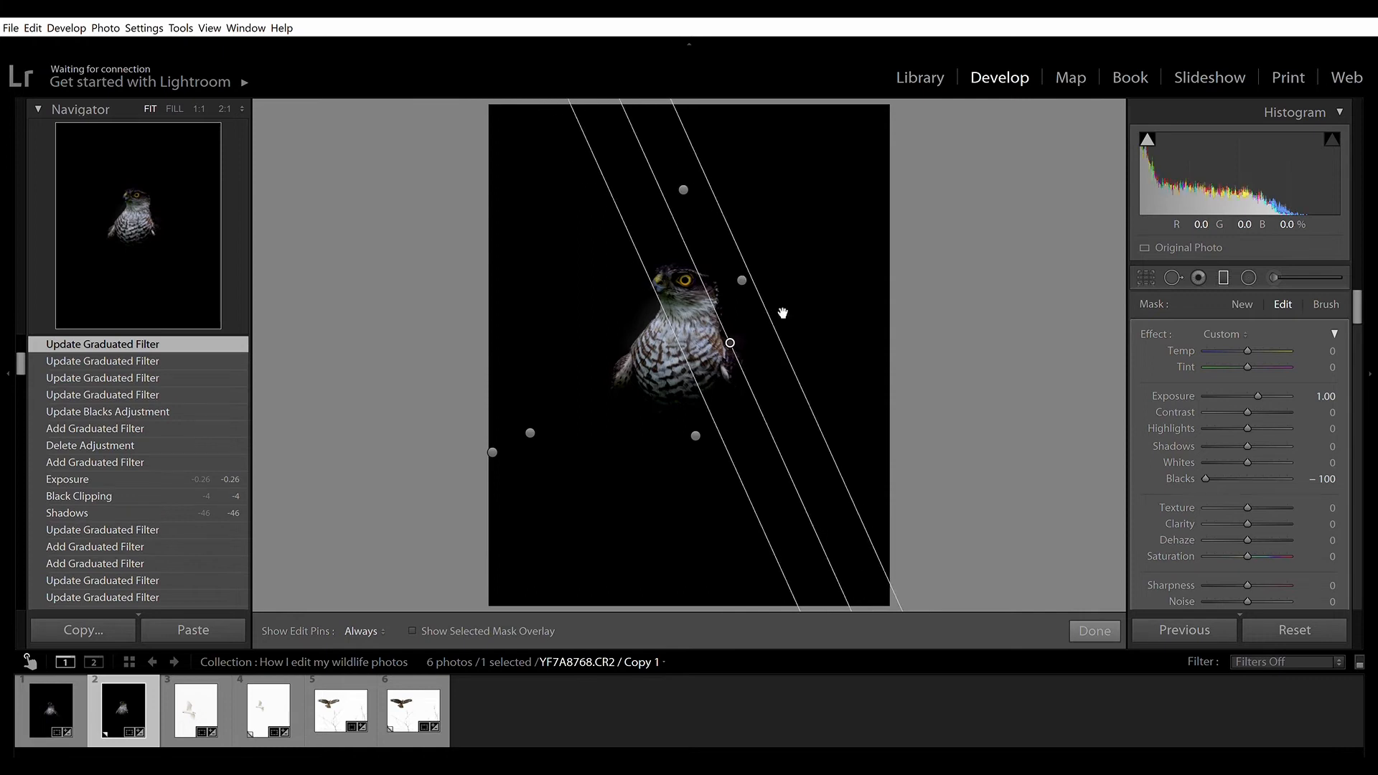
drag(739, 334, 747, 332)
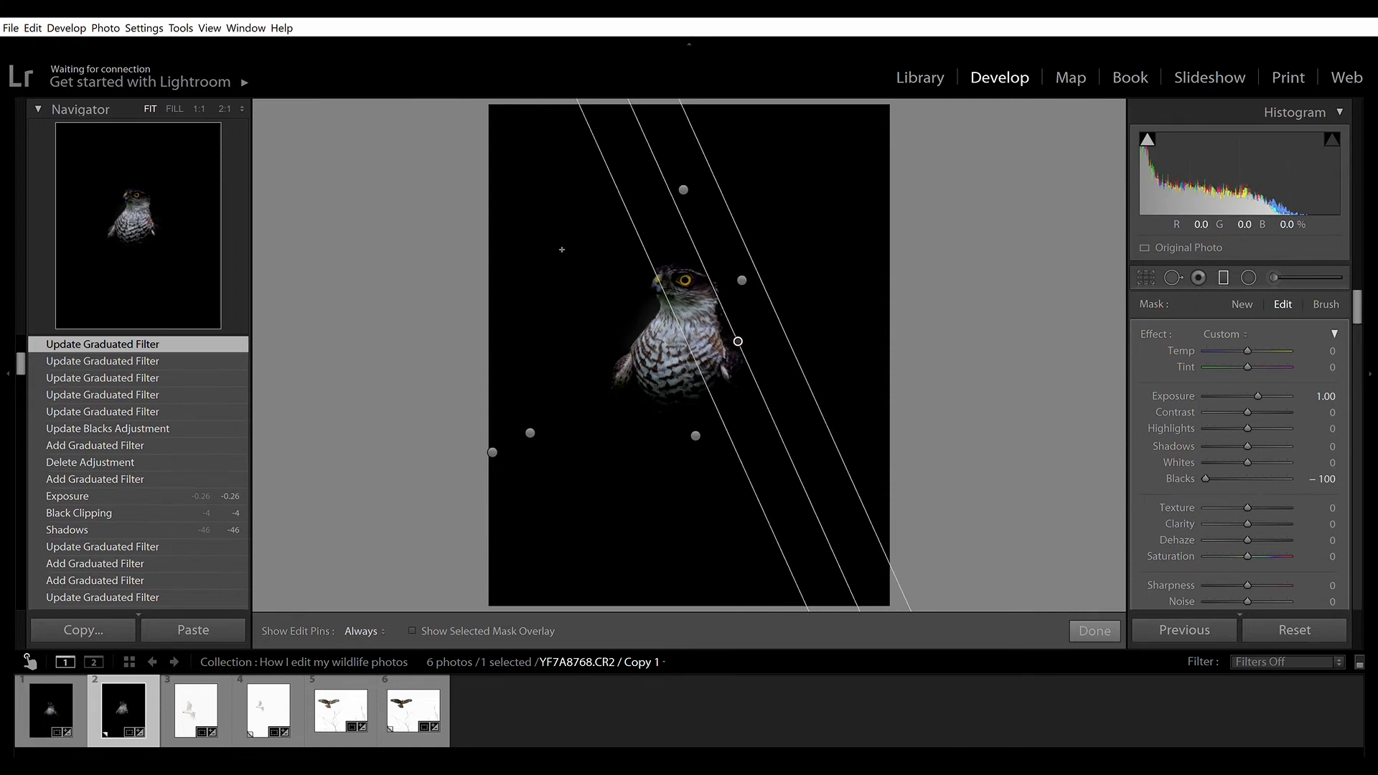
- Add a matching diagonal graduated filter left of the bird, and lower the photo's overall Exposure to -0.53
mouse_move(553, 250)
mouse_down()
mouse_move(616, 334)
mouse_move(667, 323)
mouse_up()
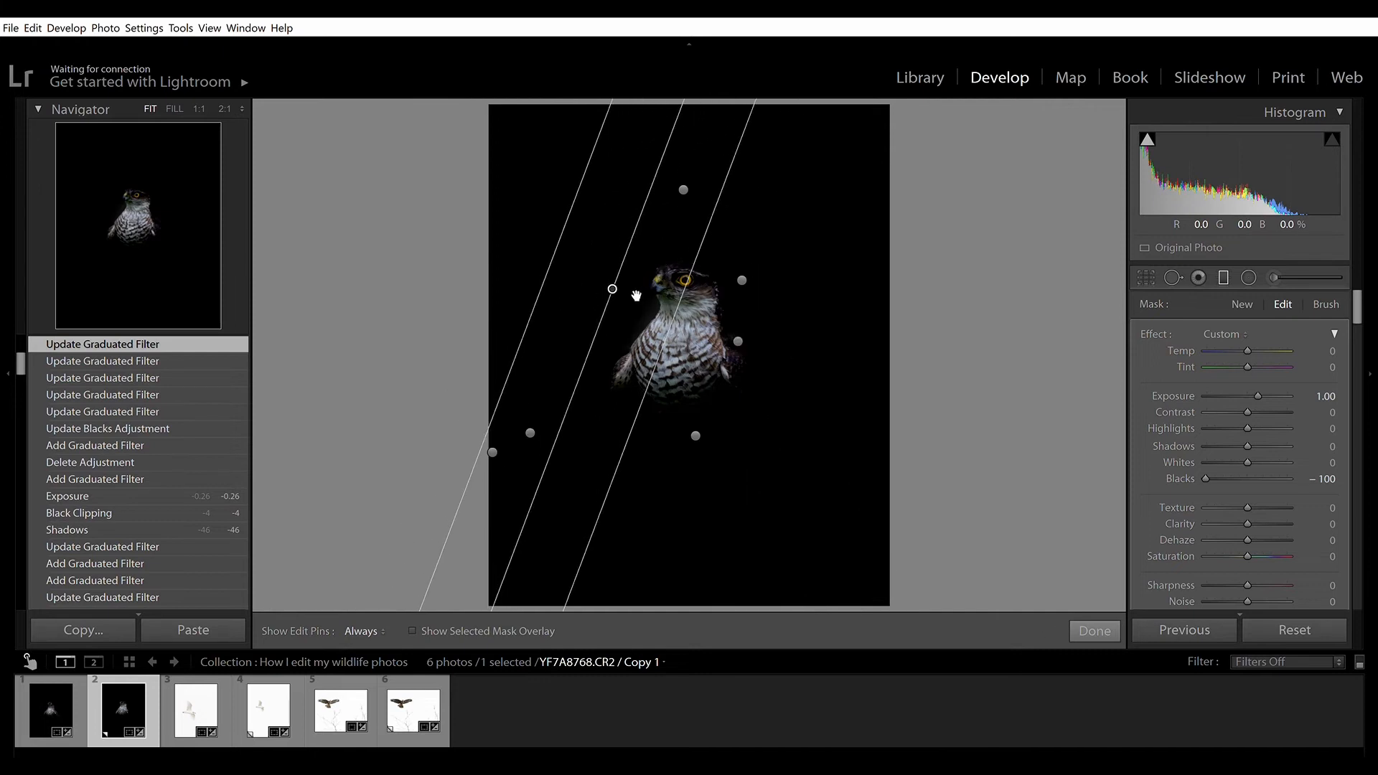
drag(618, 280, 633, 297)
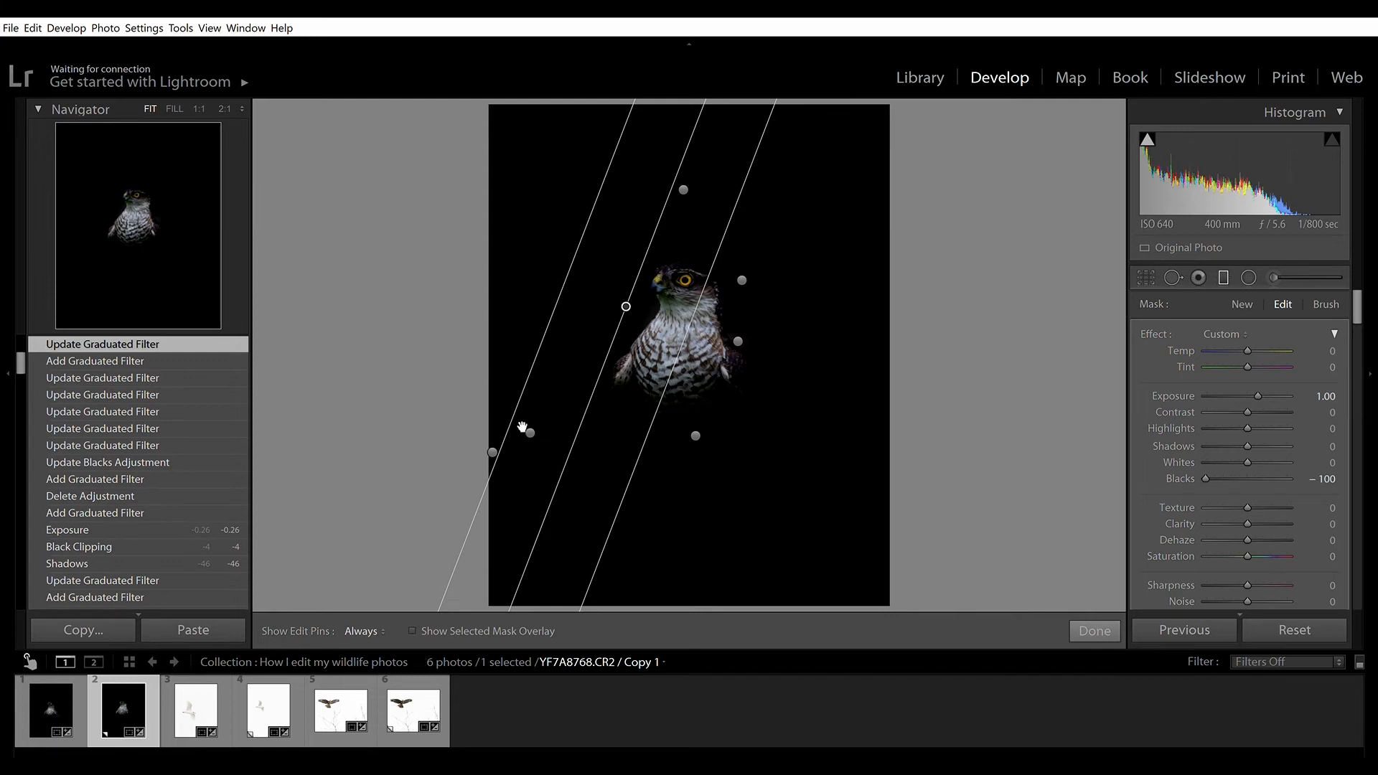
click(1094, 630)
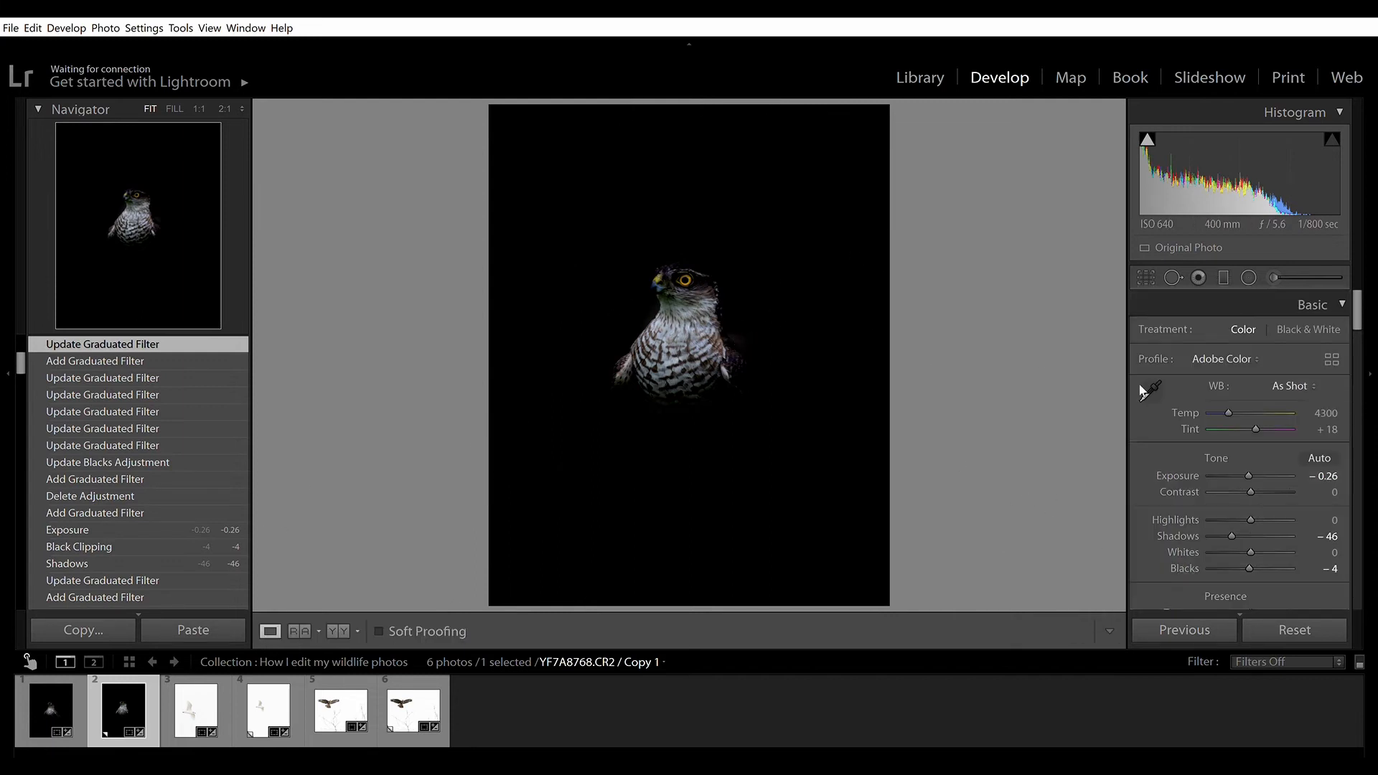
scroll(1246, 458, down, 3)
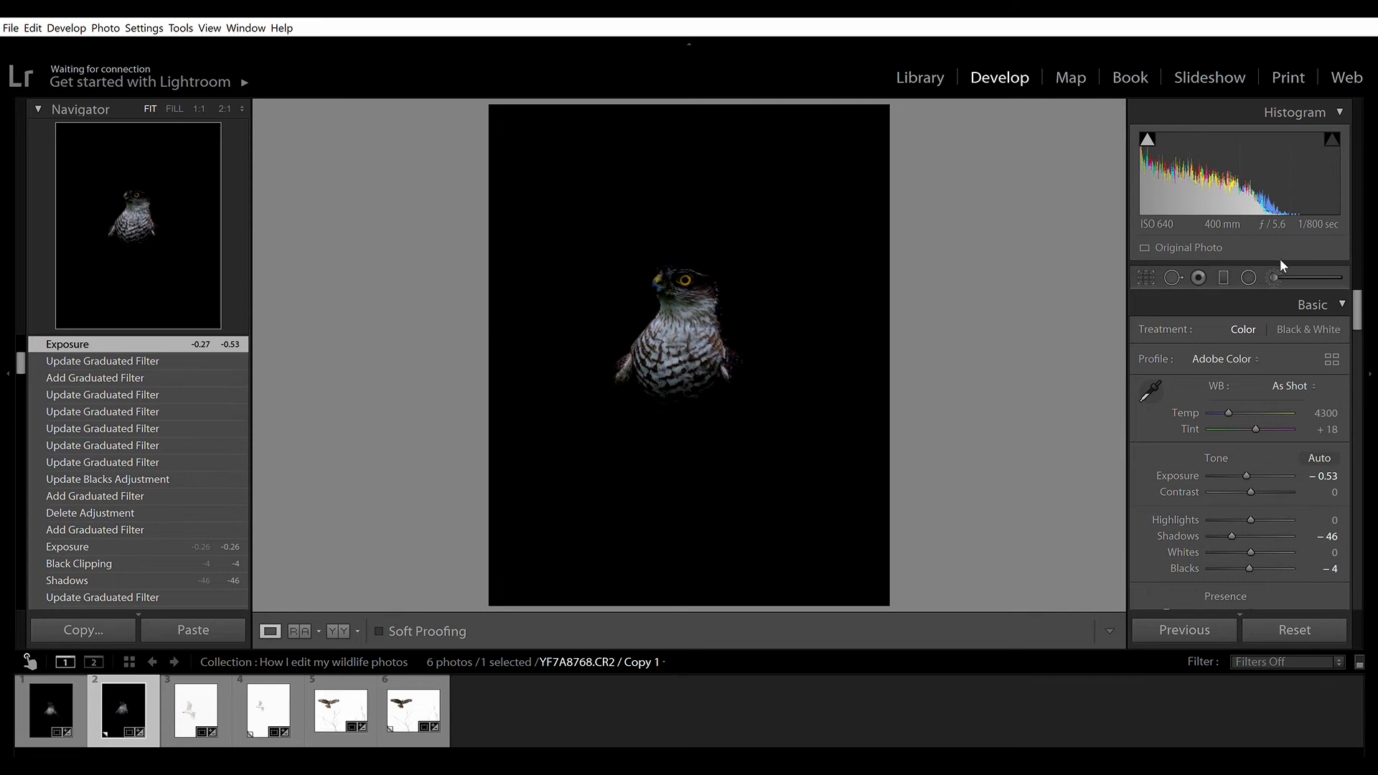
key(m)
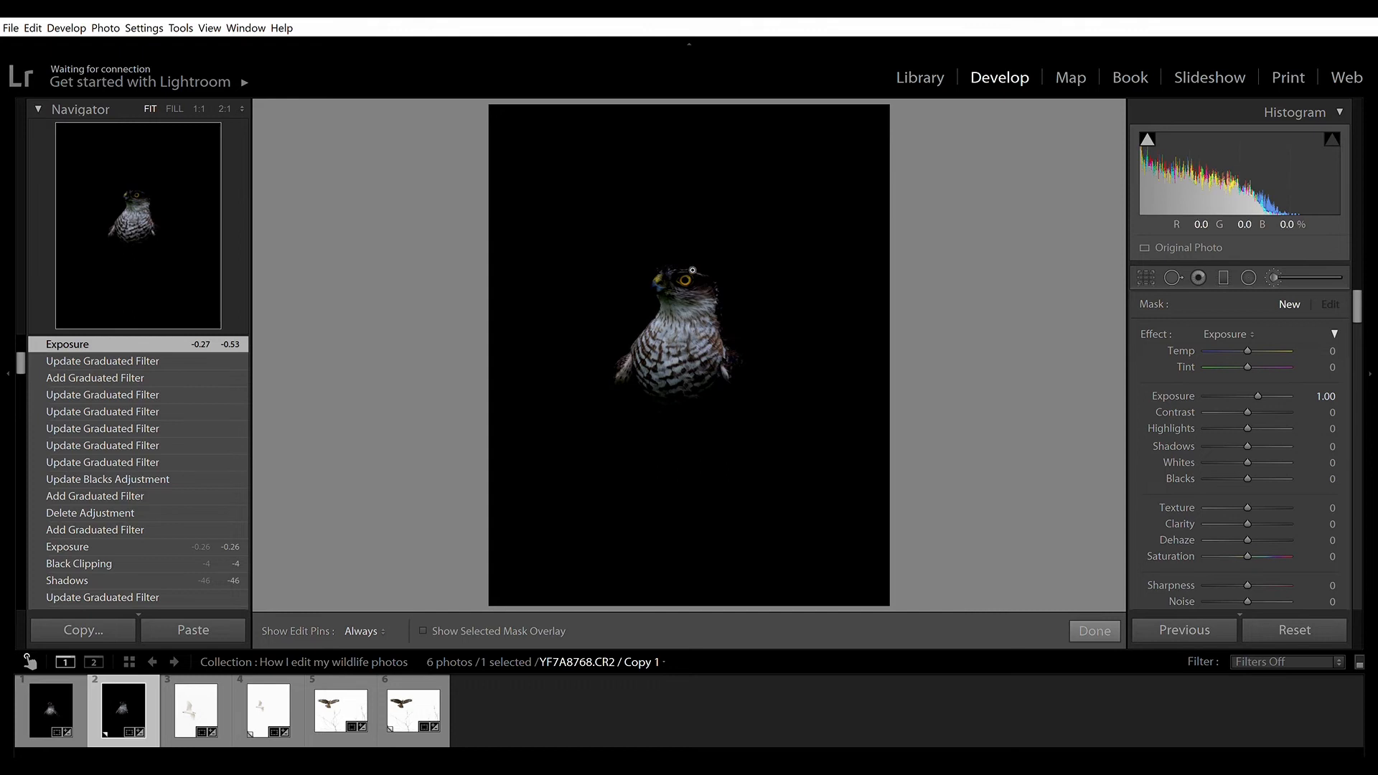
drag(693, 270, 717, 313)
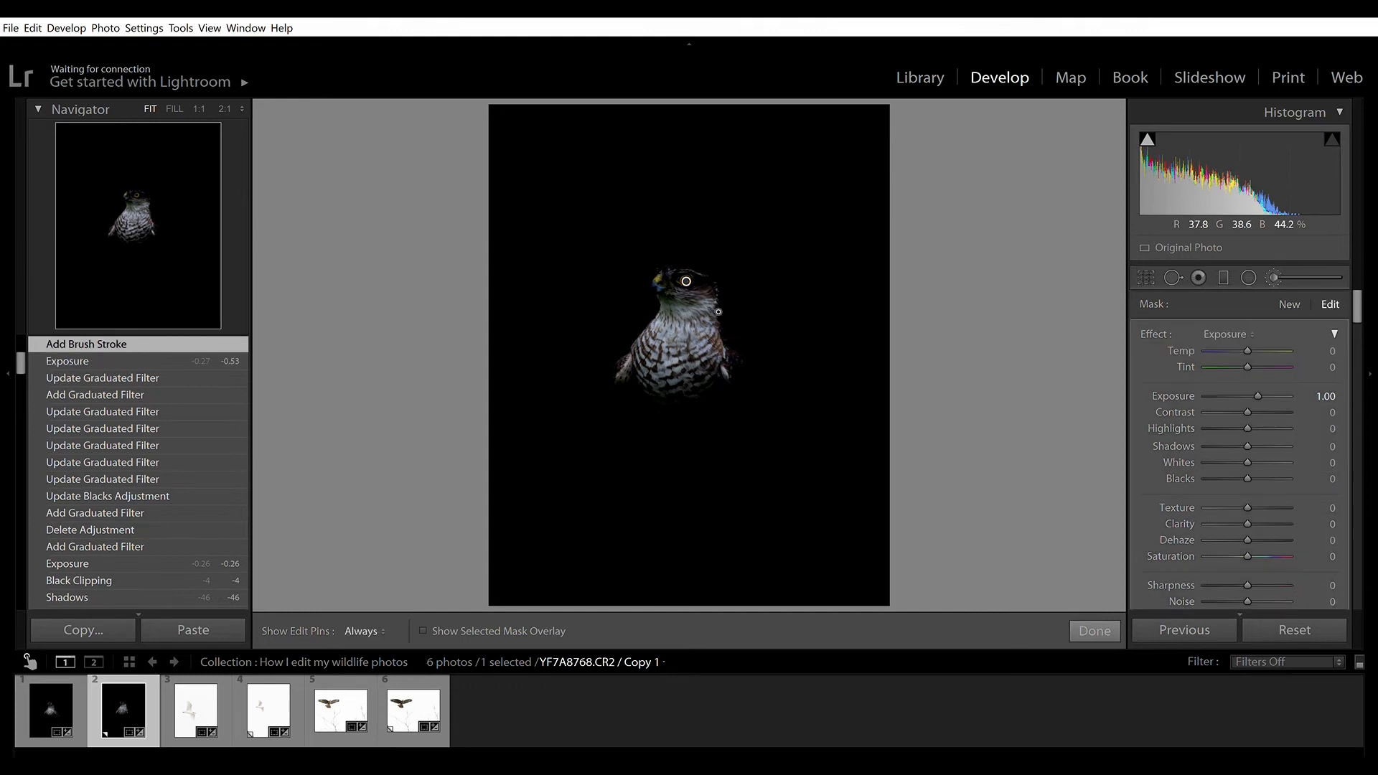
key(ctrl+z)
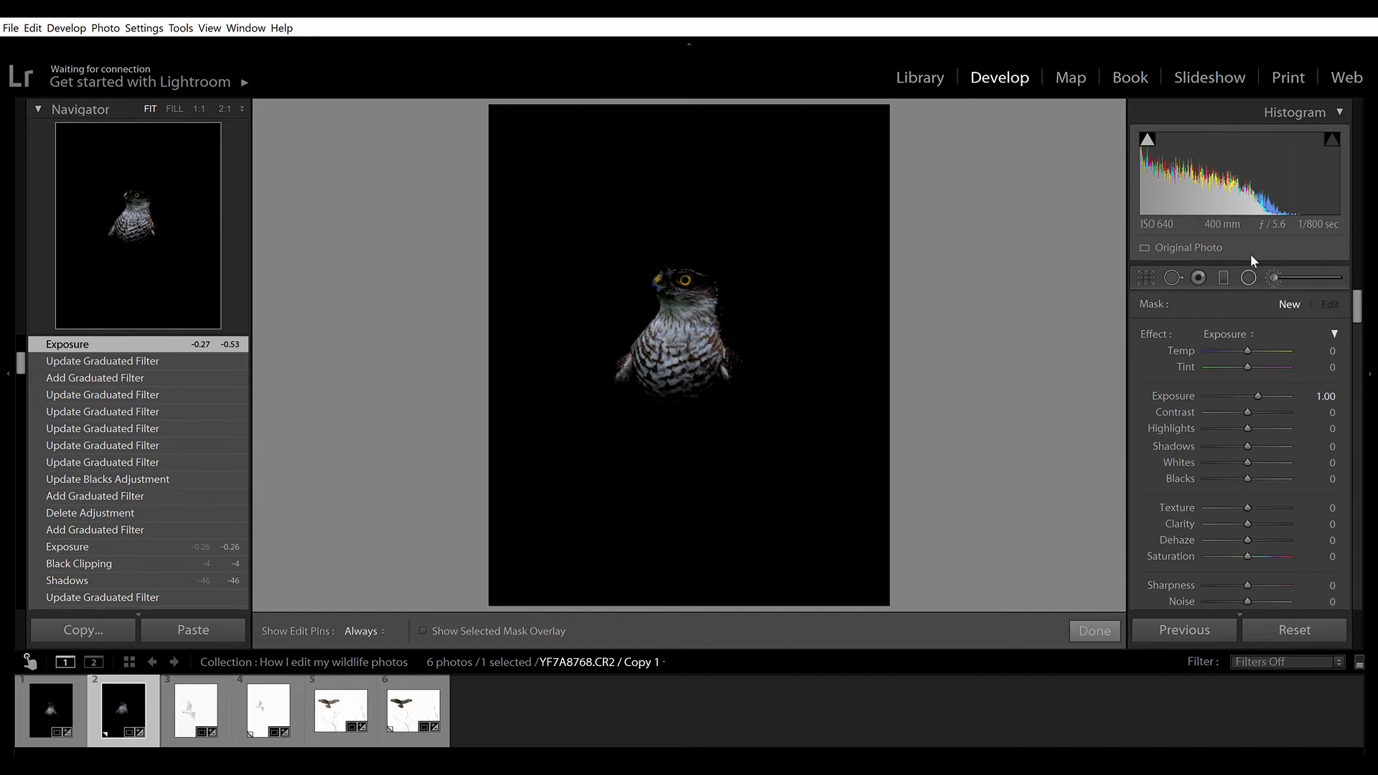
click(1095, 631)
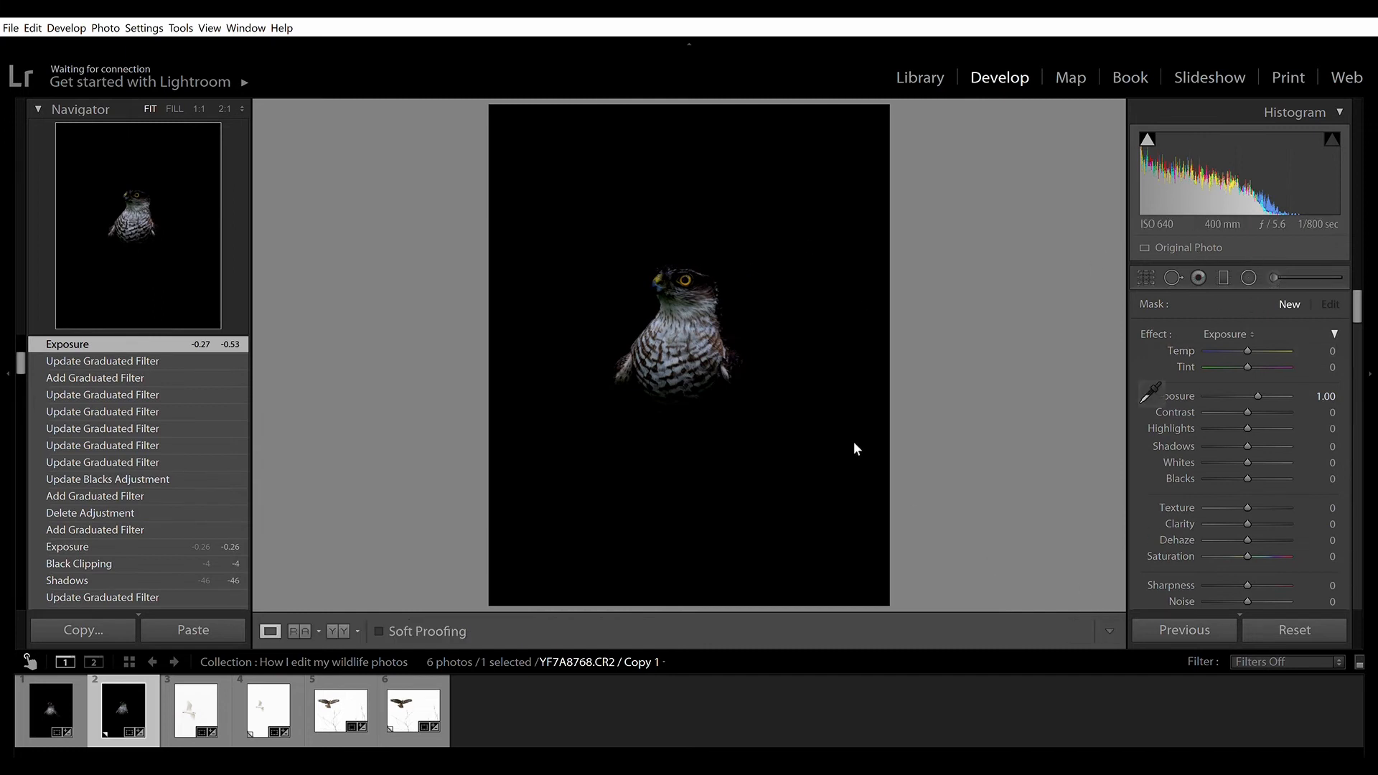
- Paint an adjustment brush over the bird's eye and set its Exposure to 1.85 and Highlights to 39
click(693, 260)
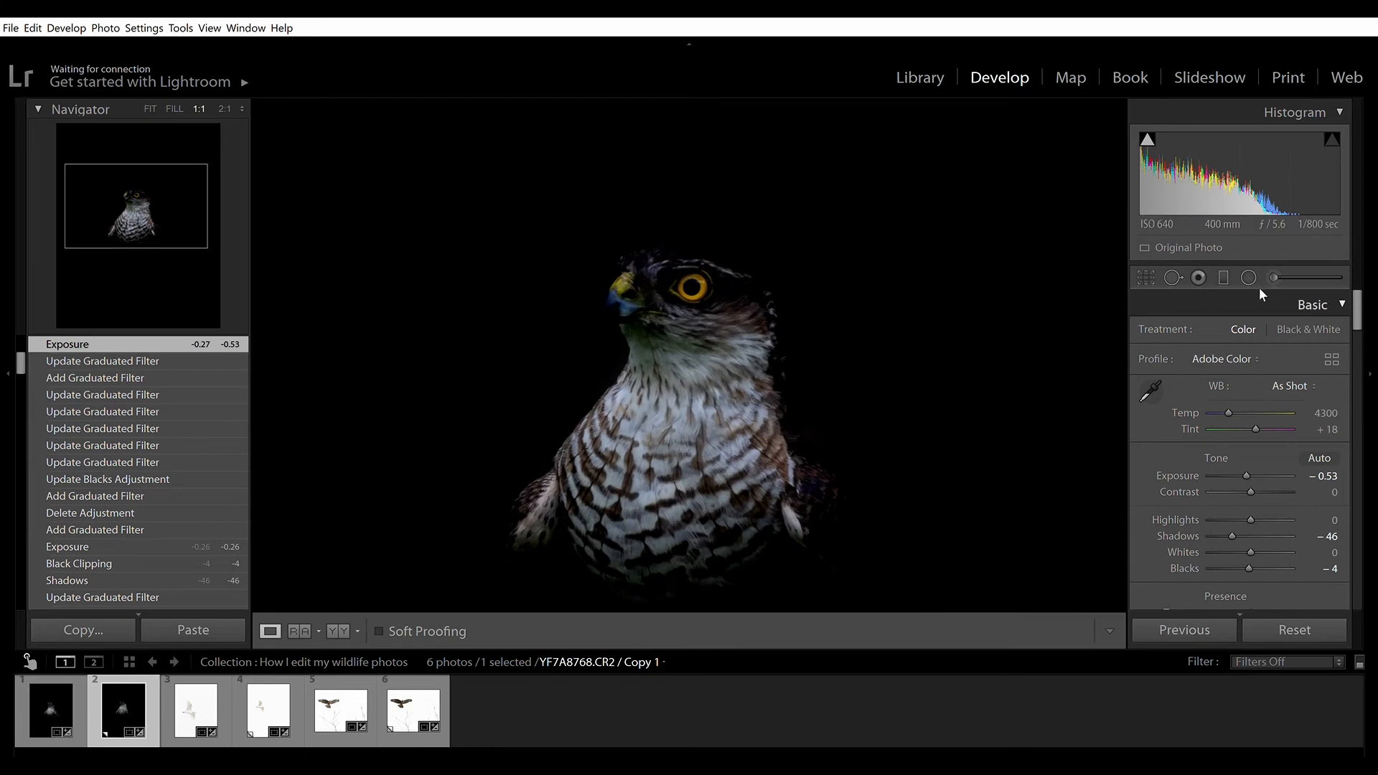
key(m)
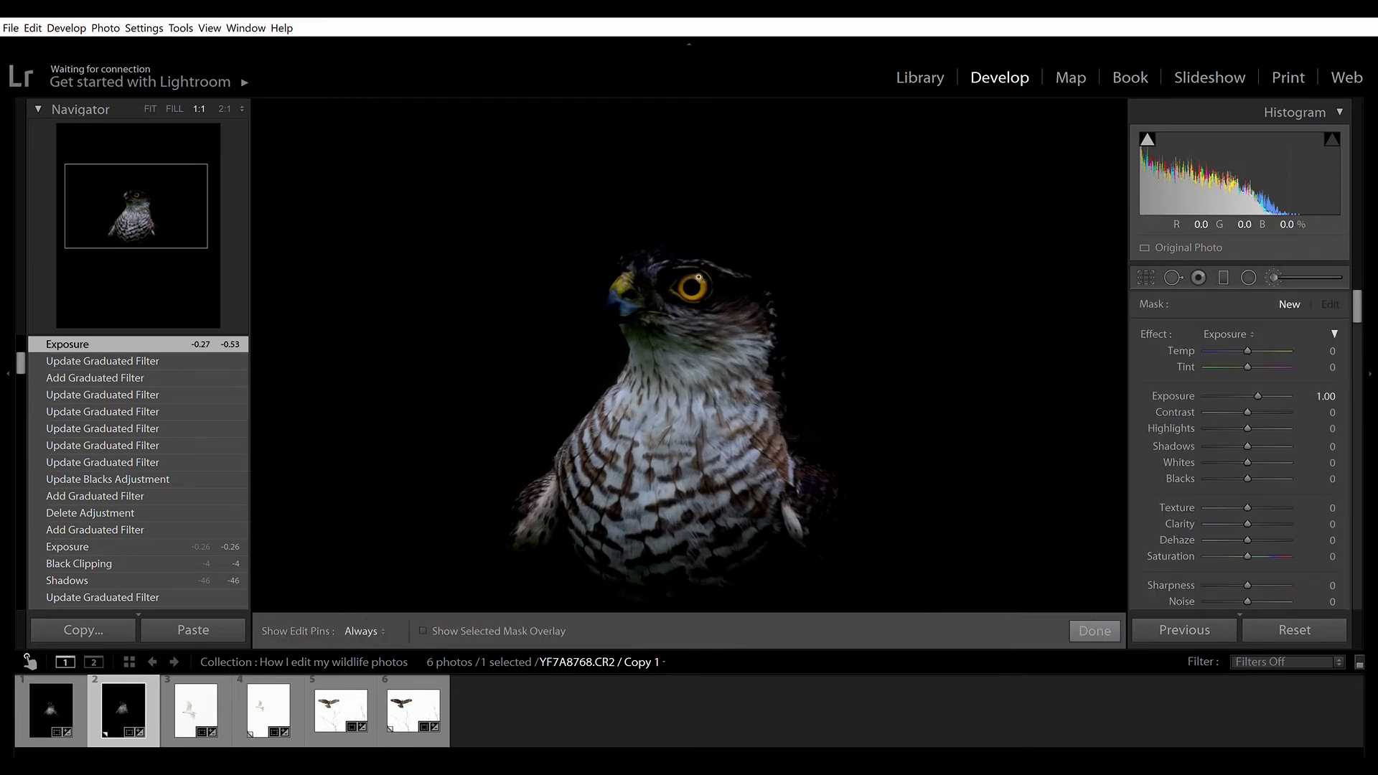
click(711, 290)
click(708, 286)
click(708, 287)
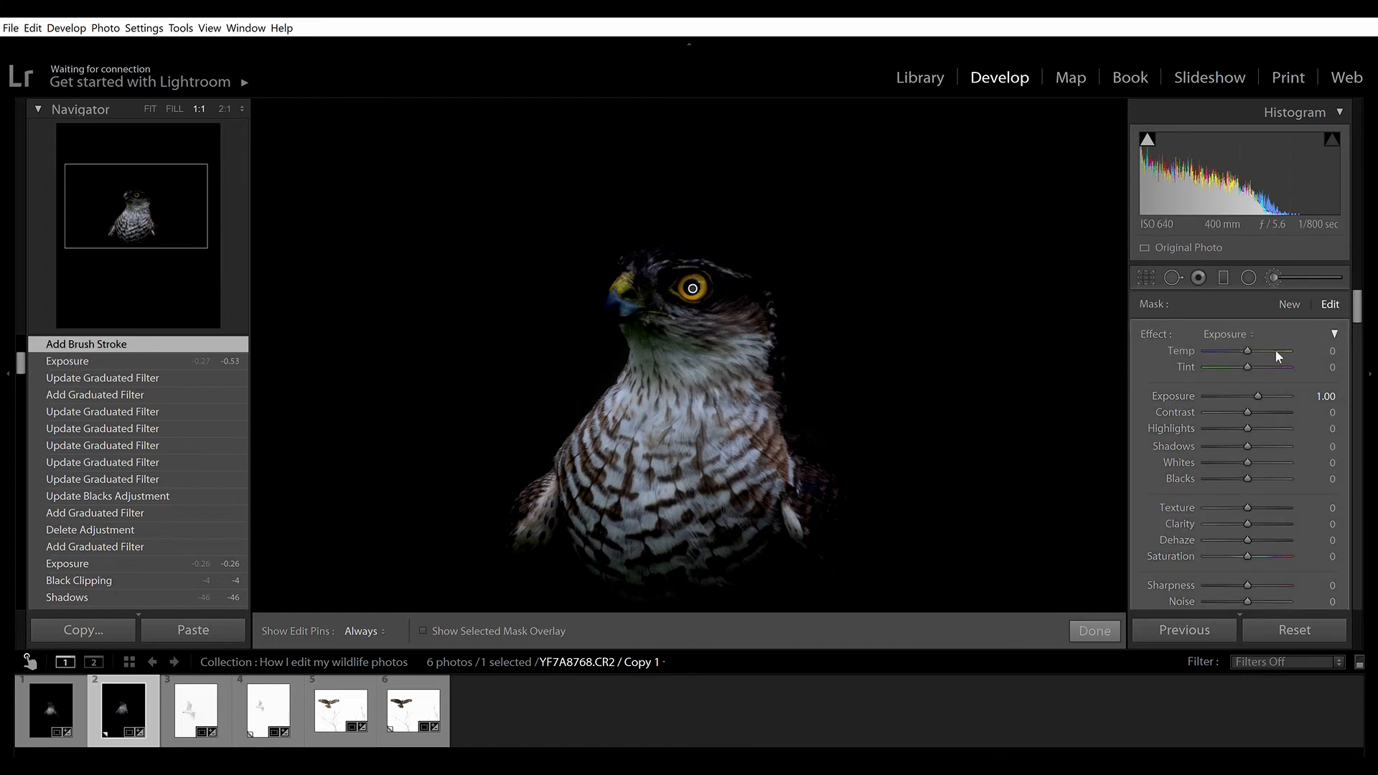
drag(1259, 381, 1264, 415)
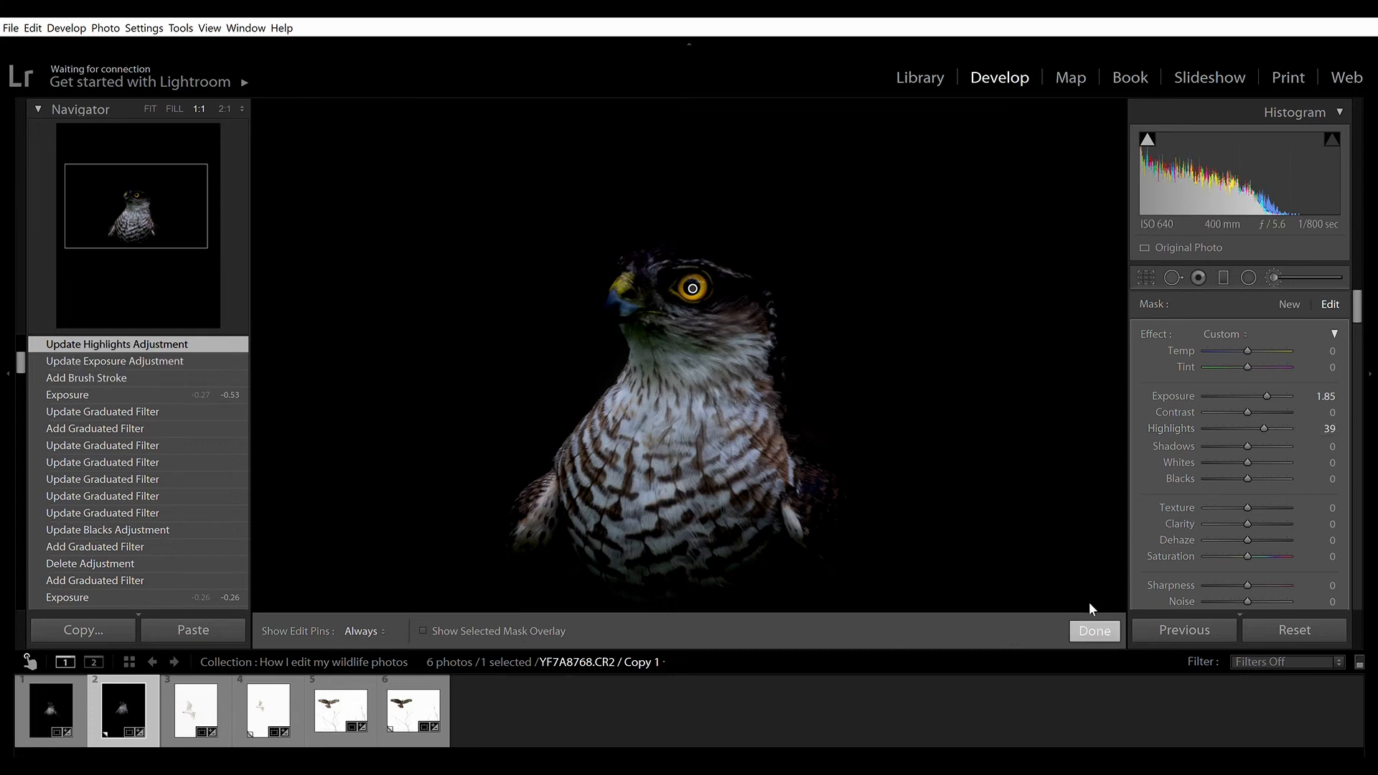
click(1094, 631)
click(682, 328)
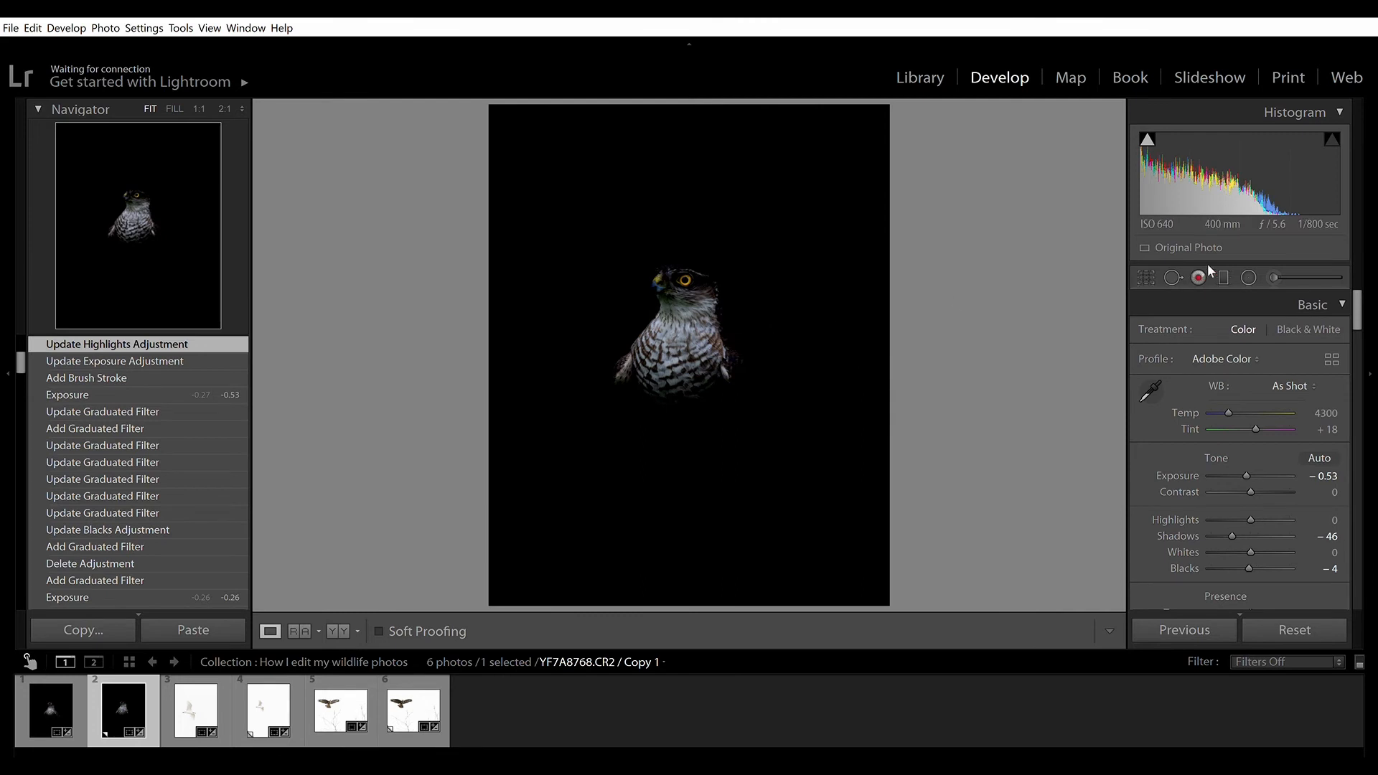
- Brighten the bird's chest feathers with a new adjustment brush at Exposure 1.00
click(1274, 277)
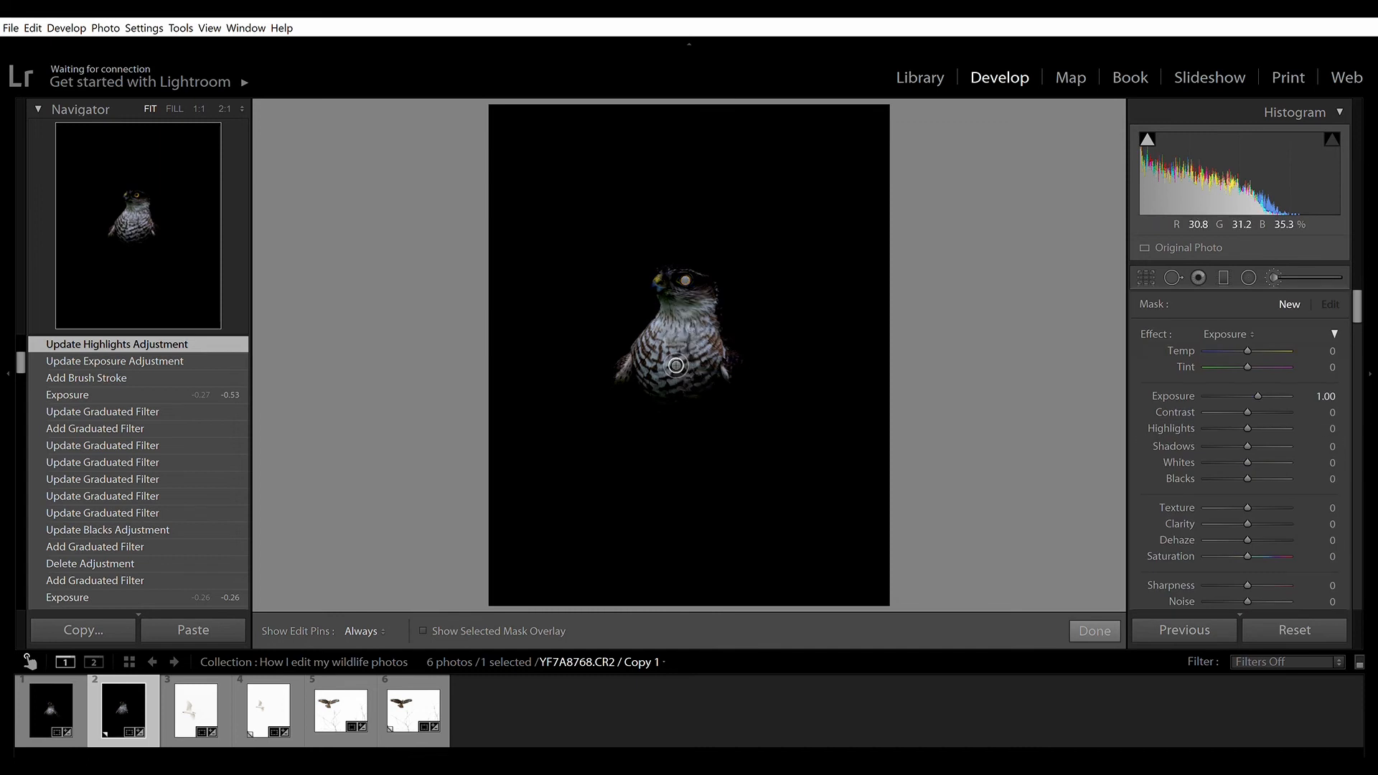
key(h)
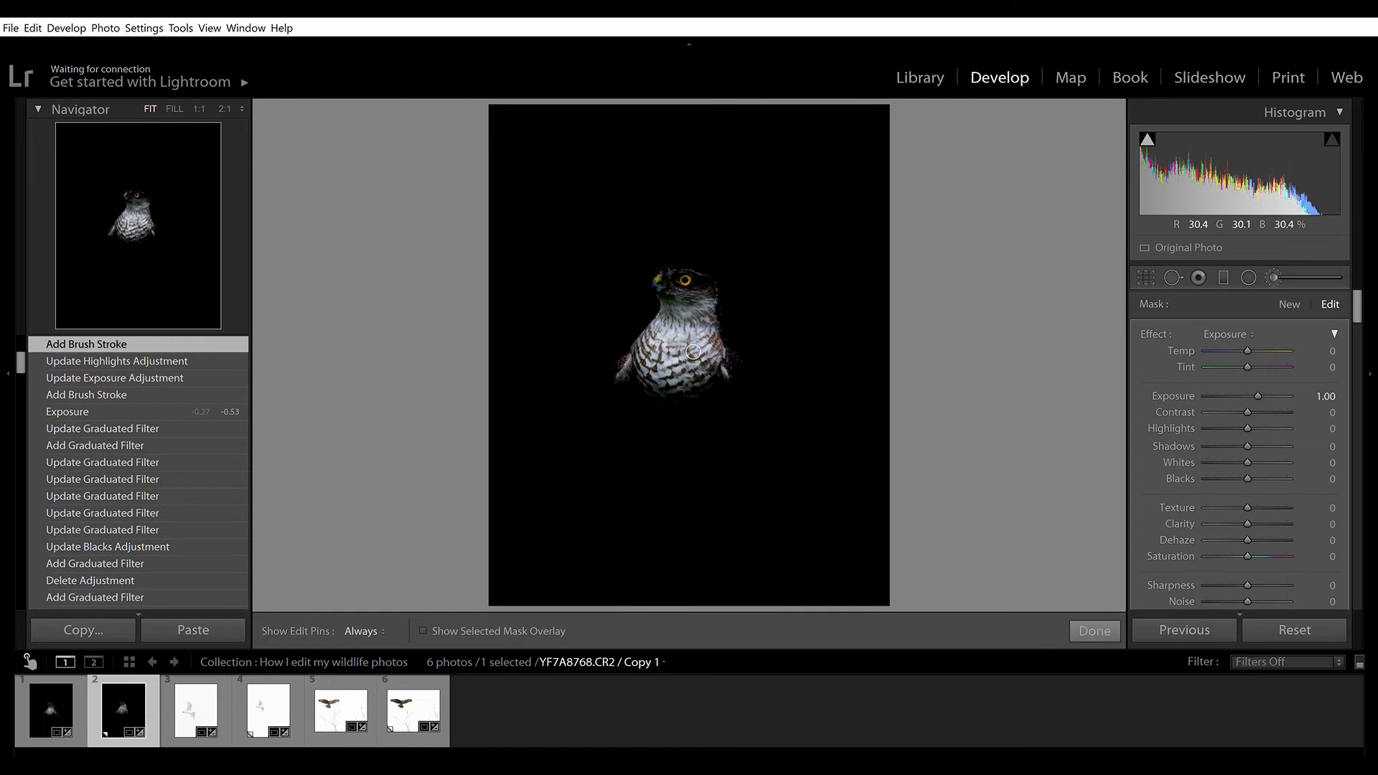
click(1087, 619)
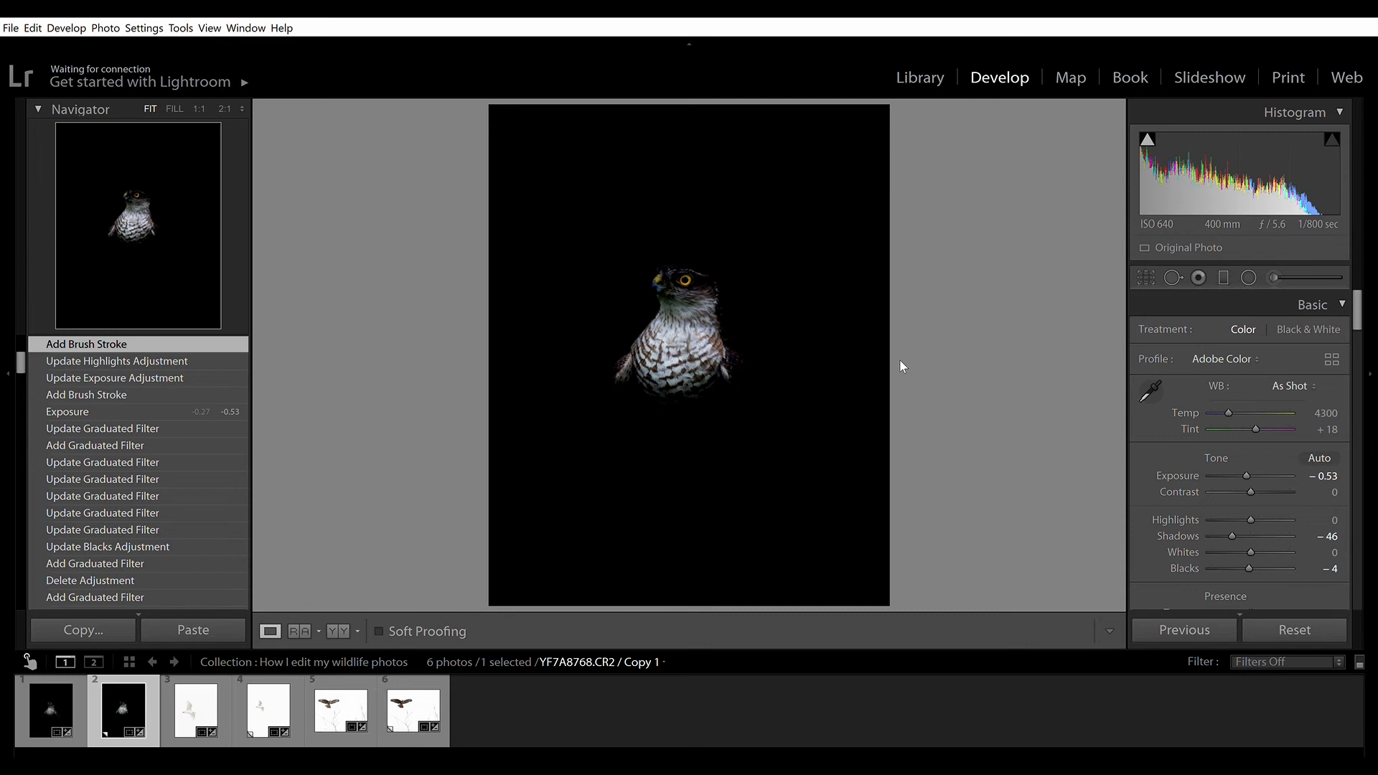
- Compare the finished copy with the earlier YF7A8768.CR2 edit, including the graduated filter pins on both
click(58, 695)
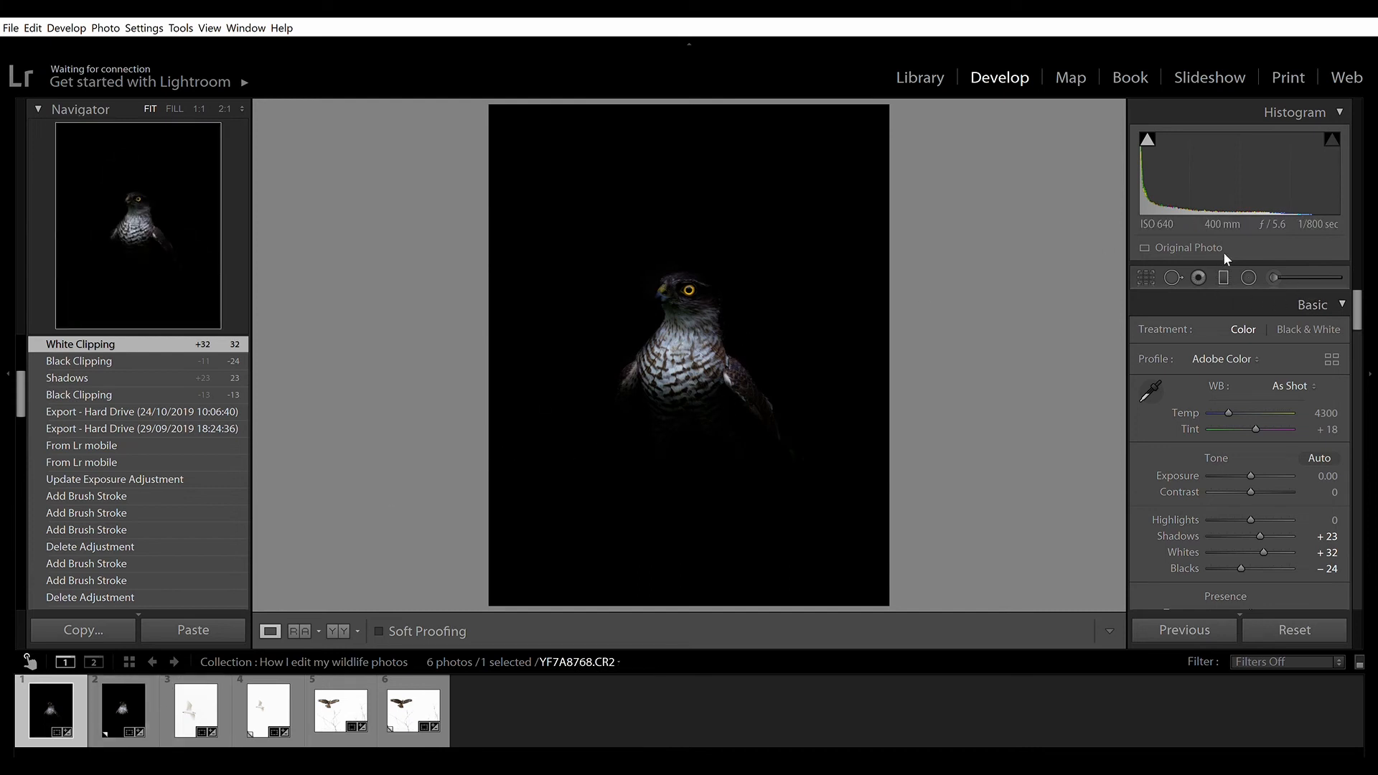
key(k)
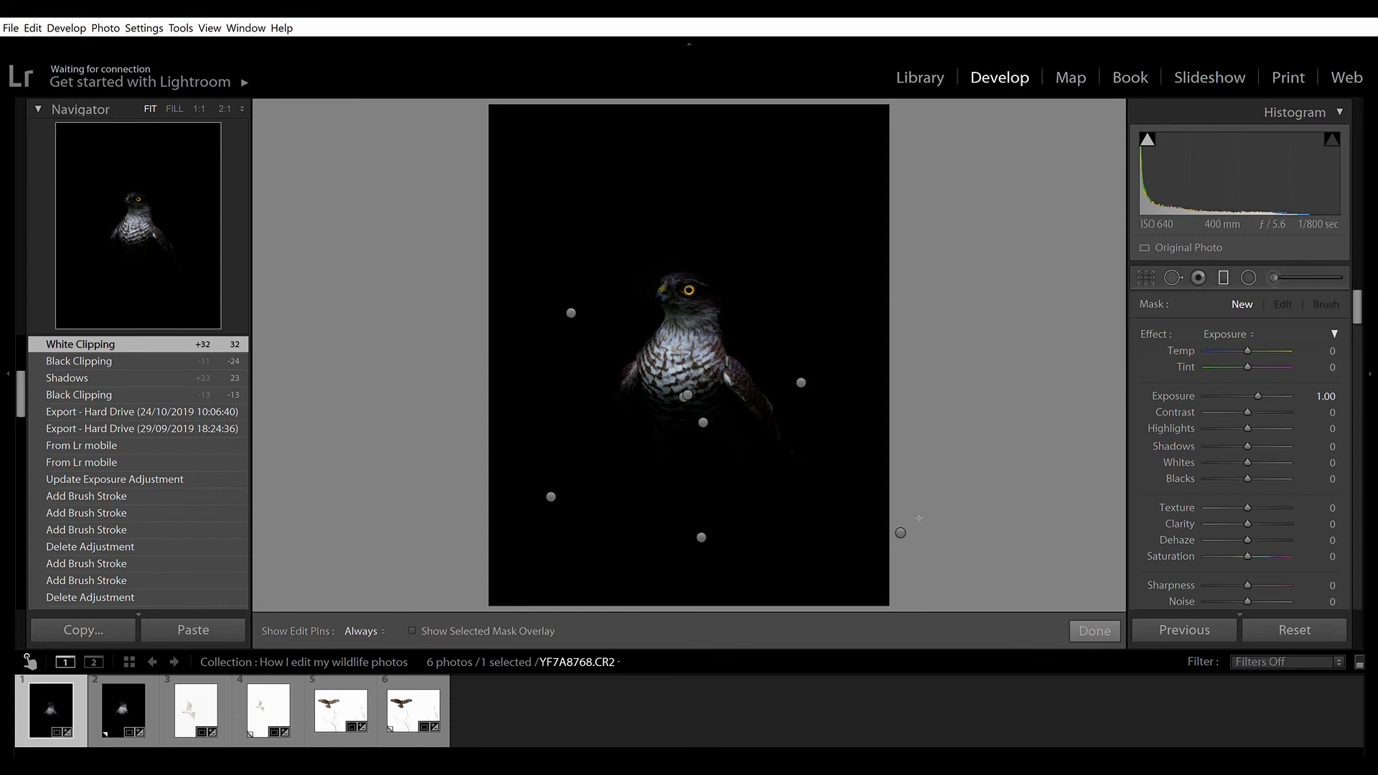
click(121, 700)
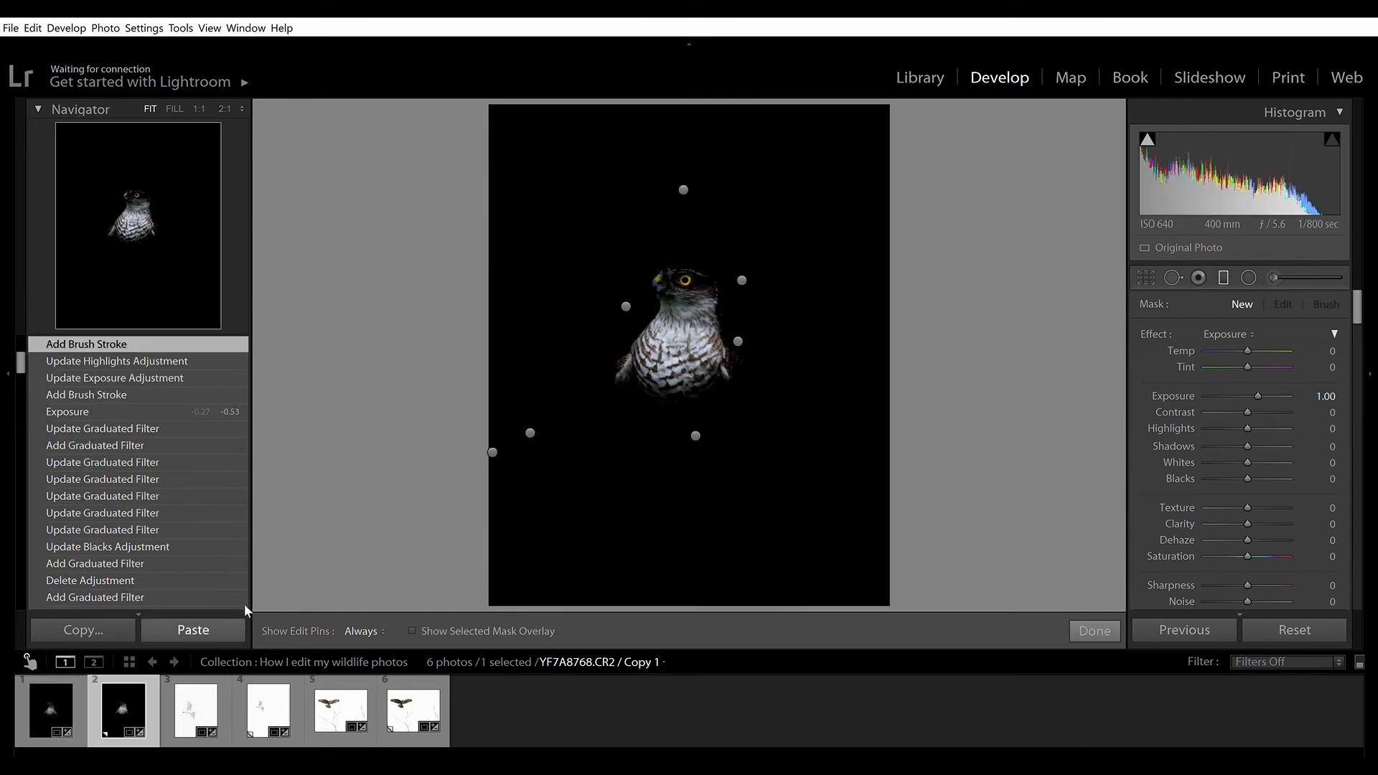
click(59, 693)
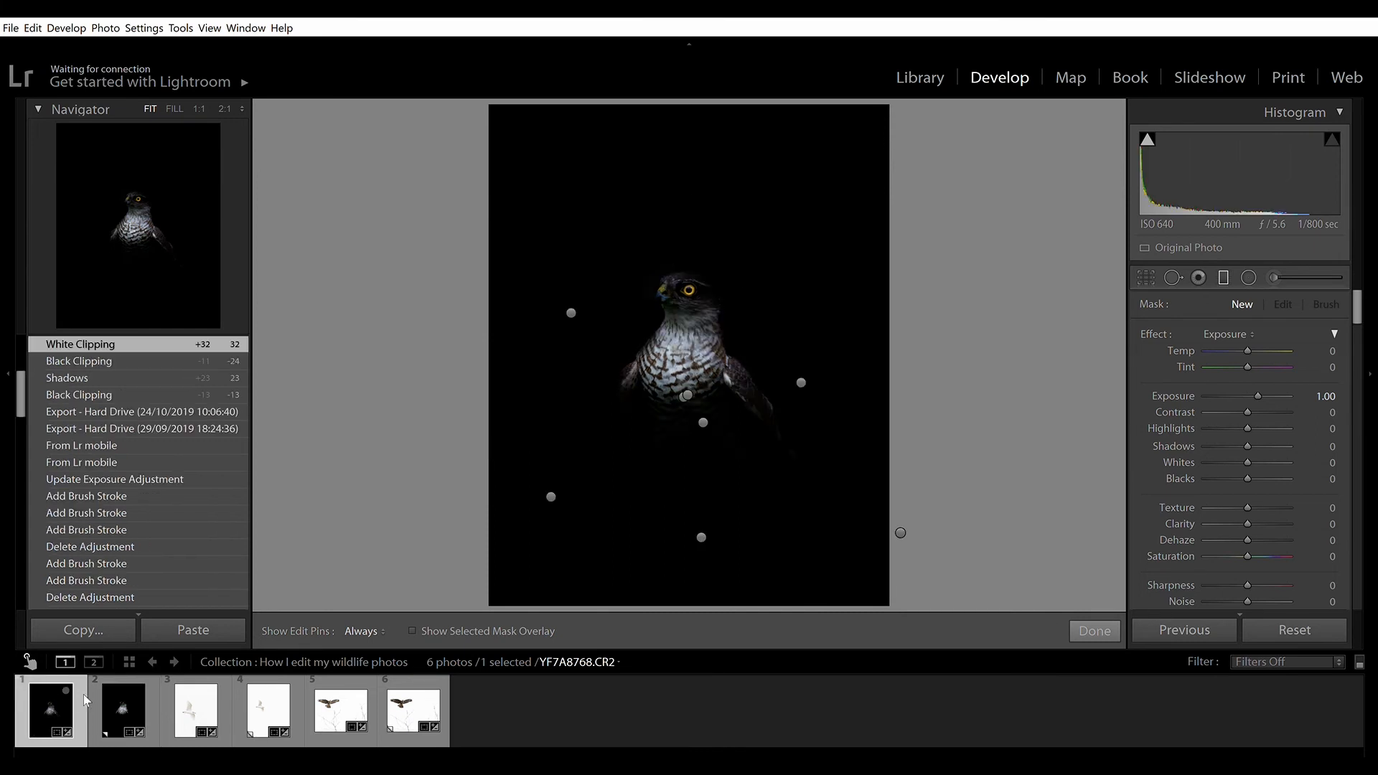
click(124, 686)
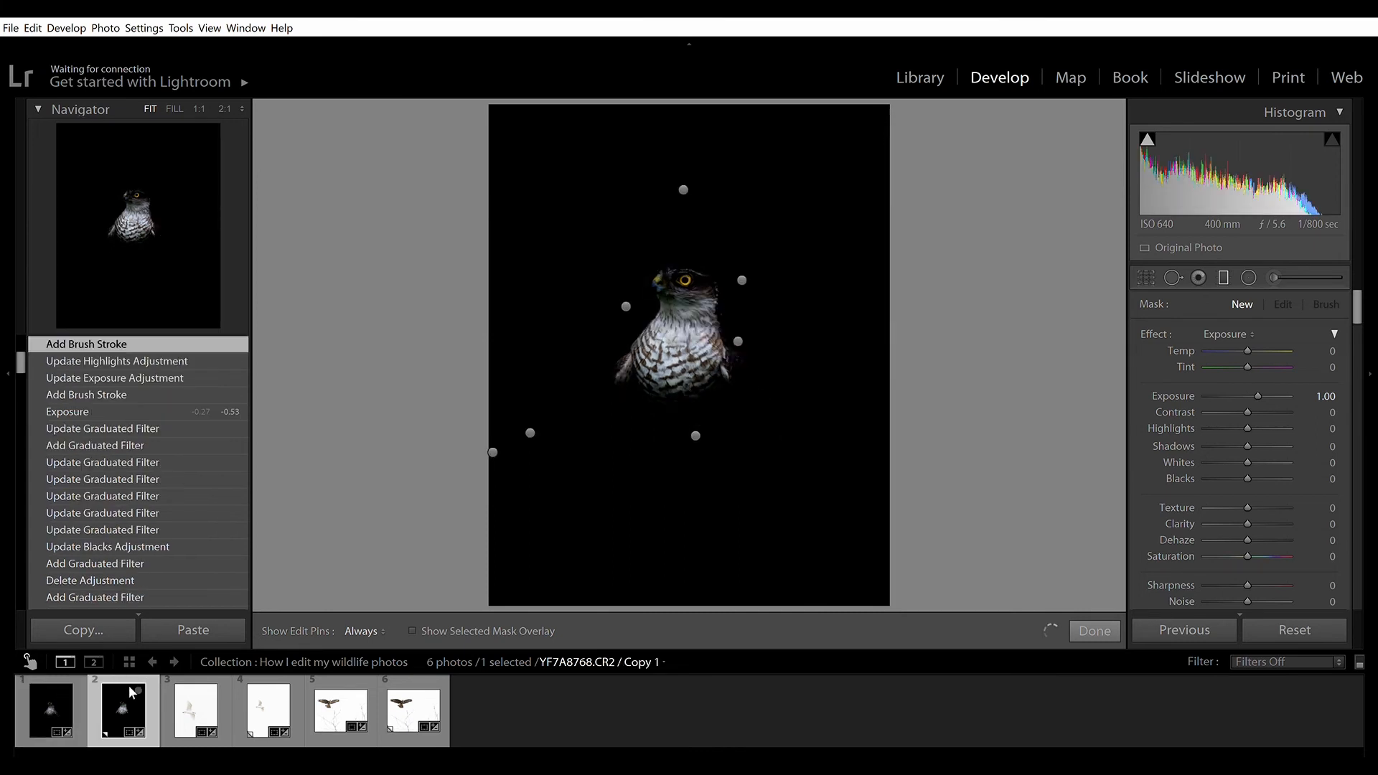
click(1094, 631)
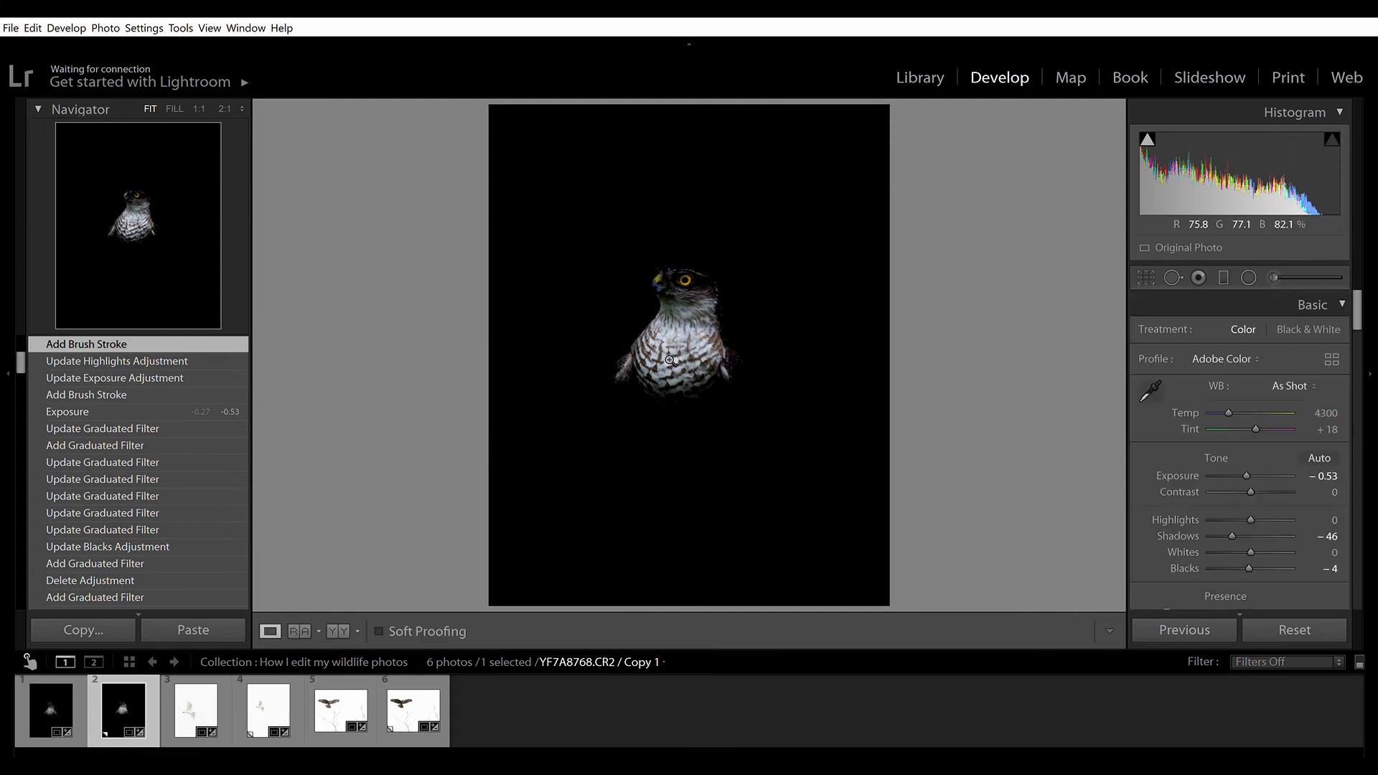